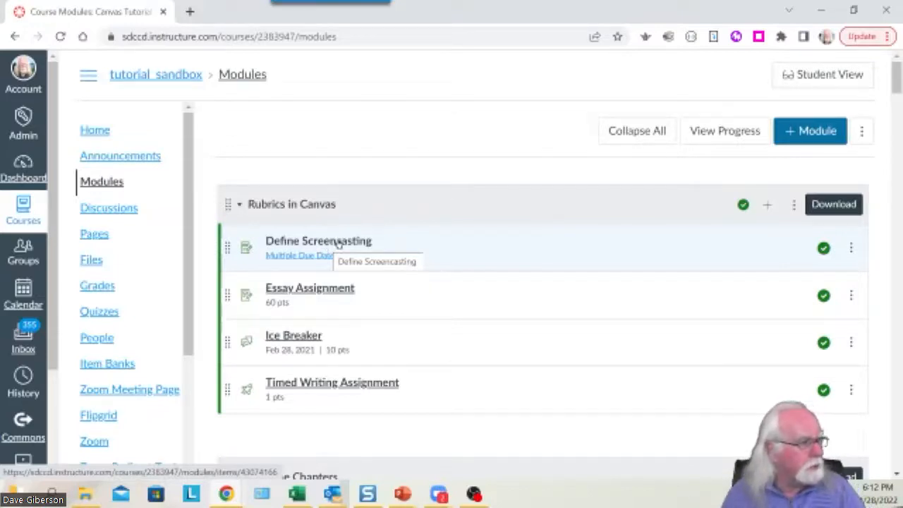
Open the Define Screencasting assignment page (10 points, doc/docx uploads) from Modules.
left_click(342, 242)
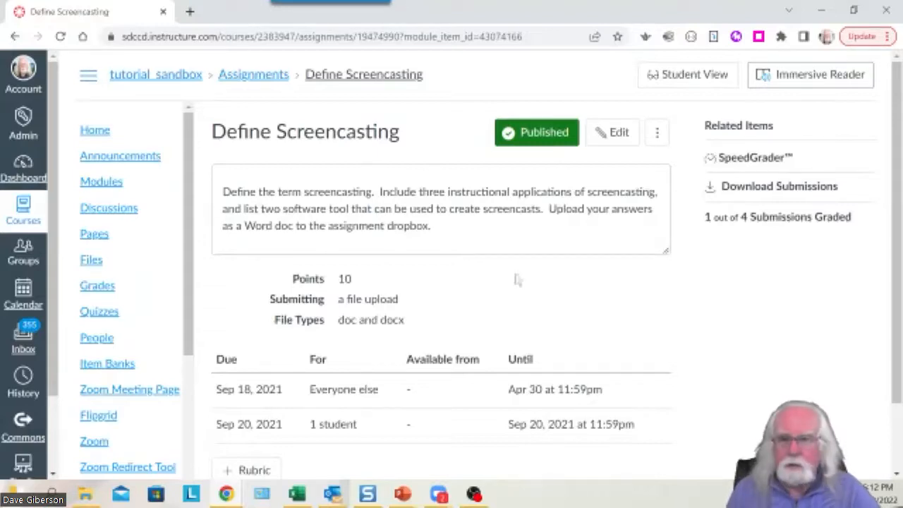
scroll(595, 343, "down", 1)
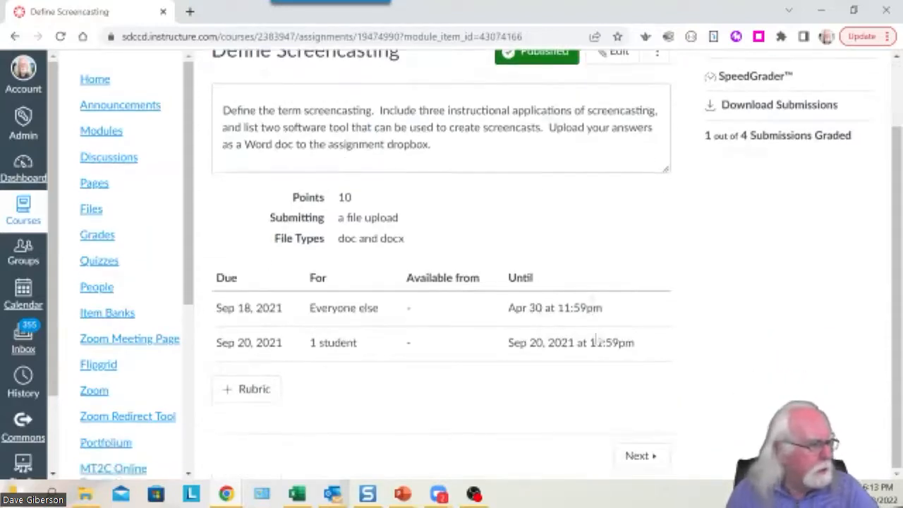
scroll(684, 337, "up", 1)
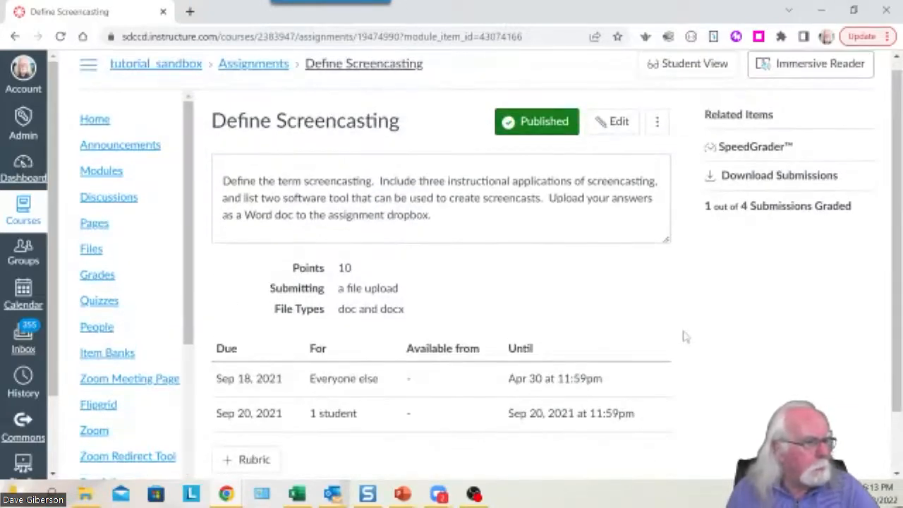
left_click(597, 133)
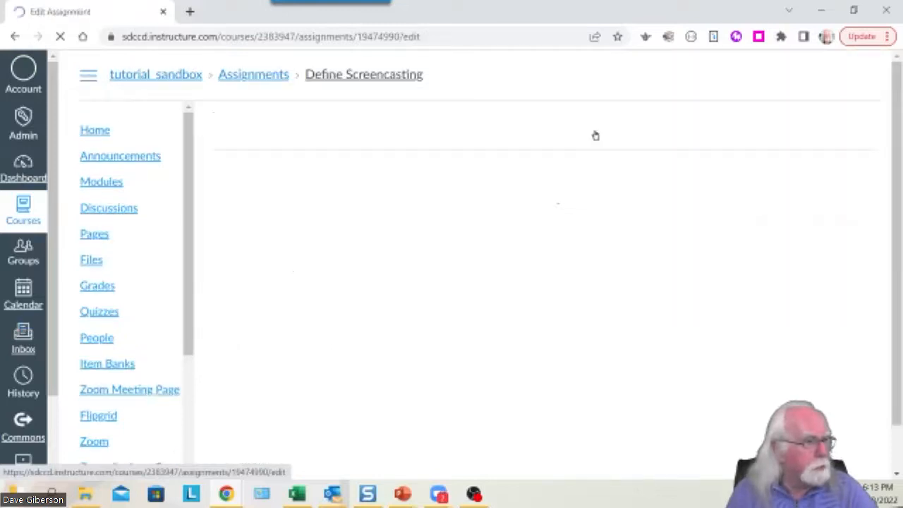
scroll(611, 281, "down", 5)
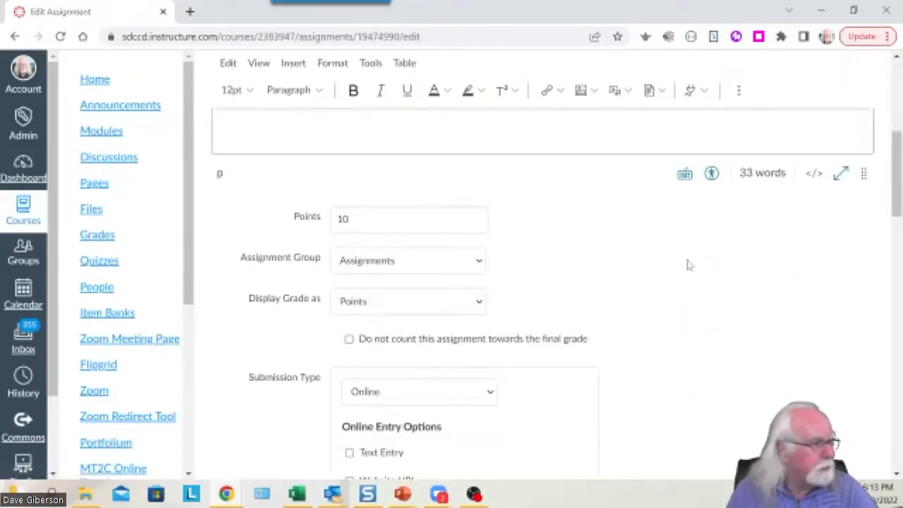
scroll(688, 263, "down", 1)
scroll(744, 276, "down", 3)
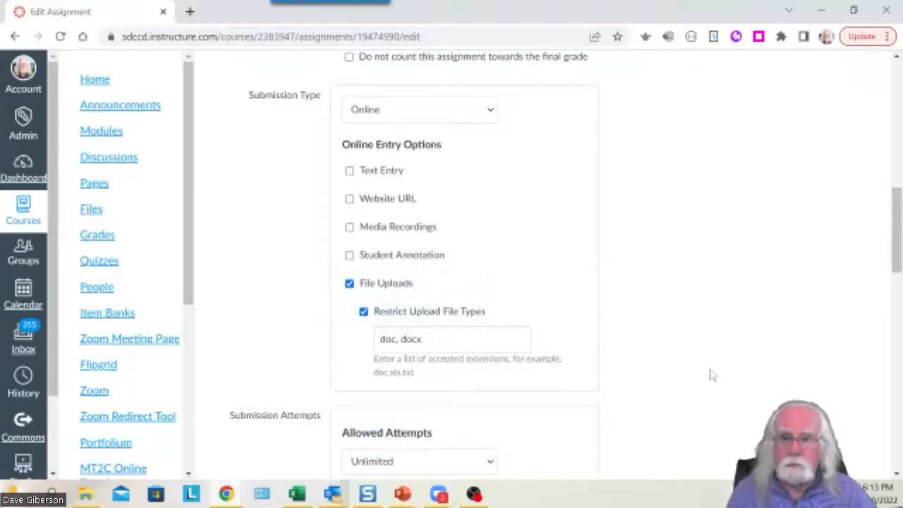
scroll(698, 373, "down", 2)
scroll(698, 373, "down", 8)
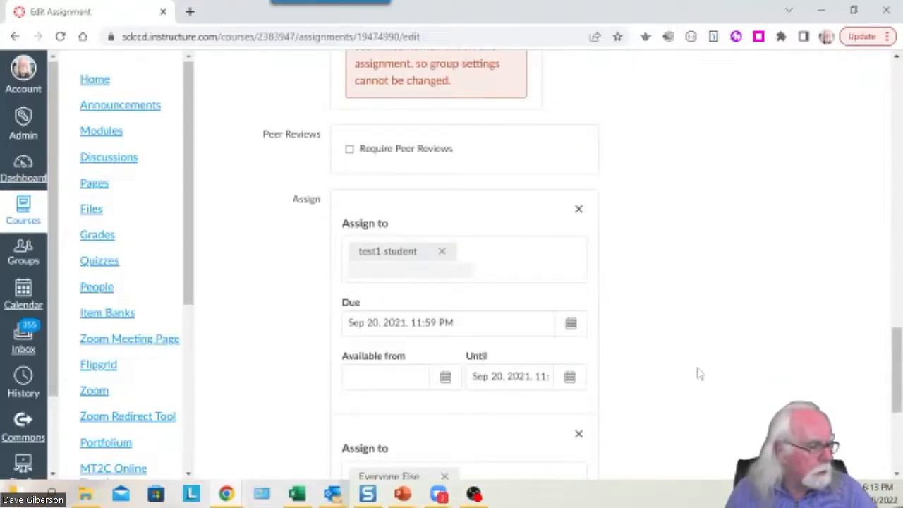
scroll(698, 374, "up", 20)
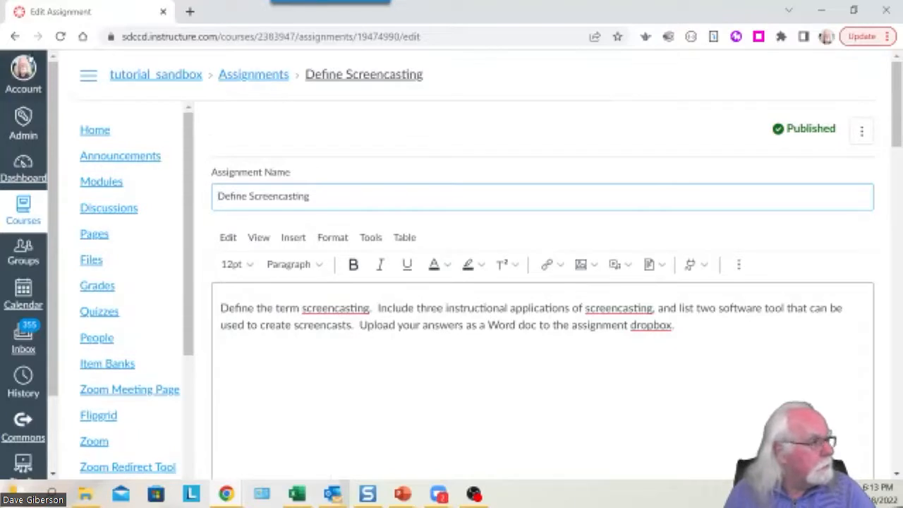
left_click(16, 36)
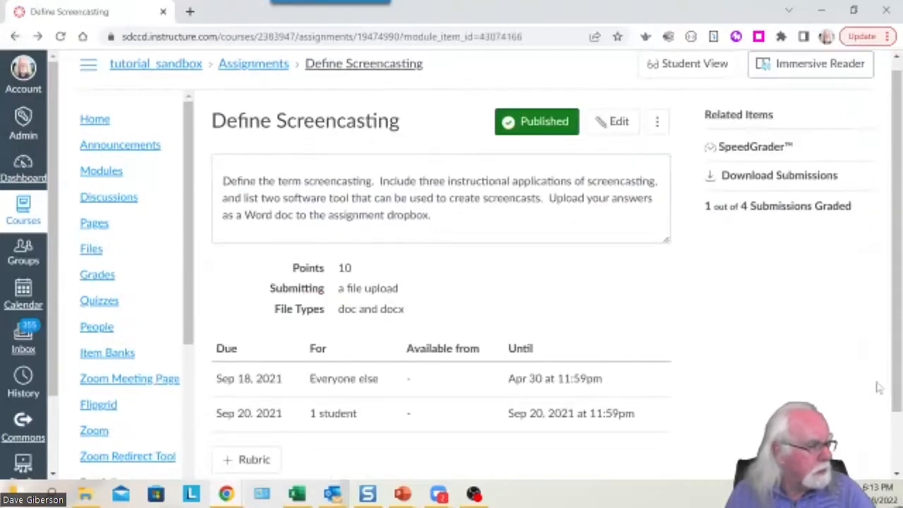
Add a new rubric, 'Some Rubric', with one default 5-point criterion below the assignment details.
scroll(730, 430, "down", 1)
scroll(730, 429, "up", 1)
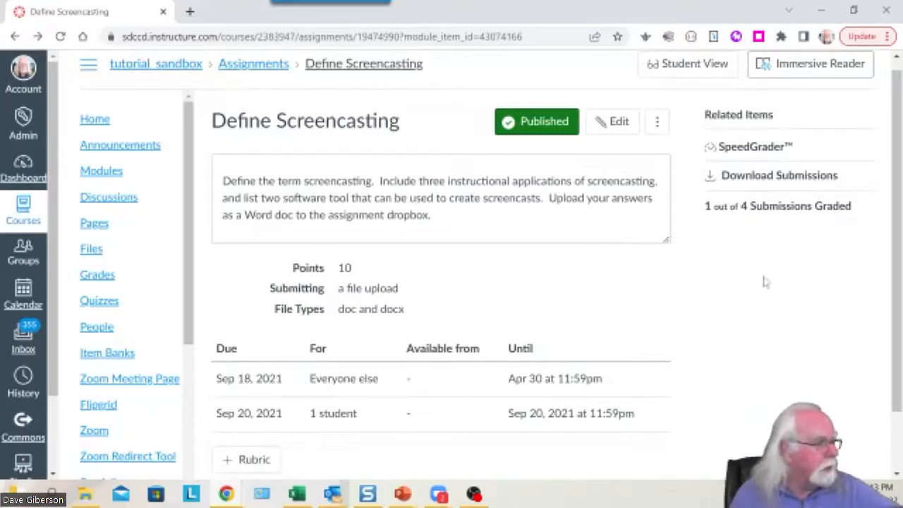
scroll(758, 286, "down", 1)
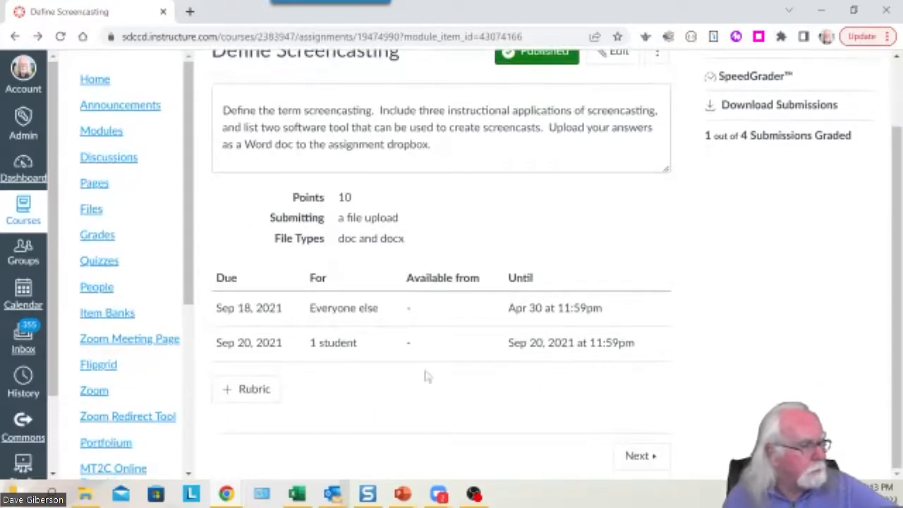
left_click(246, 390)
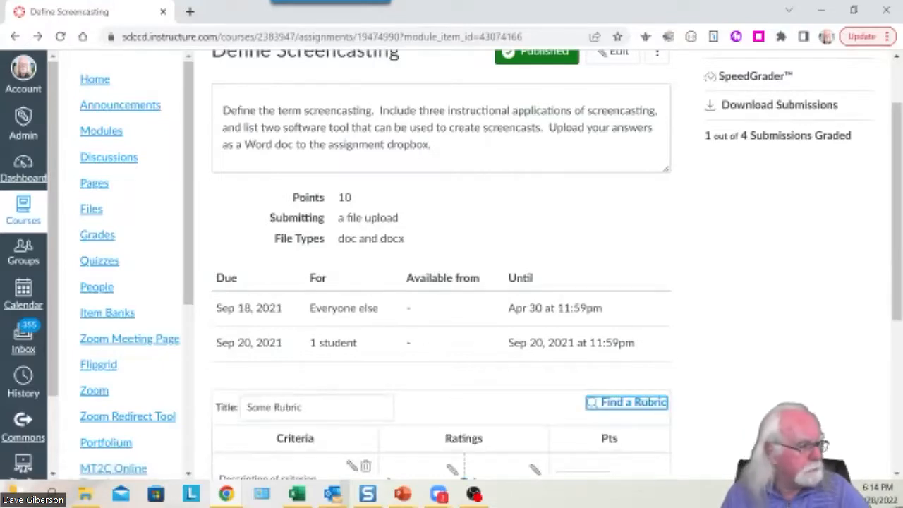
scroll(776, 382, "down", 3)
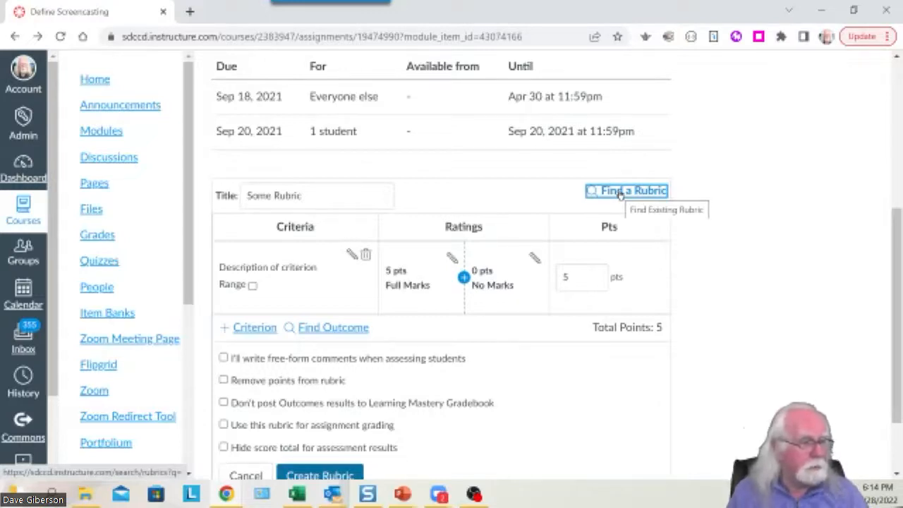
left_click(622, 192)
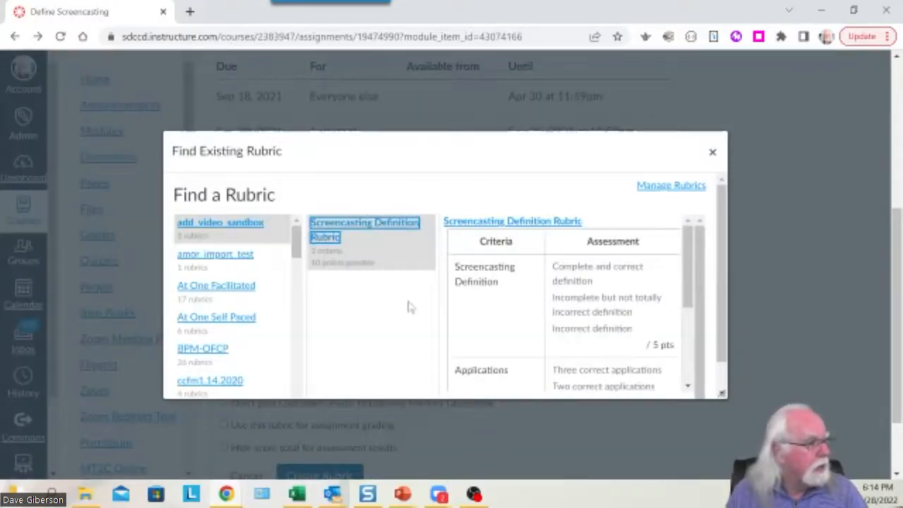
scroll(408, 307, "down", 1)
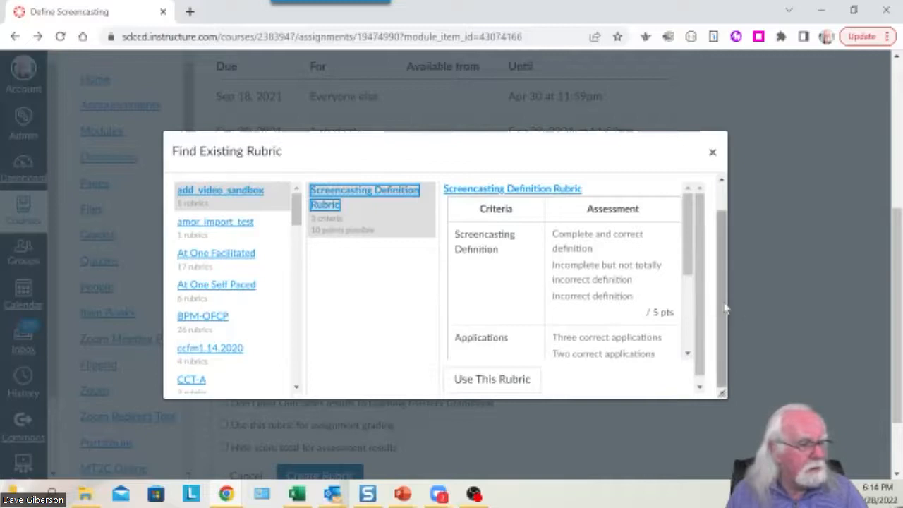
scroll(726, 308, "up", 1)
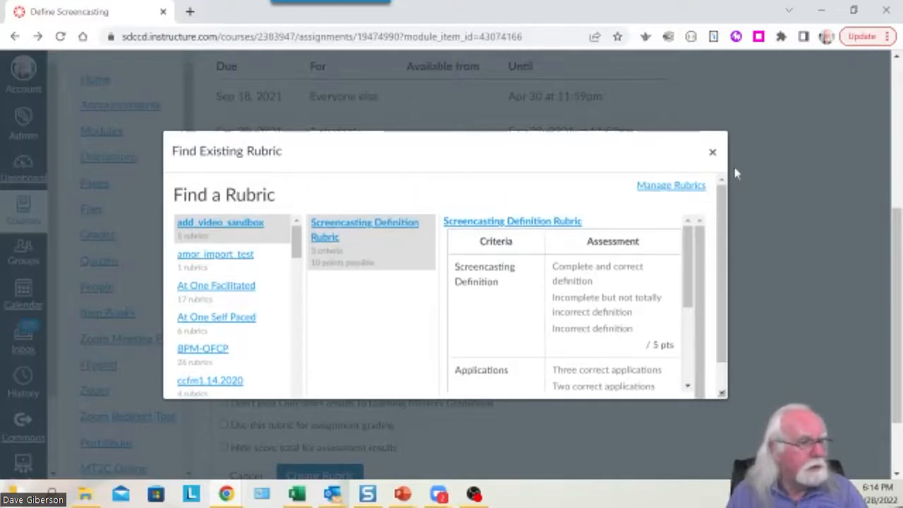
left_click(713, 152)
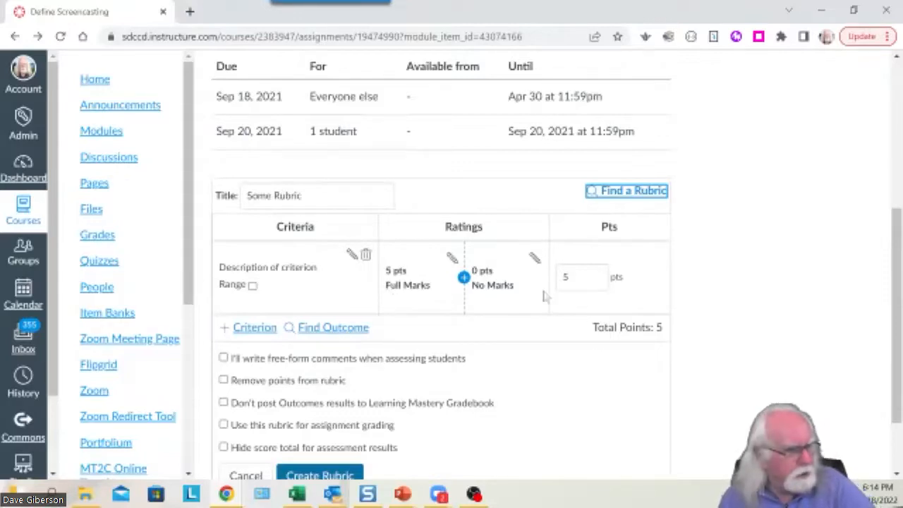
Replace the rubric title 'Some Rubric' with 'Definition Rubric for Screencasting'.
scroll(805, 304, "down", 1)
scroll(805, 305, "up", 1)
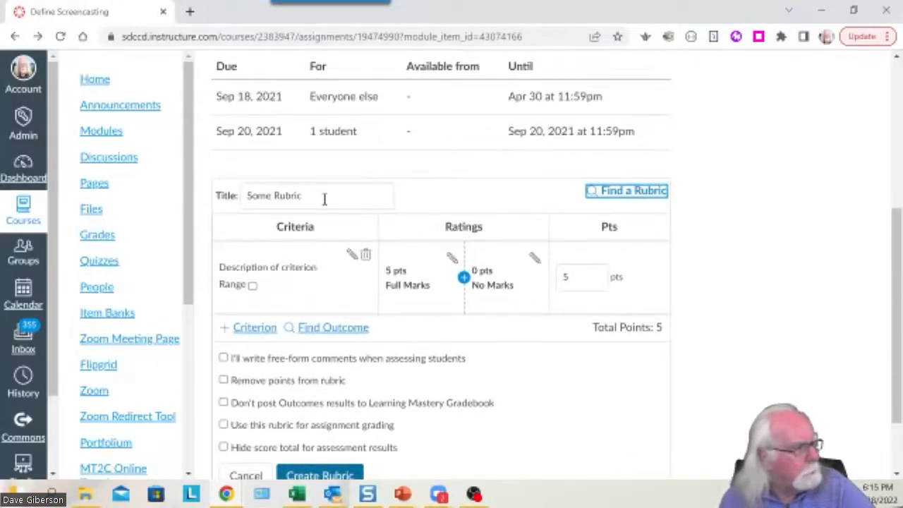
left_click_drag(308, 198, 243, 198)
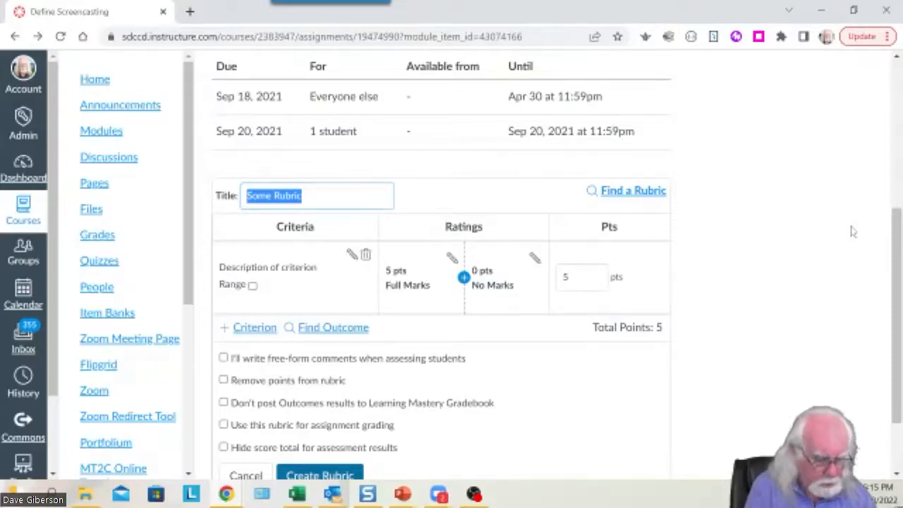
type("Defi")
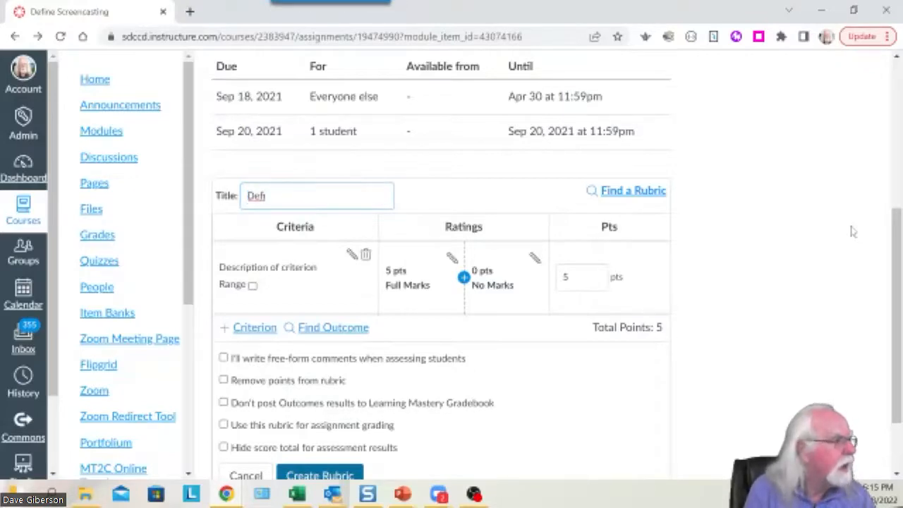
type("nition")
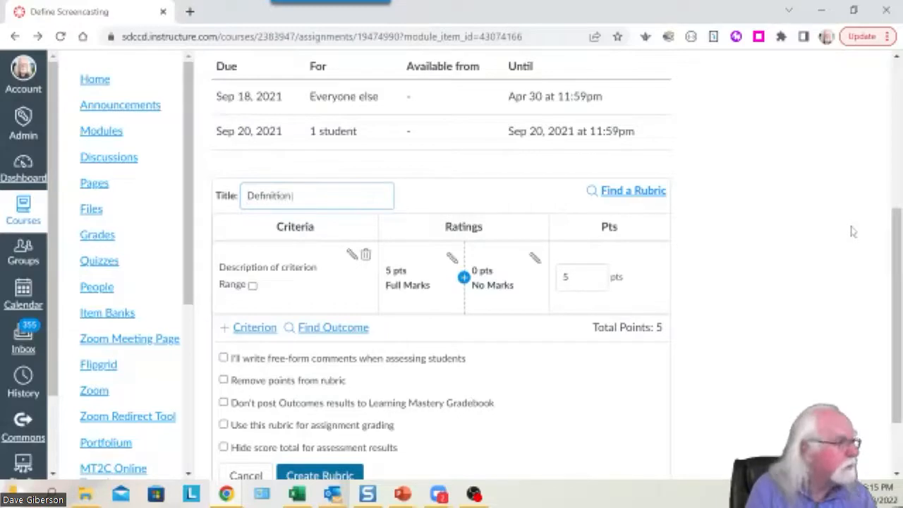
type(" Rub")
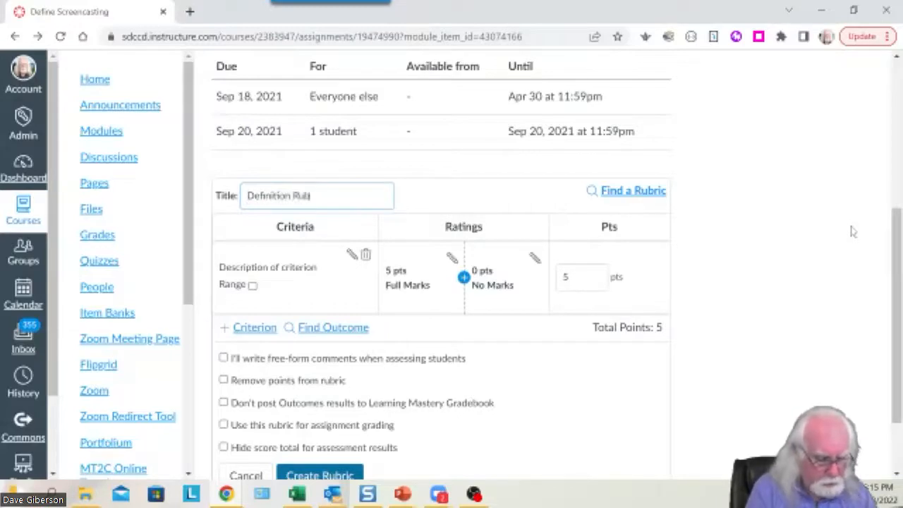
type("ric for")
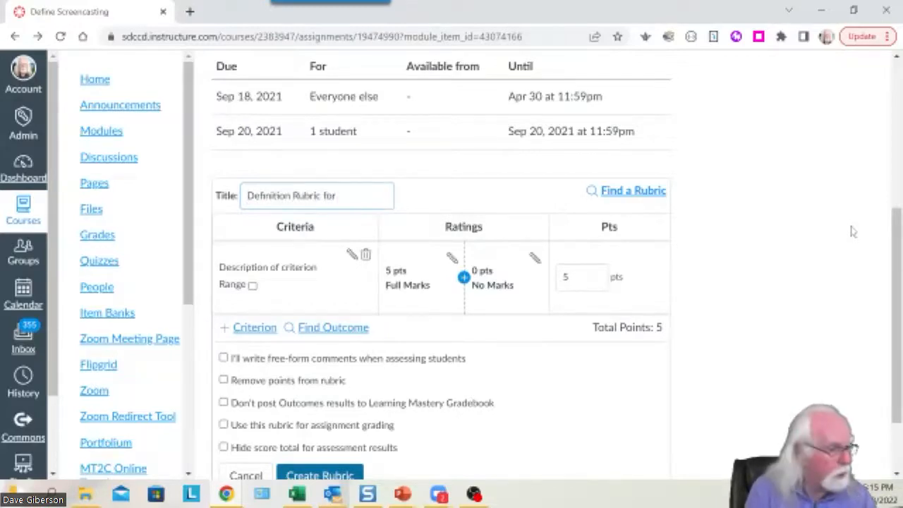
type(" Screencasting")
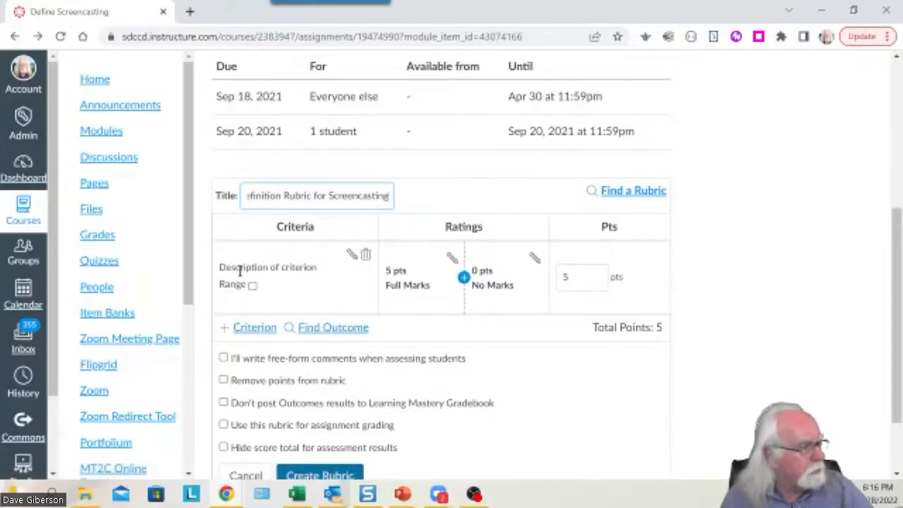
Change the first criterion's description to 'Quality of definition' and save the criterion.
left_click_drag(218, 268, 317, 268)
left_click(352, 255)
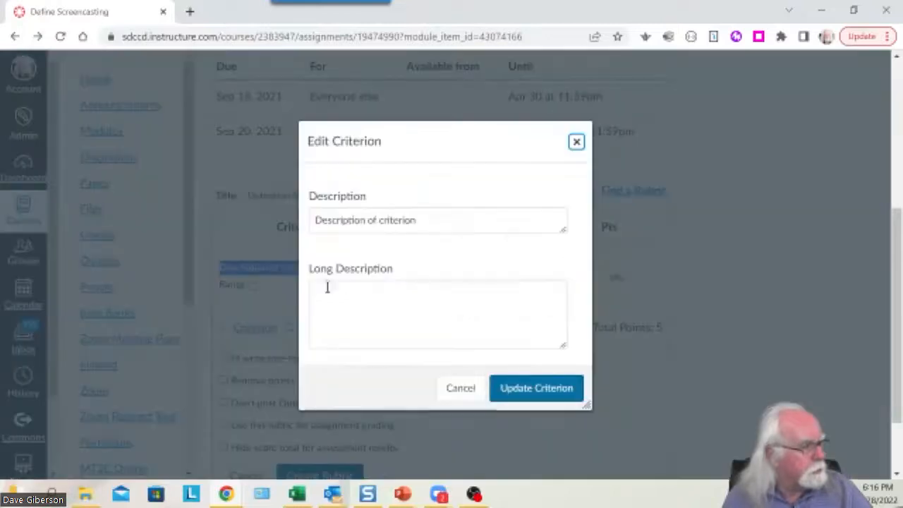
left_click(578, 138)
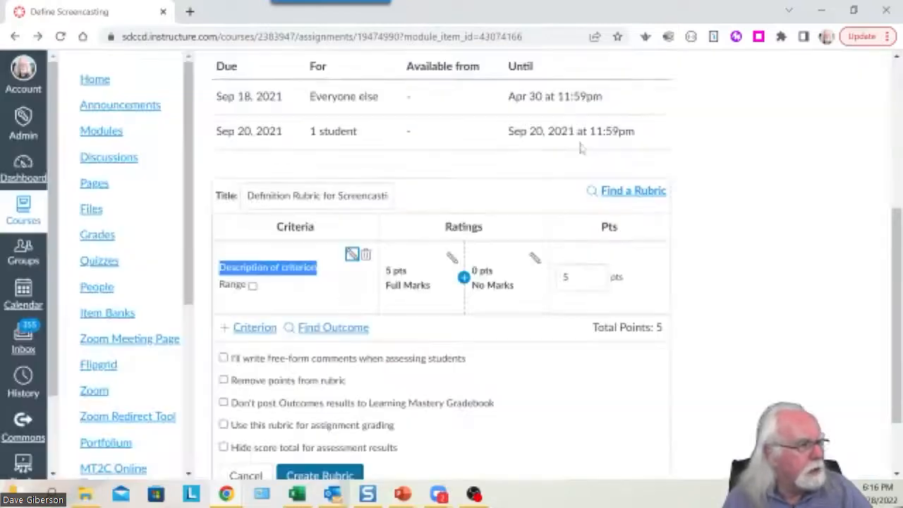
left_click(352, 256)
left_click_drag(425, 247, 307, 245)
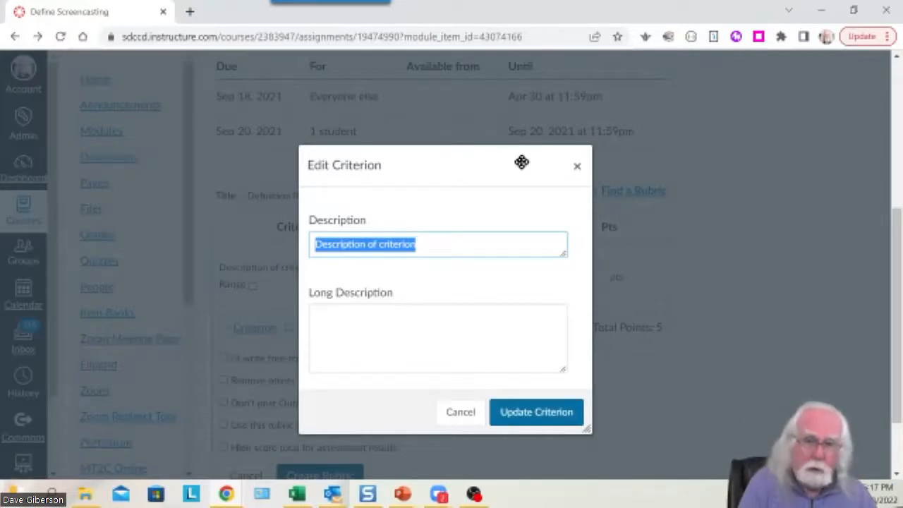
type("Q")
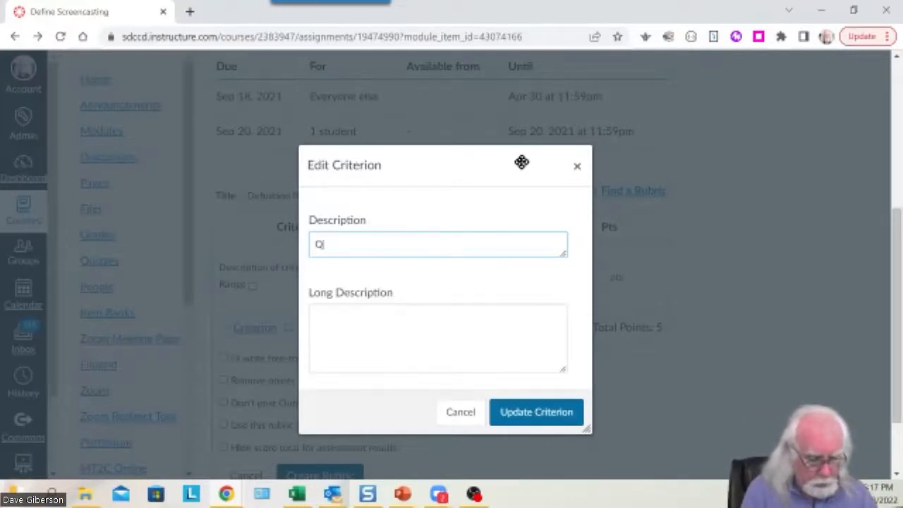
type("uality ")
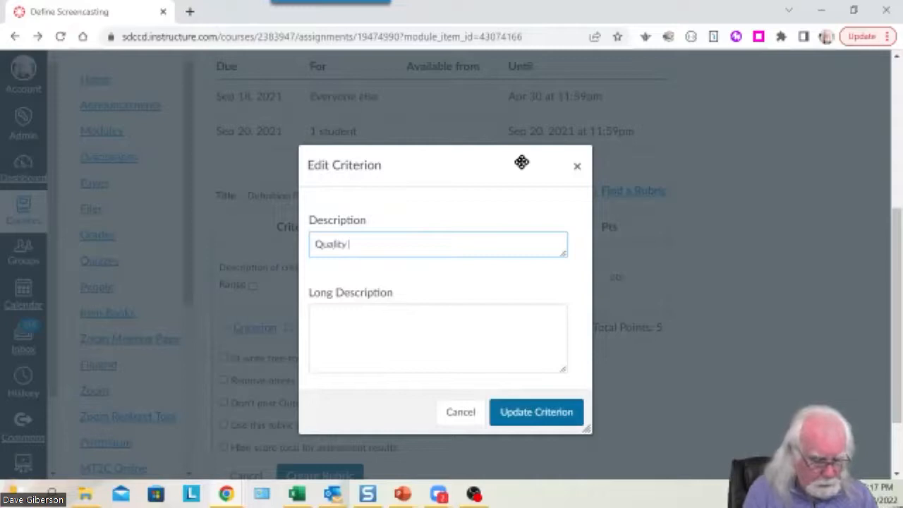
type("of definitio")
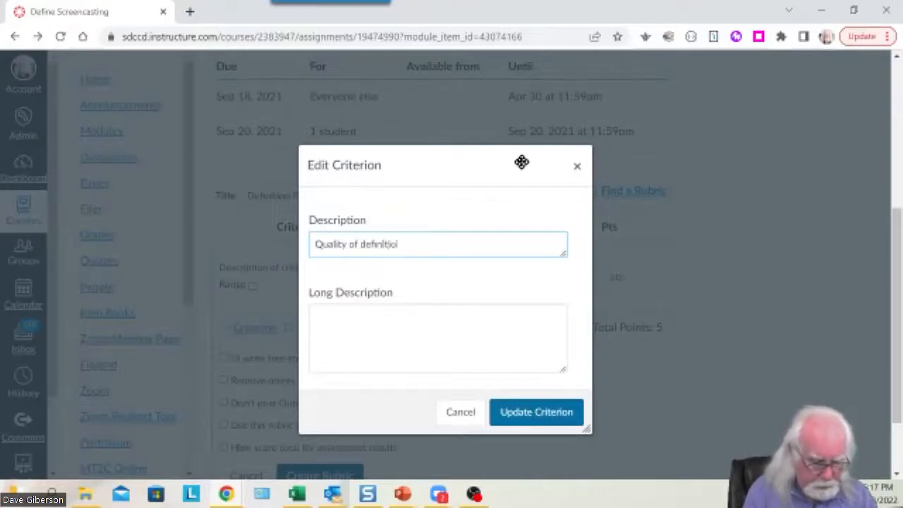
type("n")
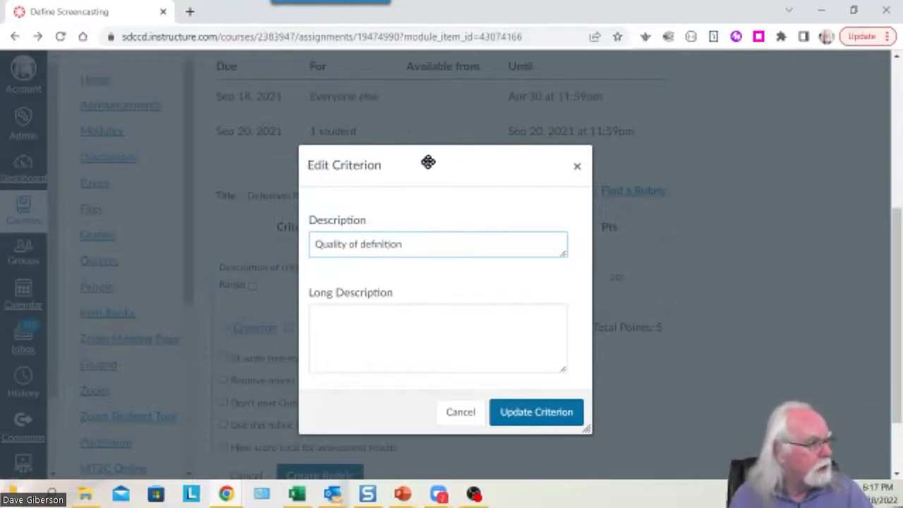
left_click(366, 338)
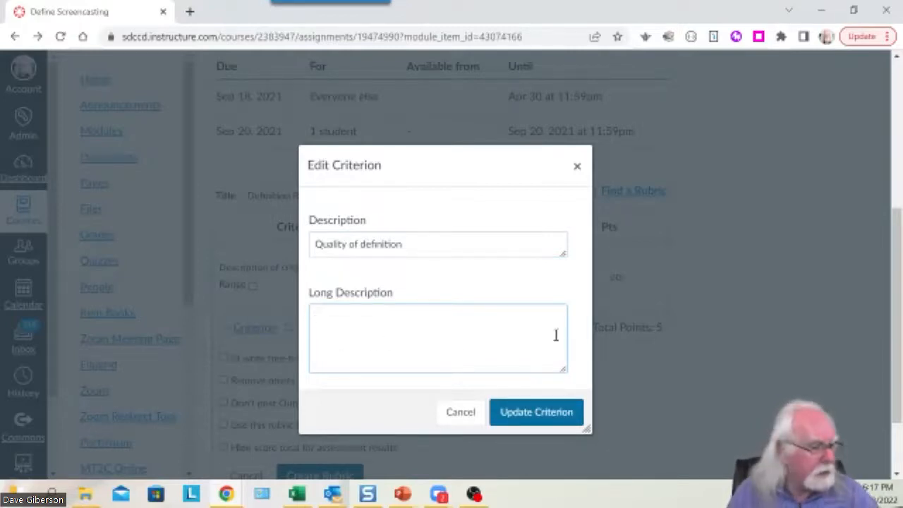
left_click(539, 416)
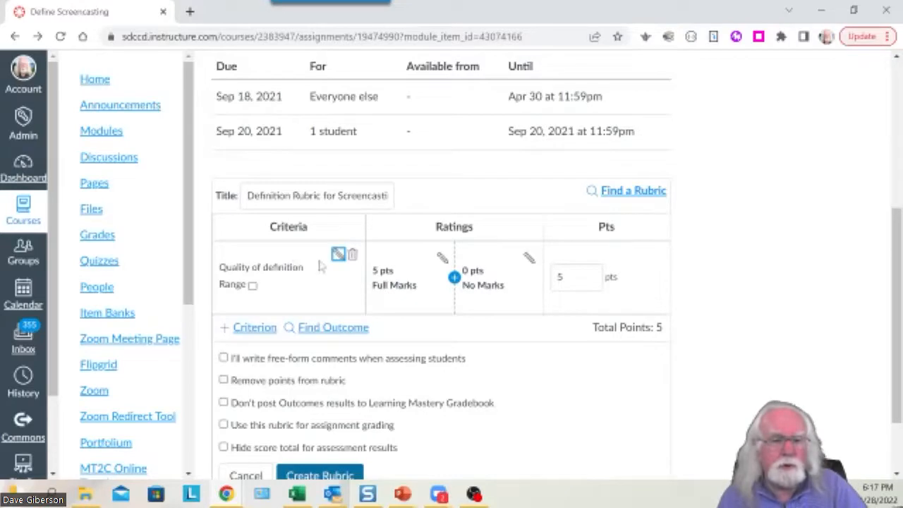
left_click_drag(305, 268, 232, 275)
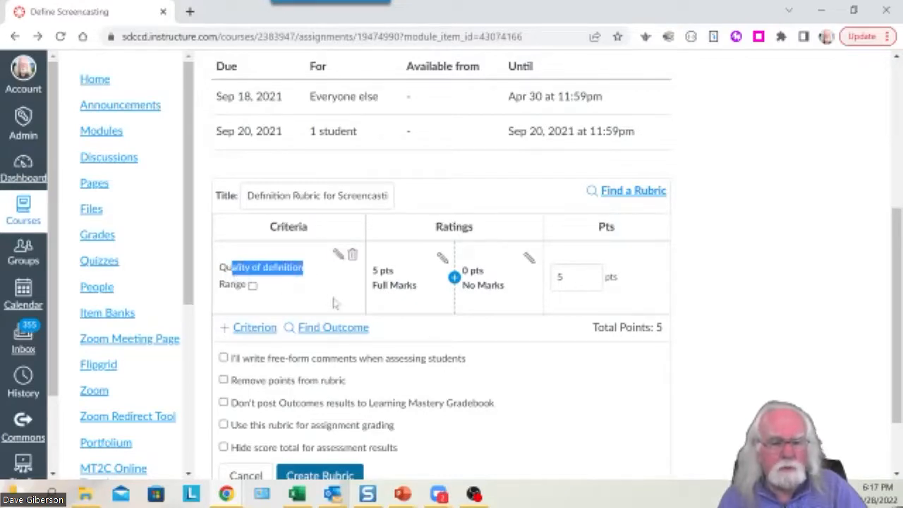
left_click(328, 295)
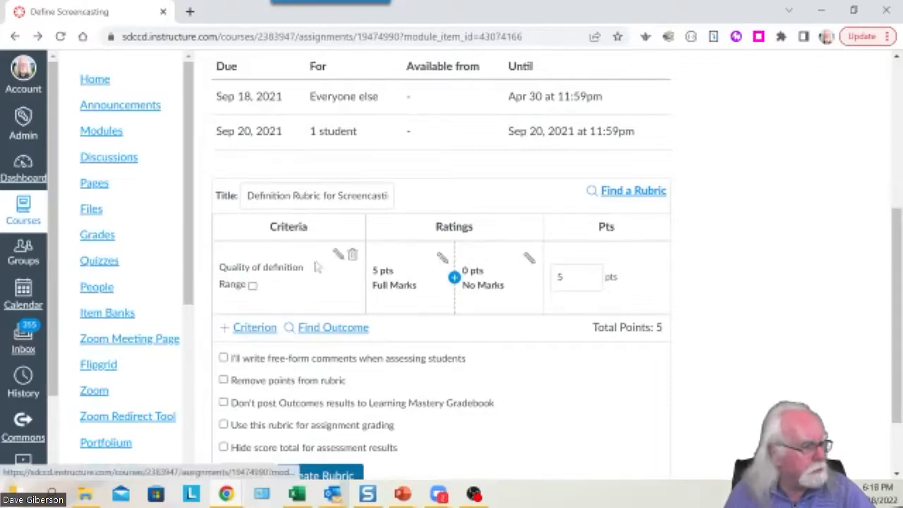
left_click(442, 259)
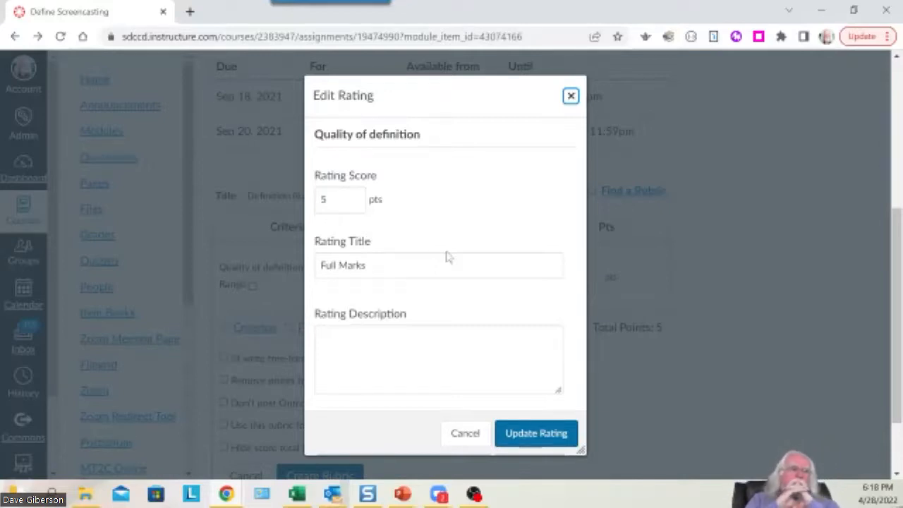
Retitle the Full Marks rating 'Excellent definition' with description 'Fully correct and complete definition.'.
left_click_drag(382, 267, 310, 272)
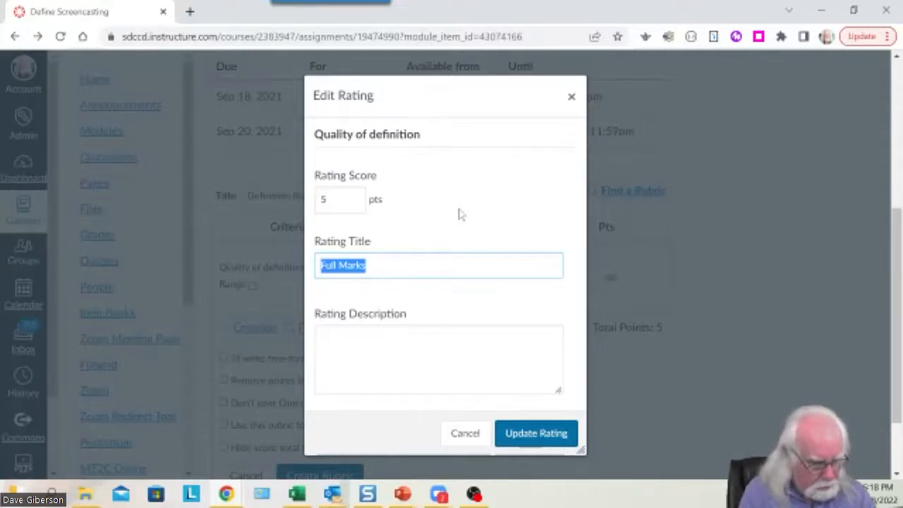
type("Excellent ")
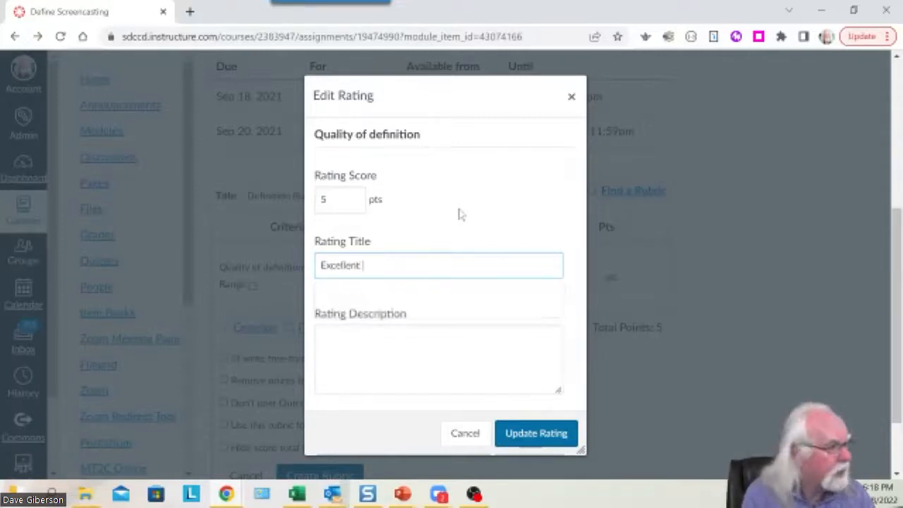
type("definition")
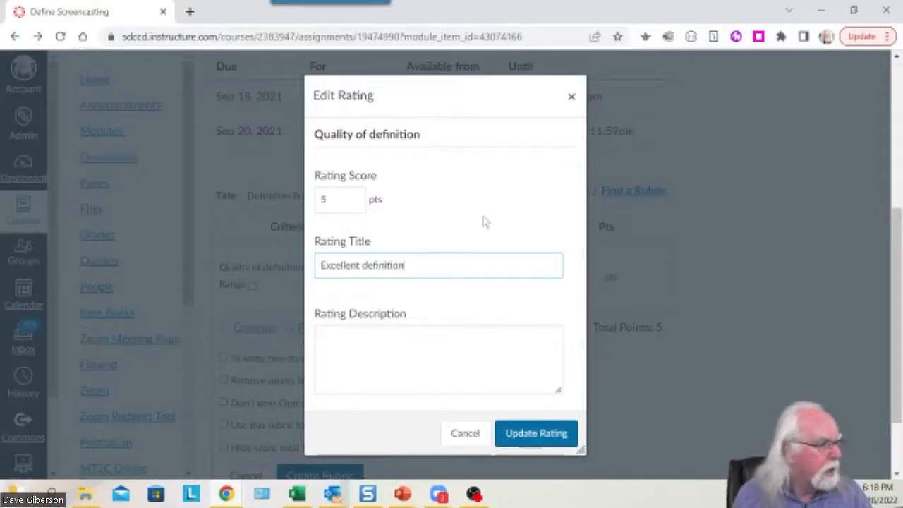
left_click(329, 343)
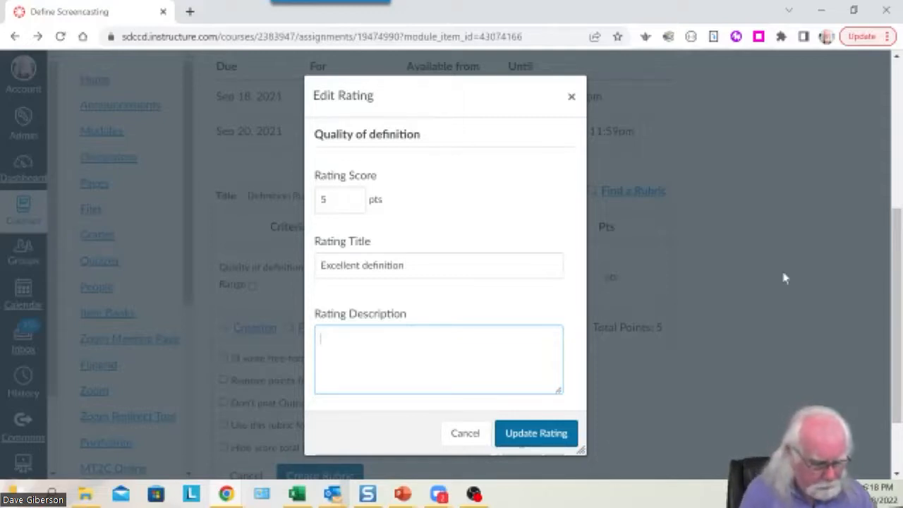
type("Fully")
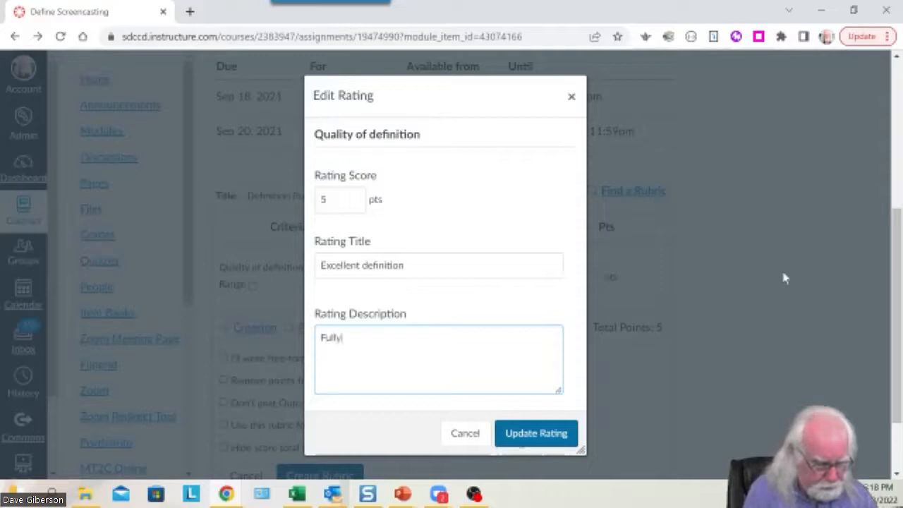
type(" correct and ")
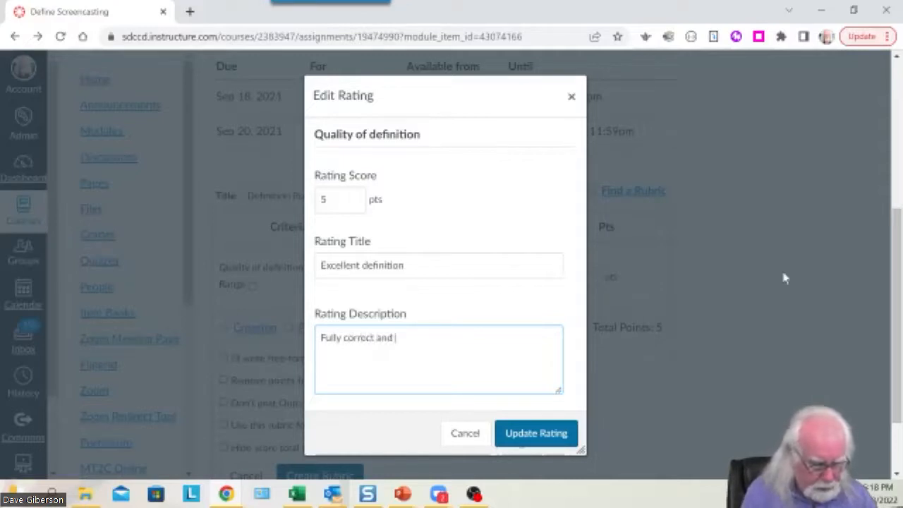
type("complete")
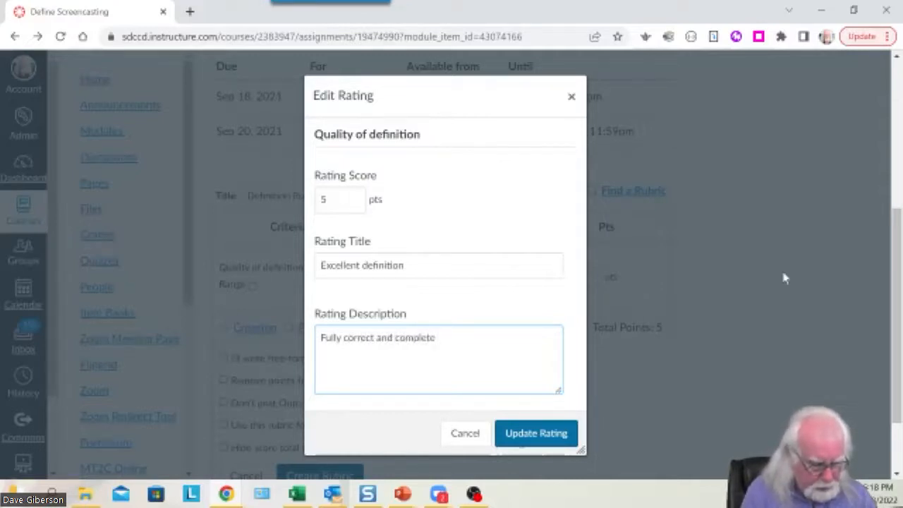
type(" definition")
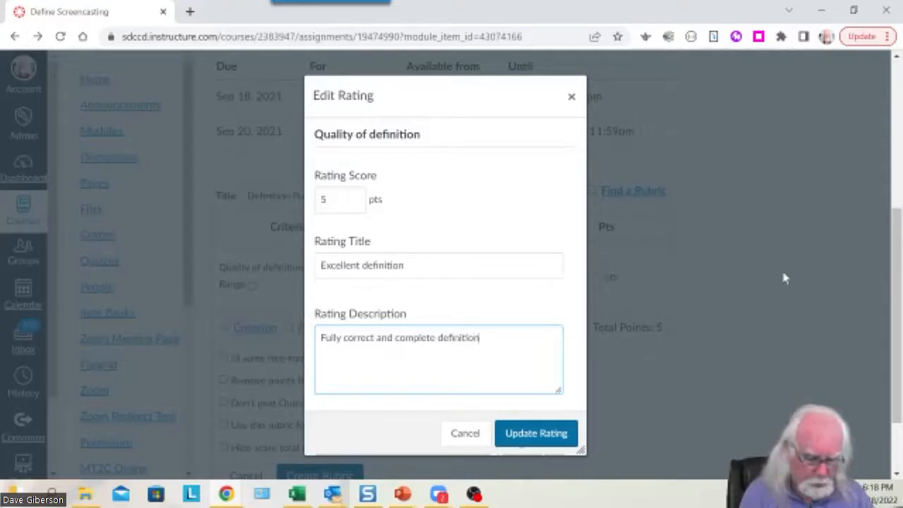
type(".")
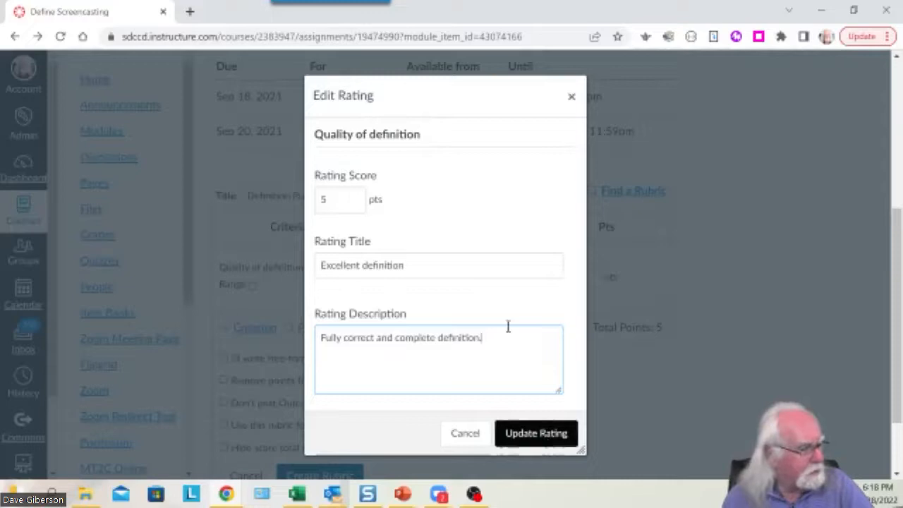
Re-enter the top rating's score, keeping it at 5 points.
double_click(323, 201)
left_click(324, 203)
left_click_drag(331, 200, 314, 198)
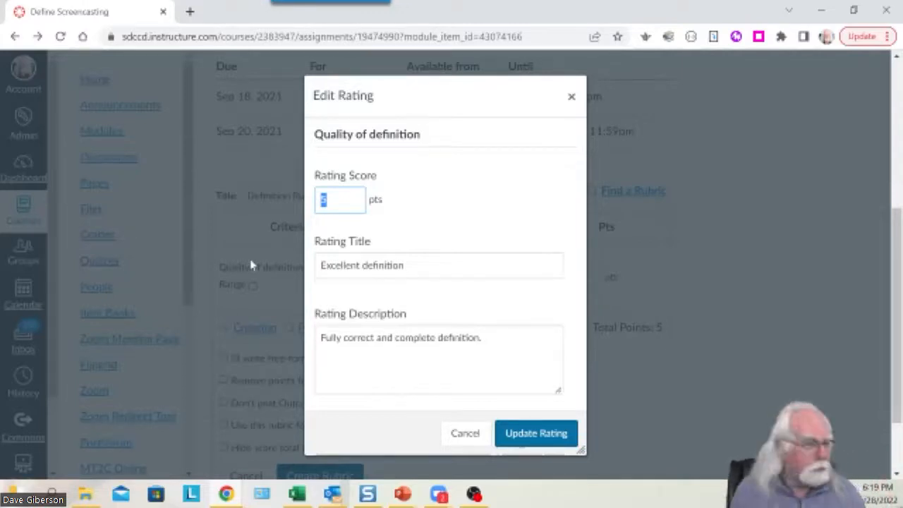
left_click(326, 201)
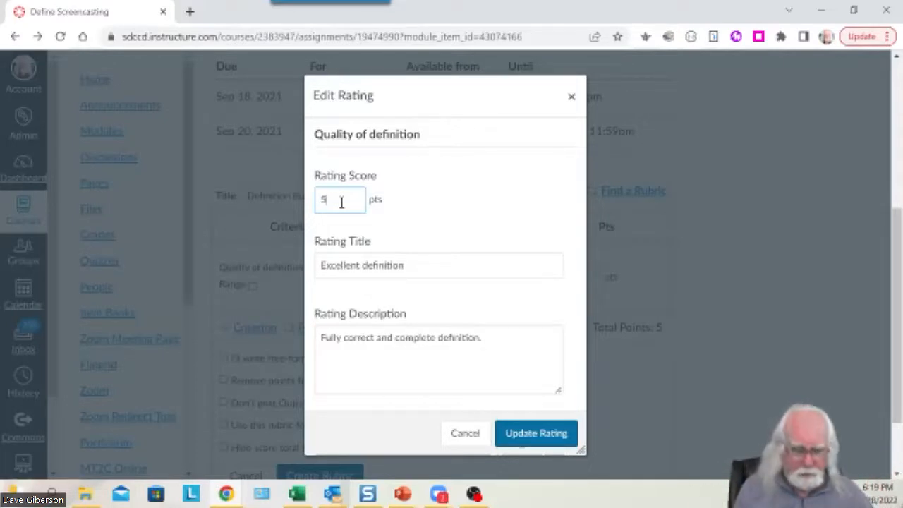
key("BackSpace")
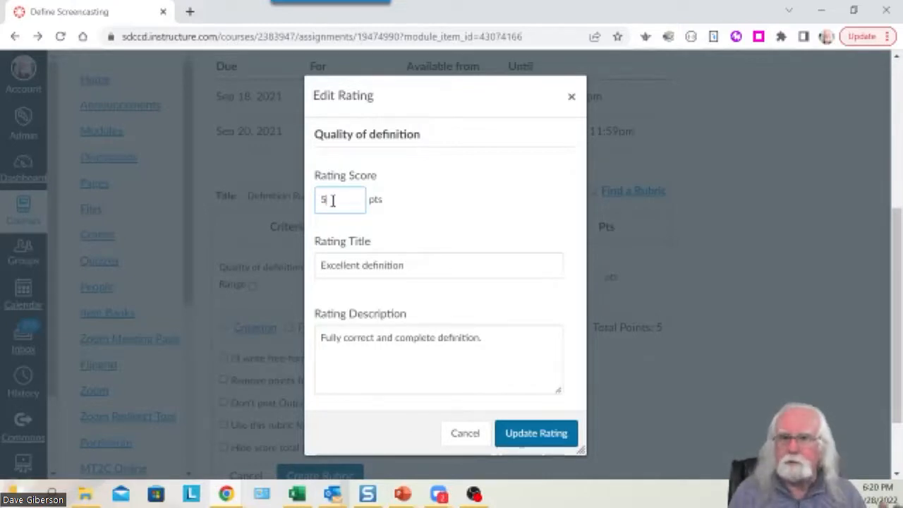
Save the 5-point Excellent definition rating to the rubric.
left_click(536, 434)
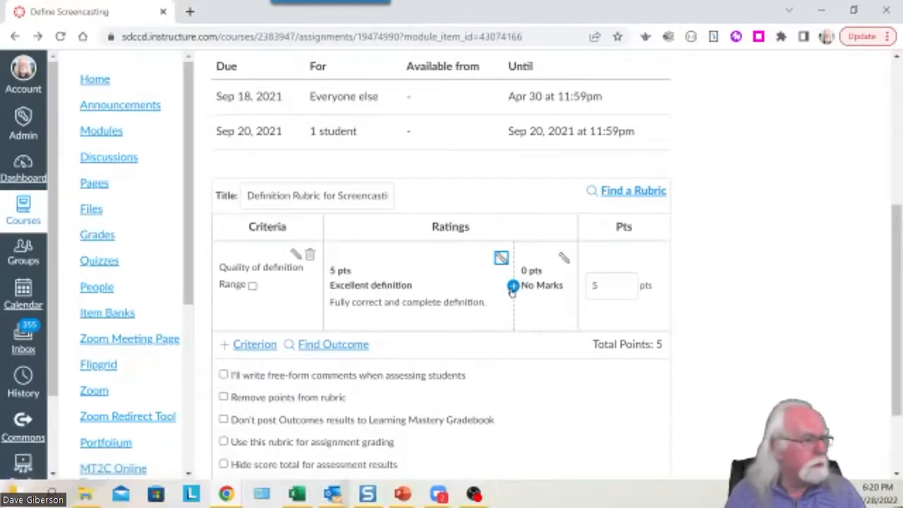
Insert a new rating between the existing two with a score of 2.5.
left_click(513, 285)
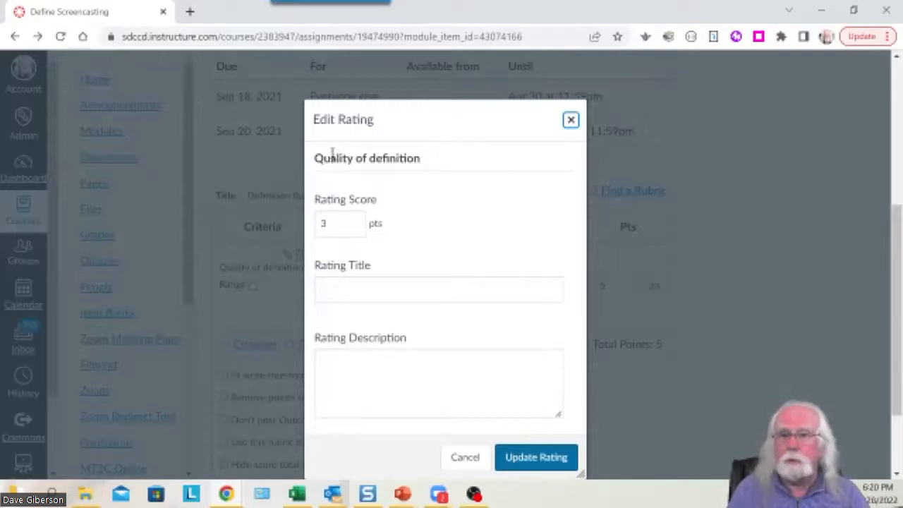
left_click_drag(331, 223, 317, 225)
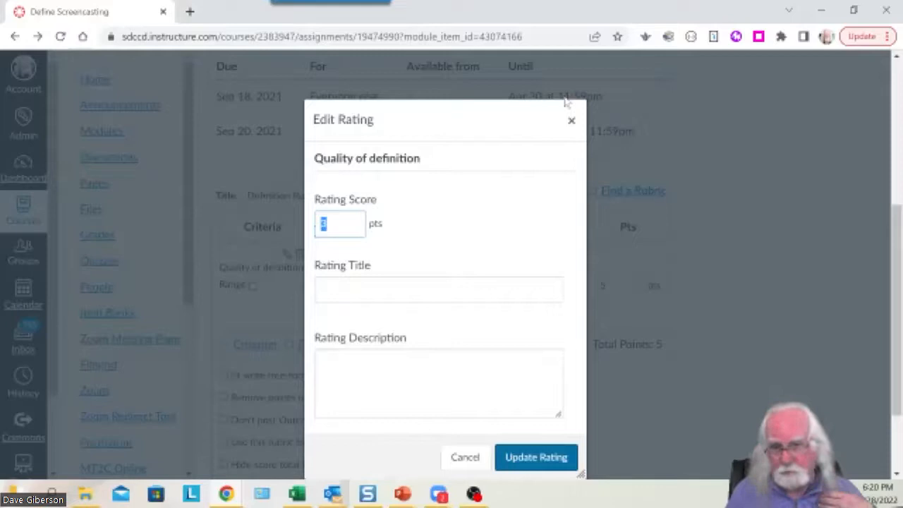
type("2.5")
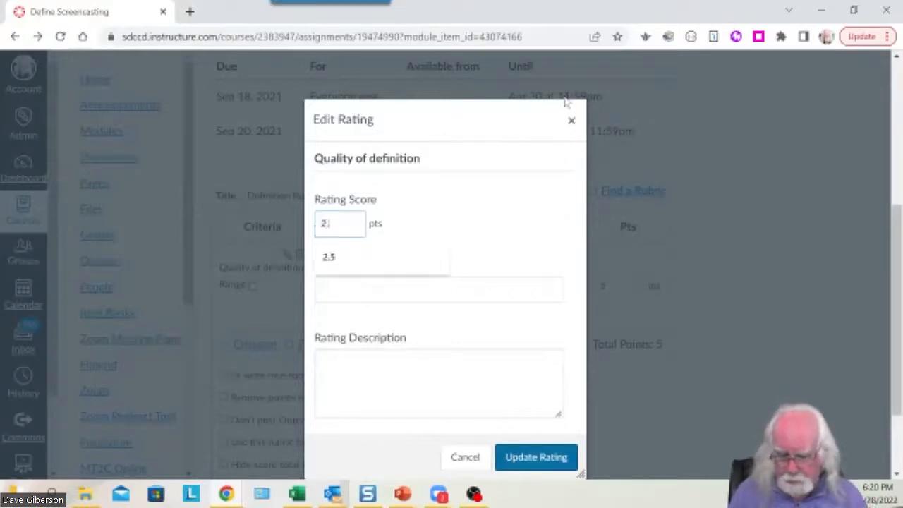
Title the new rating 'Good definition' and describe it as 'Partially correct definition'.
left_click(370, 289)
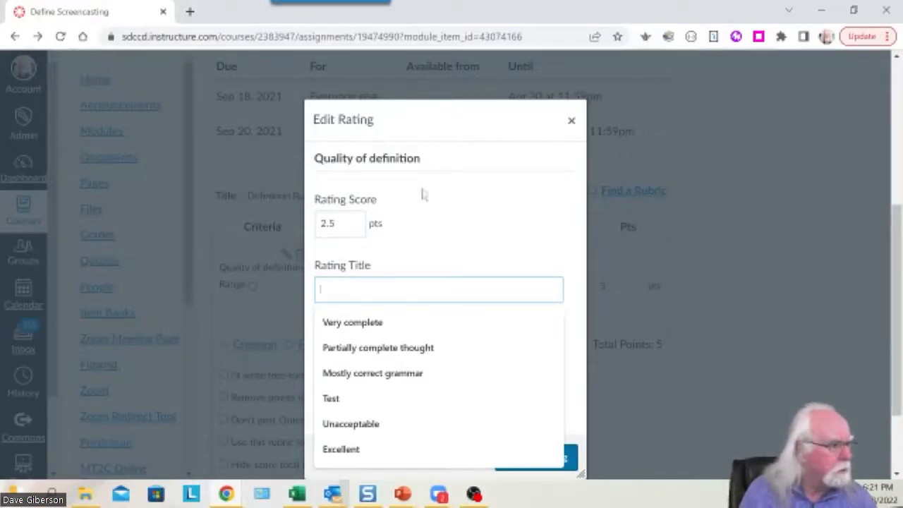
left_click_drag(411, 121, 489, 95)
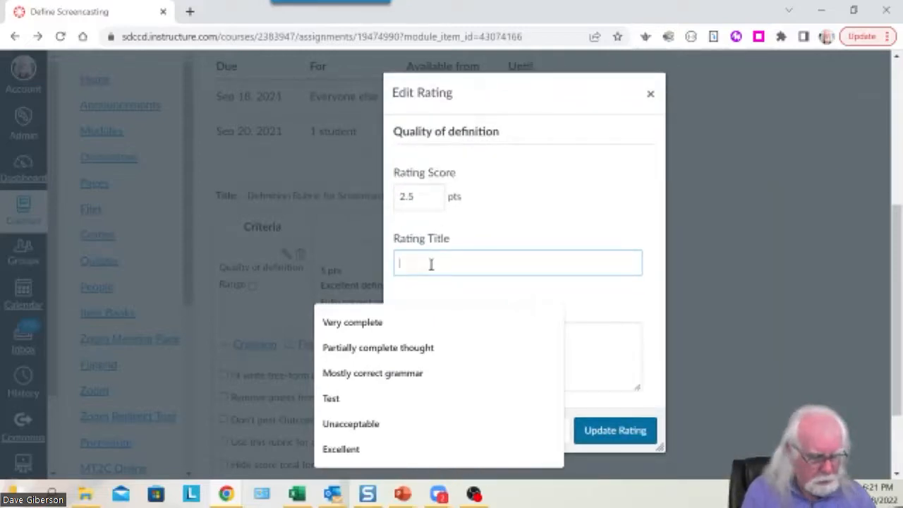
type("God definition")
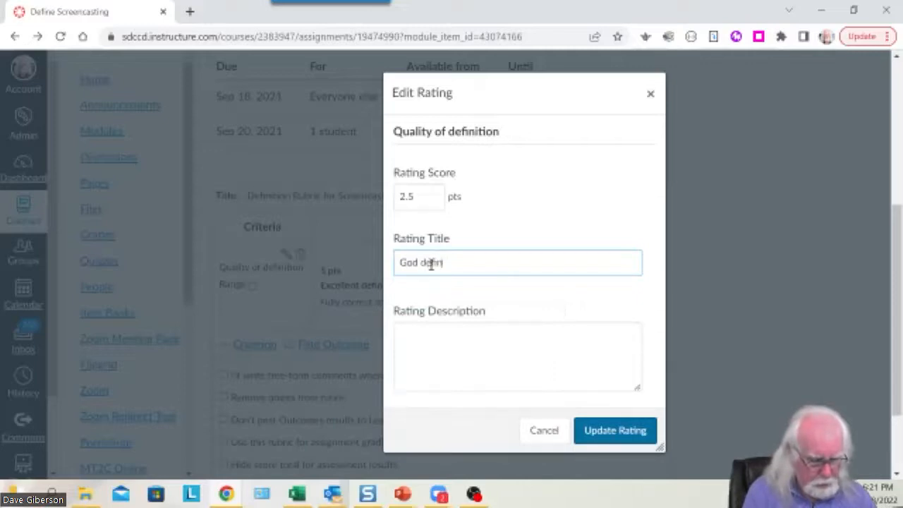
left_click(410, 262)
type("o")
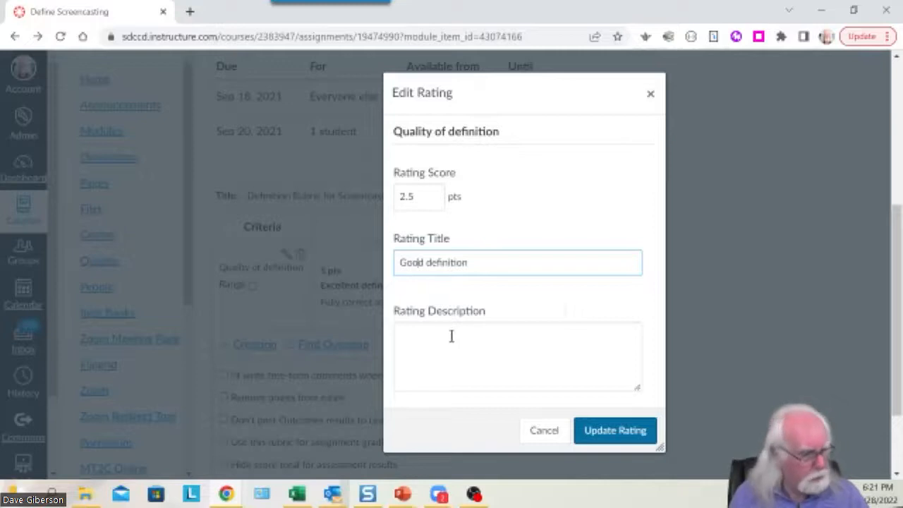
left_click(437, 346)
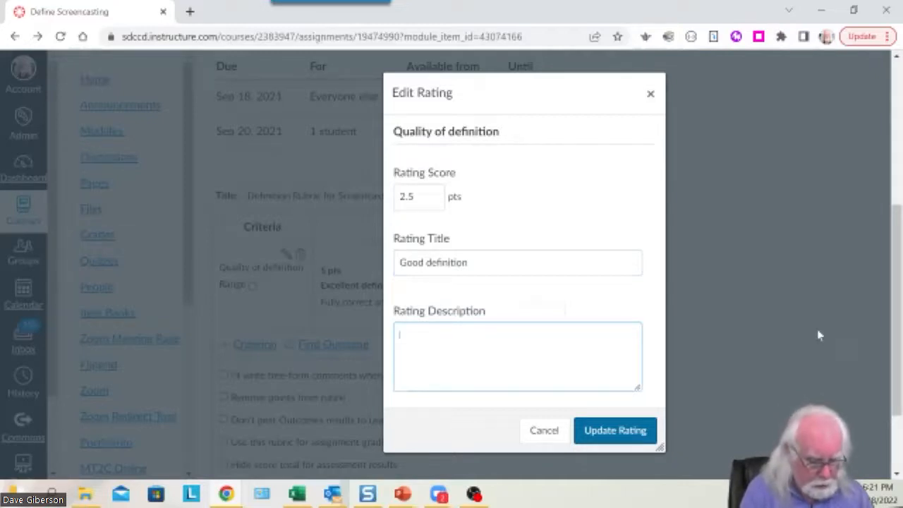
type("Partially cor")
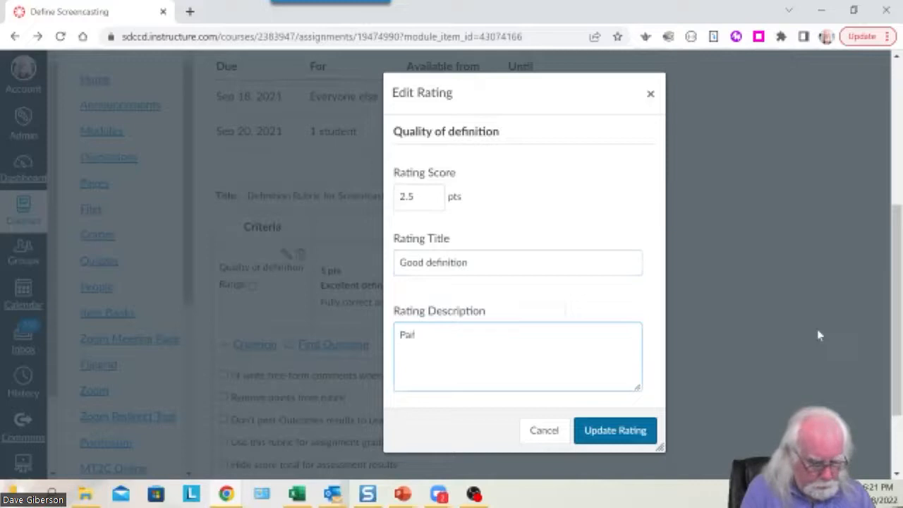
type("rect")
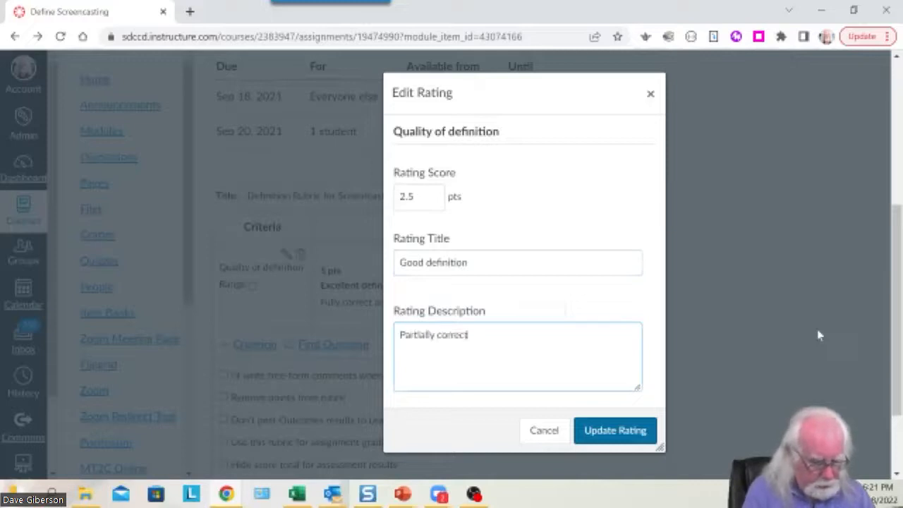
type(" definition")
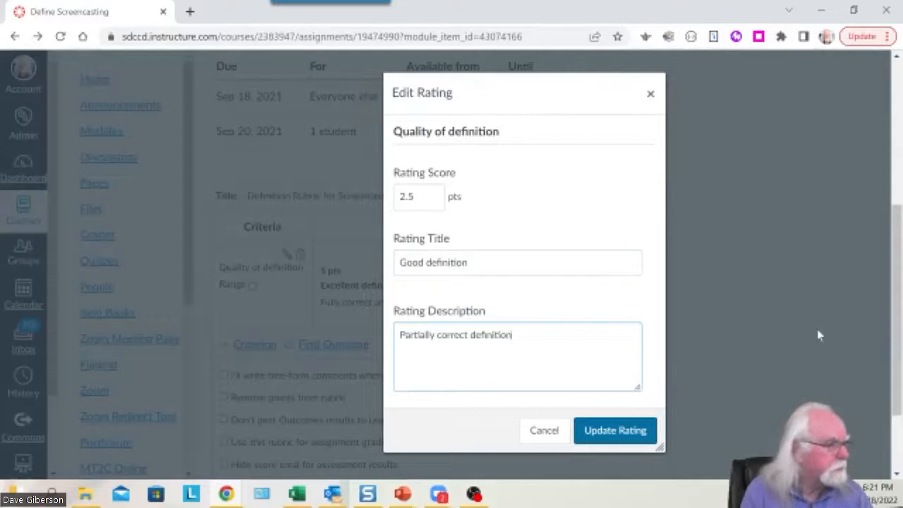
Extend the Good definition description with 'with some omissions'.
left_click_drag(531, 95, 587, 91)
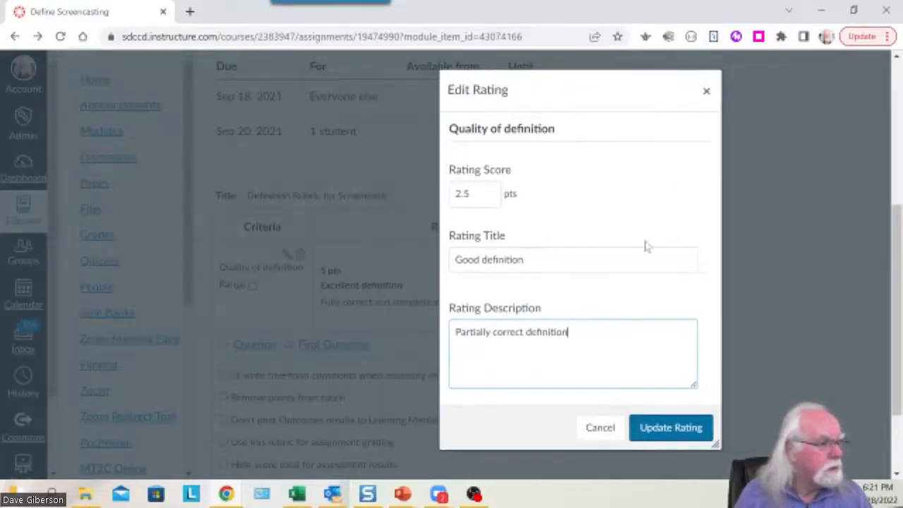
type("wi")
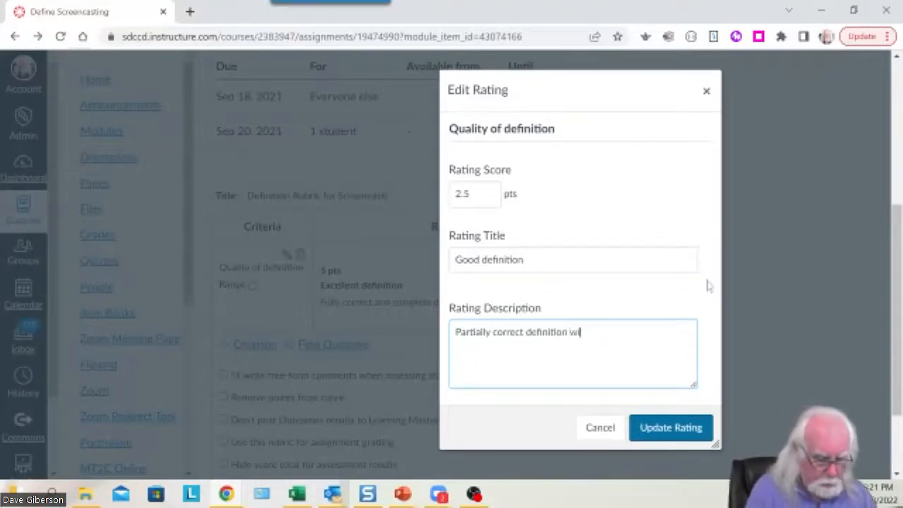
type("th iom e")
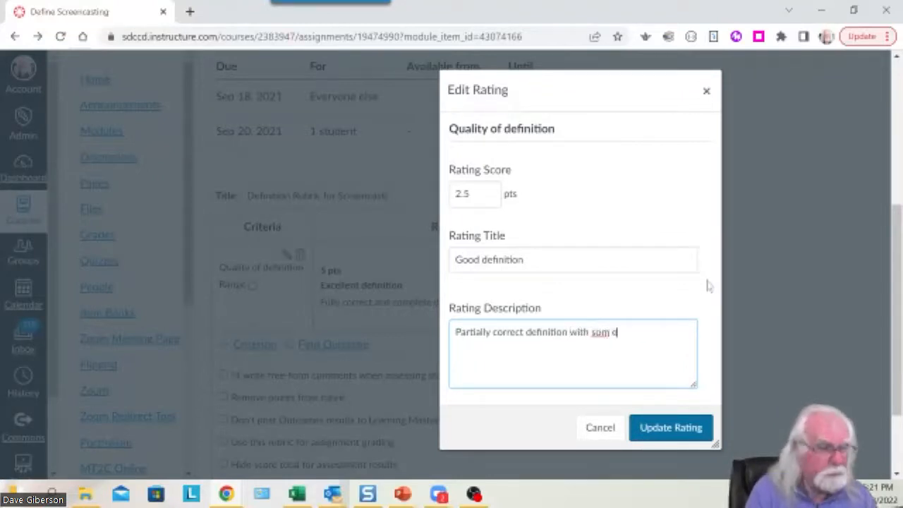
key("BackSpace")
key("BackSpace")
type("e omml")
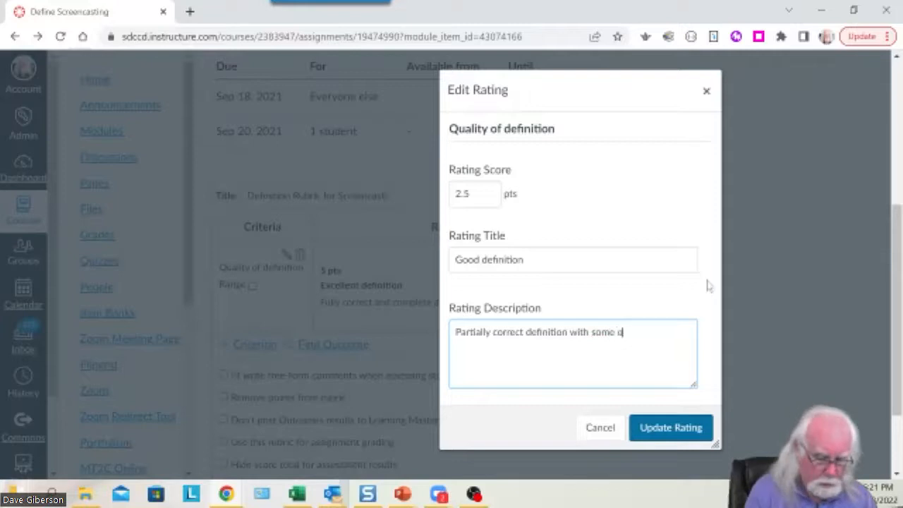
type("sions")
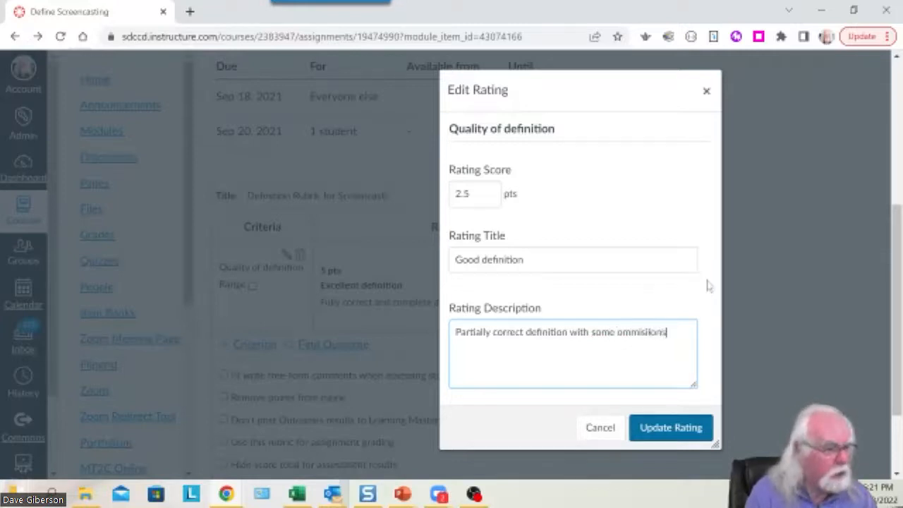
key("BackSpace")
key("BackSpace")
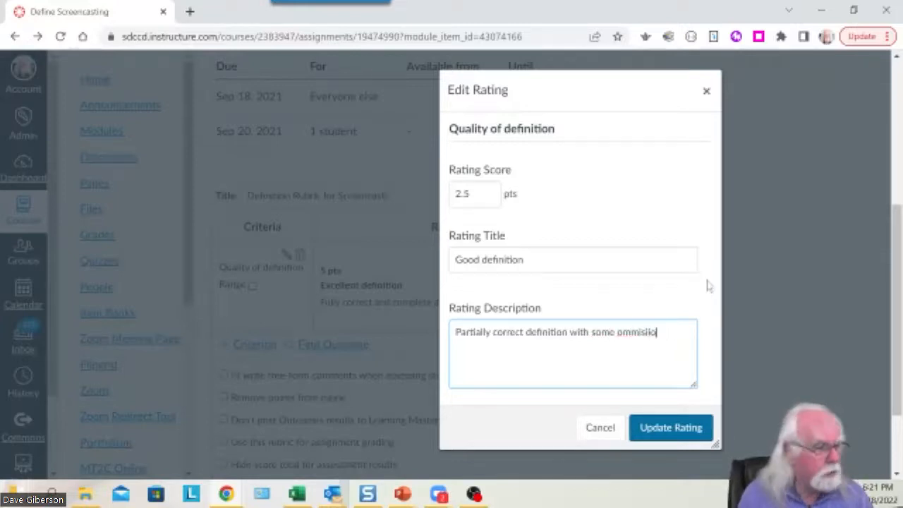
Correct the misspelling to 'omissions' and save the 2.5-point Good definition rating.
right_click(633, 338)
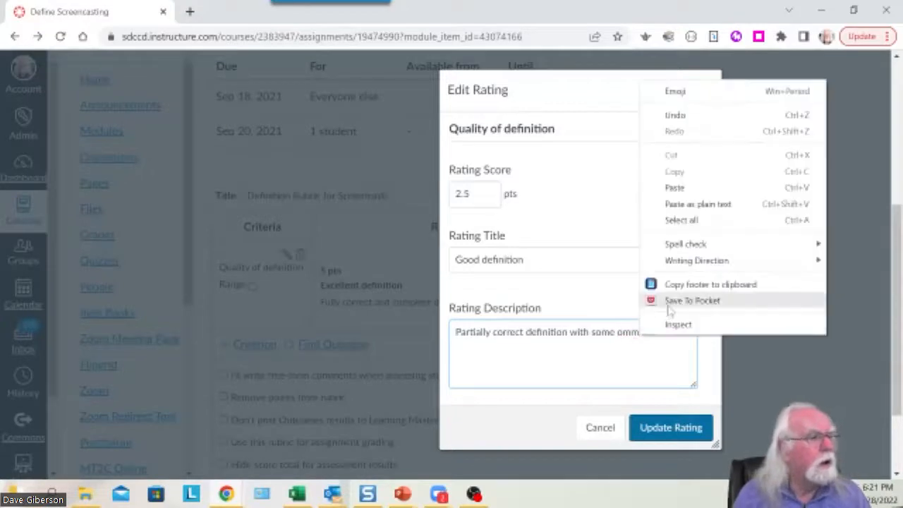
left_click(634, 336)
double_click(628, 333)
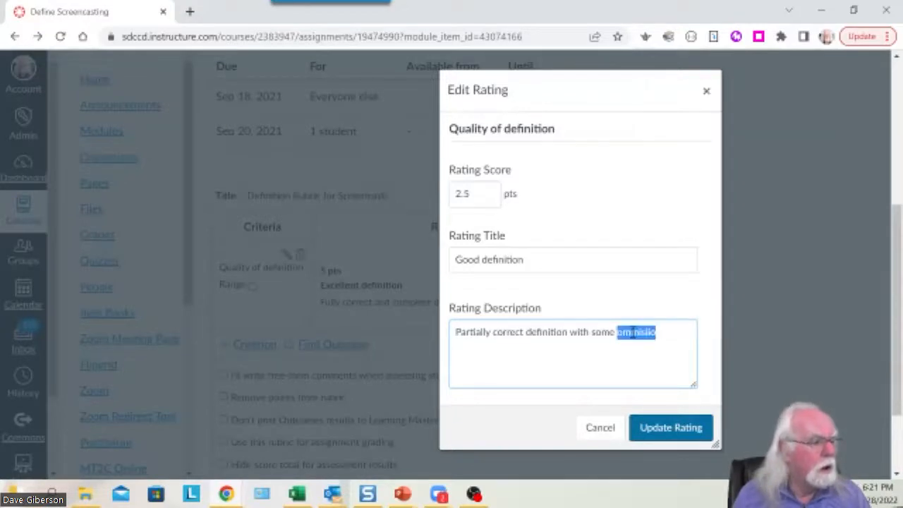
type("omm")
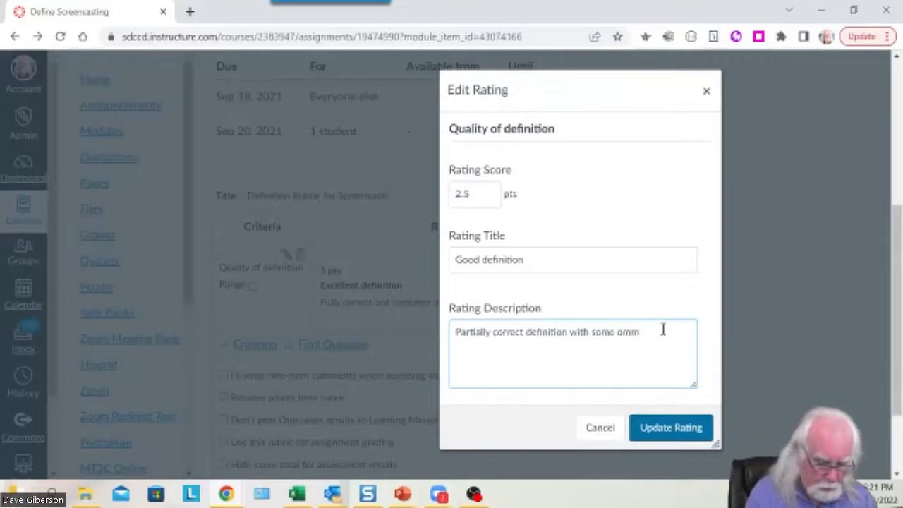
type("missions")
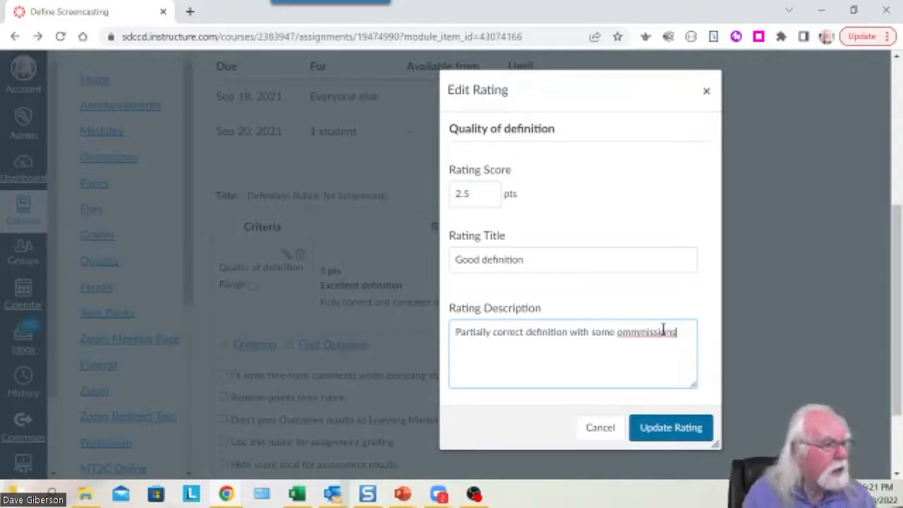
right_click(664, 330)
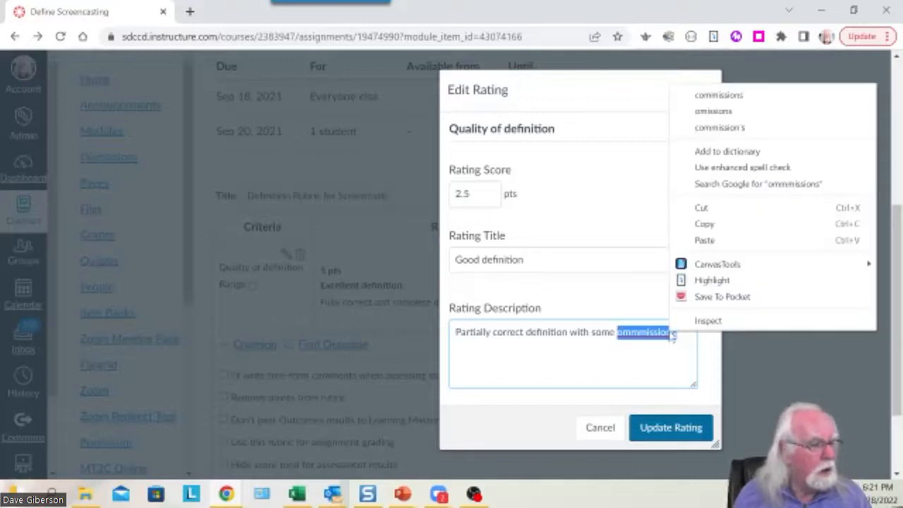
left_click(706, 95)
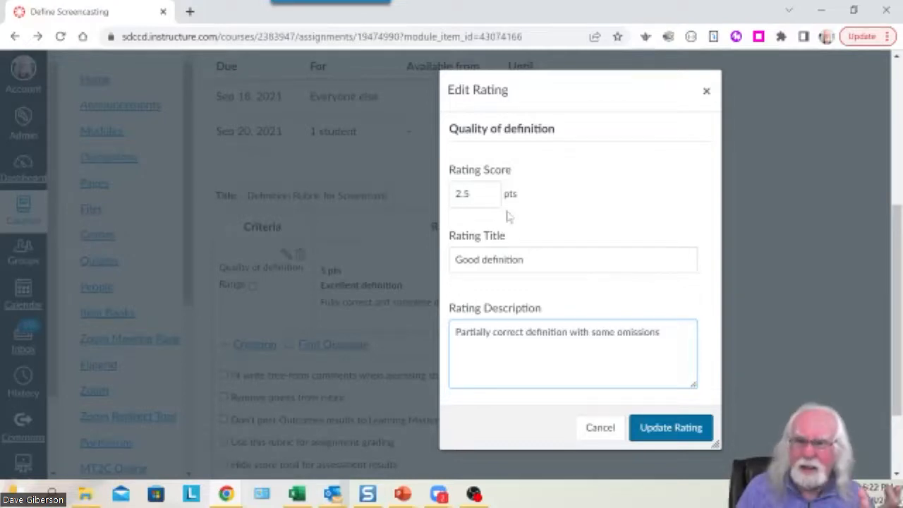
left_click(679, 429)
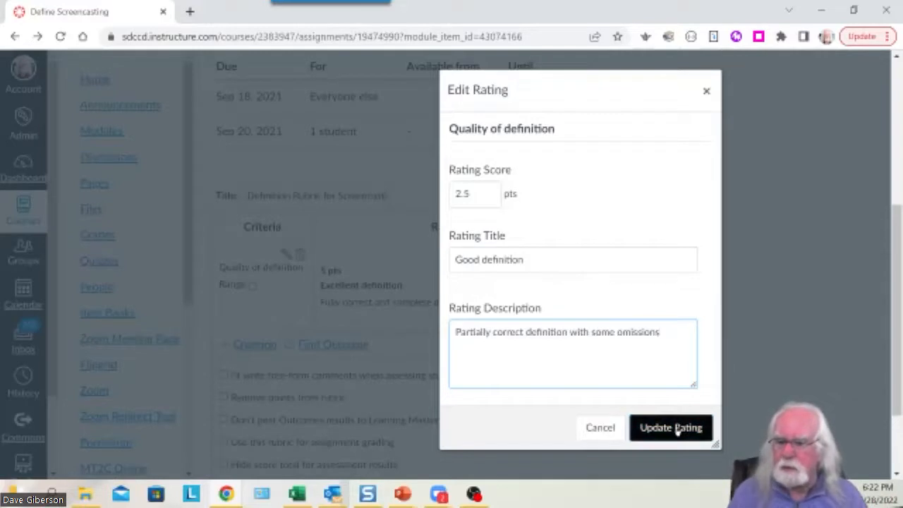
left_click(676, 428)
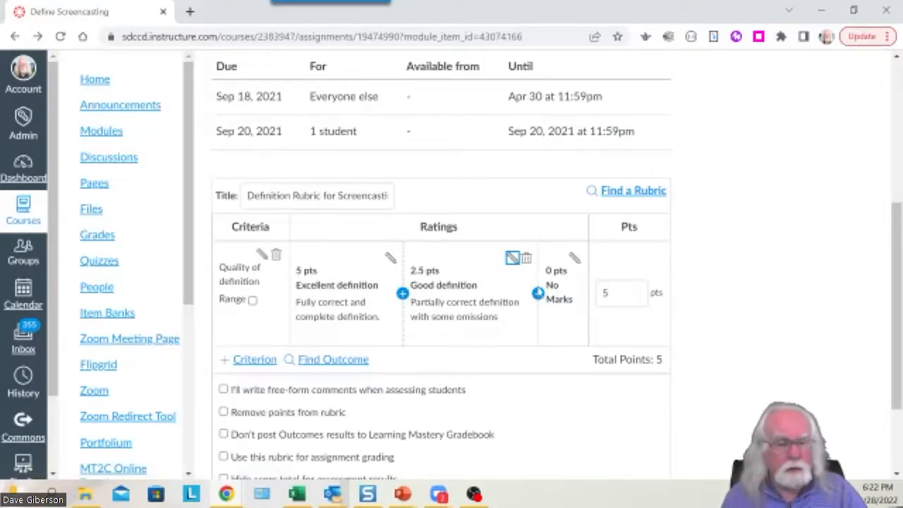
Give the 0-point rating the description 'Unacceptable definition'.
left_click(575, 259)
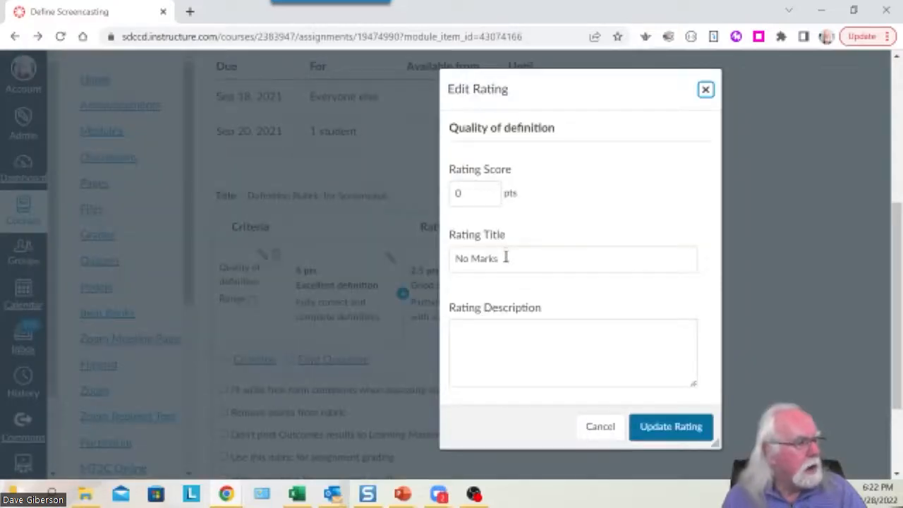
left_click_drag(506, 258, 455, 258)
type("Una")
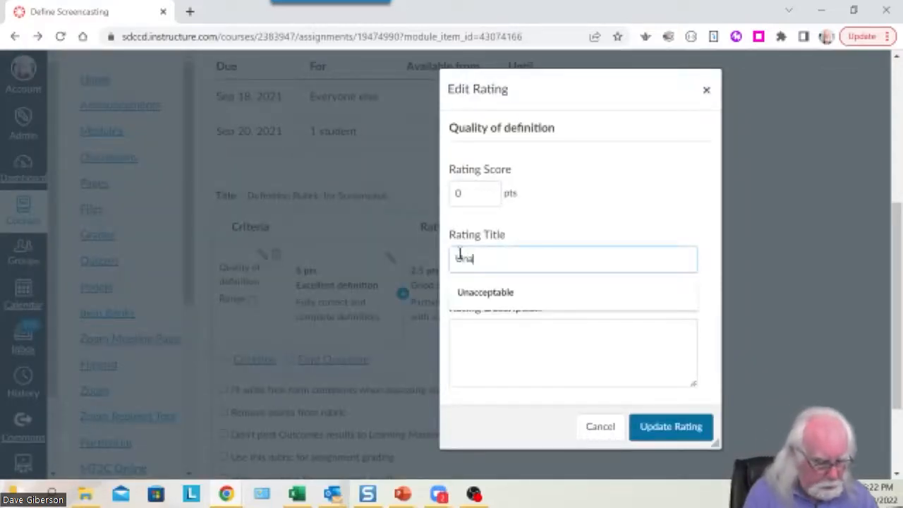
type("CCEPTAB")
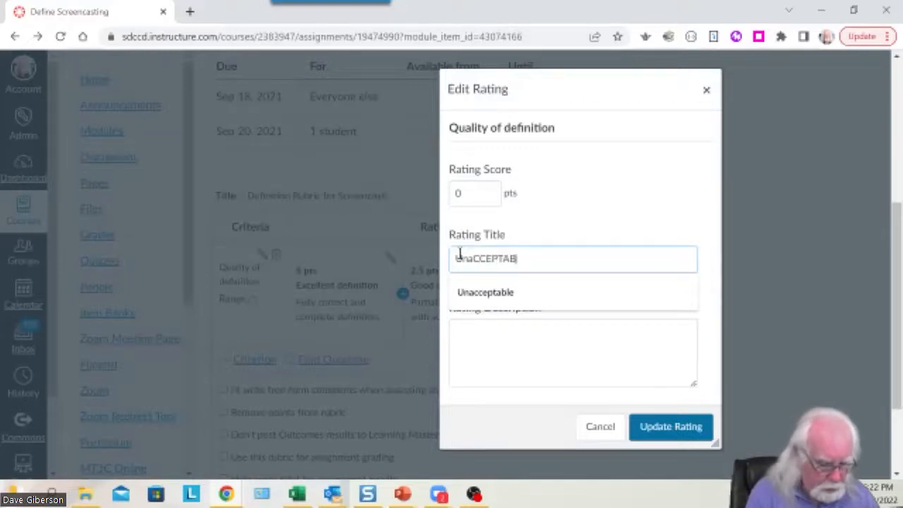
type("LE DEFINITION")
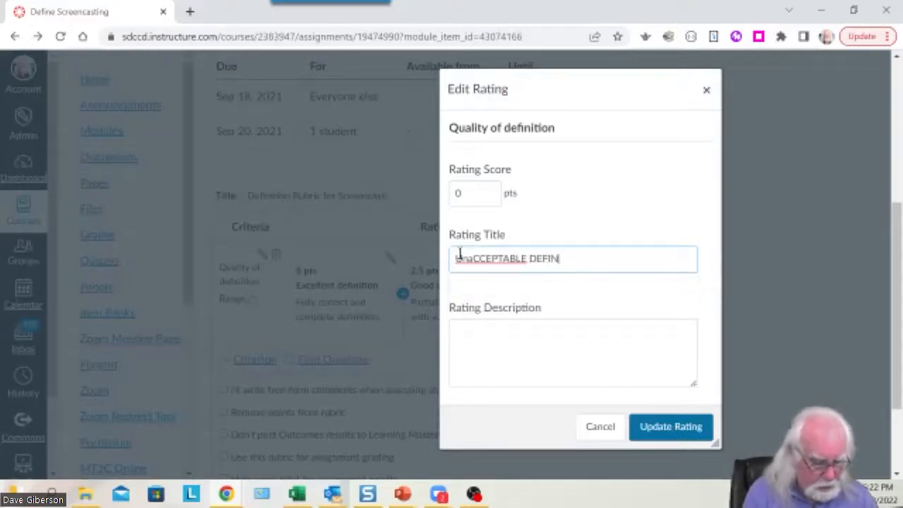
key("BackSpace")
key("BackSpace")
key("BackSpace")
key("BackSpace")
key("BackSpace")
key("BackSpace")
key("BackSpace")
key("BackSpace")
key("BackSpace")
key("BackSpace")
key("BackSpace")
key("BackSpace")
key("BackSpace")
key("BackSpace")
key("BackSpace")
key("BackSpace")
key("BackSpace")
key("BackSpace")
key("BackSpace")
key("BackSpace")
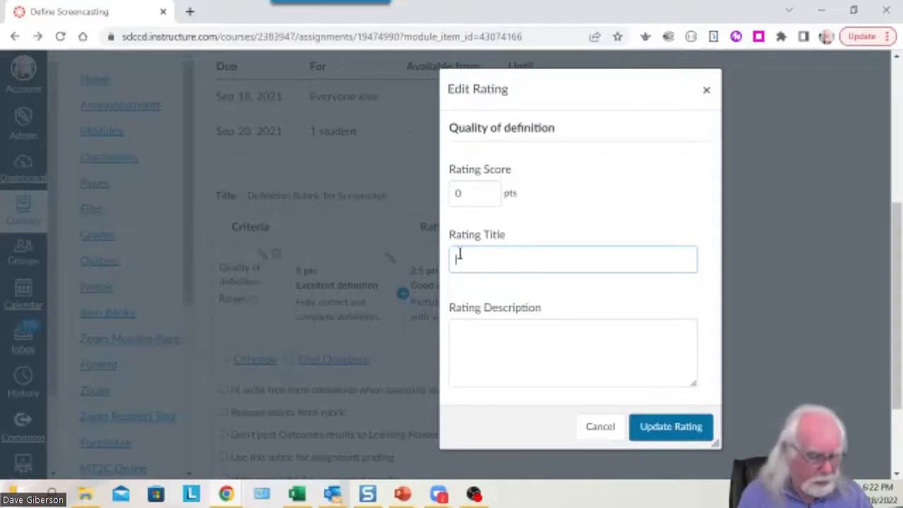
type("uN")
key("BackSpace")
key("BackSpace")
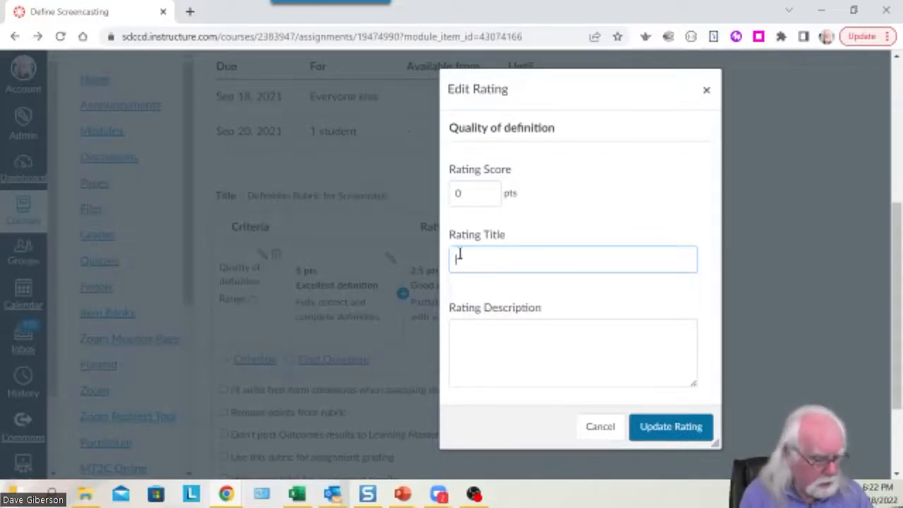
key("Tab")
type("uNAC")
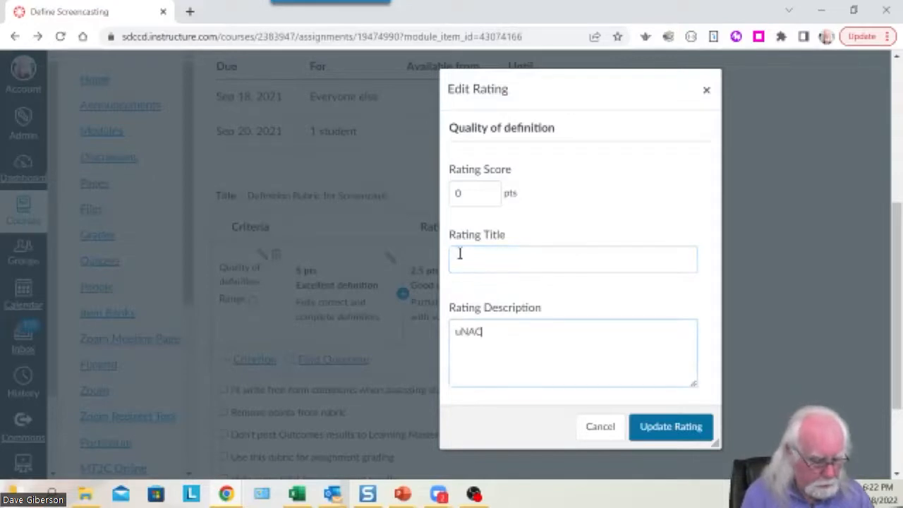
type("CEPTABLE")
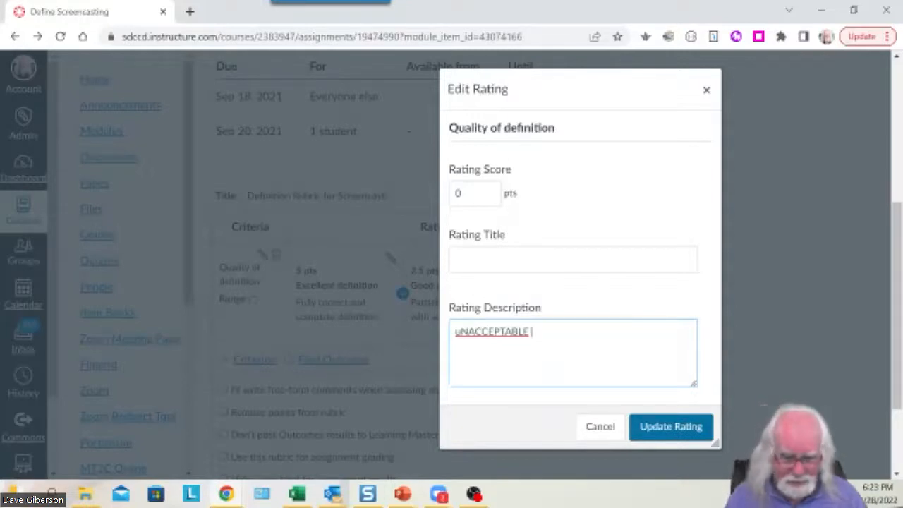
key("BackSpace")
key("BackSpace")
key("BackSpace")
key("BackSpace")
key("BackSpace")
key("BackSpace")
key("BackSpace")
key("BackSpace")
key("BackSpace")
key("BackSpace")
key("BackSpace")
key("BackSpace")
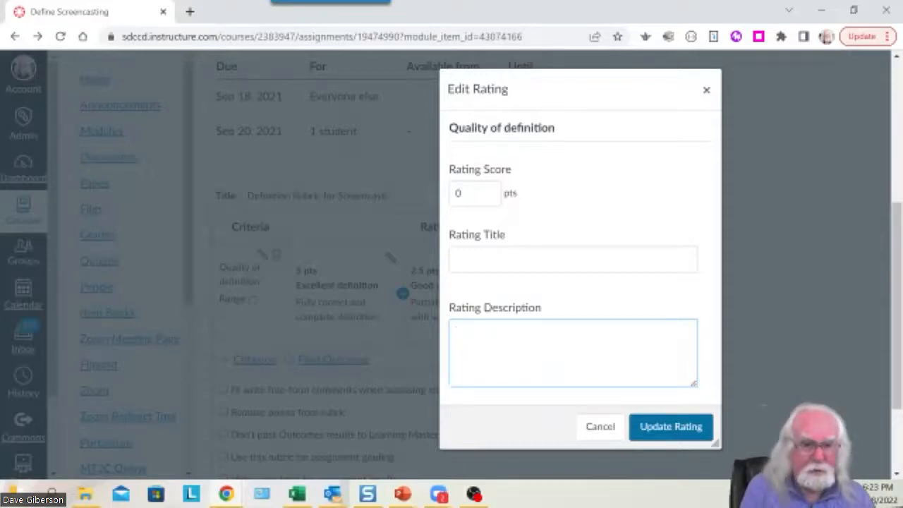
type("Unacceptable definition")
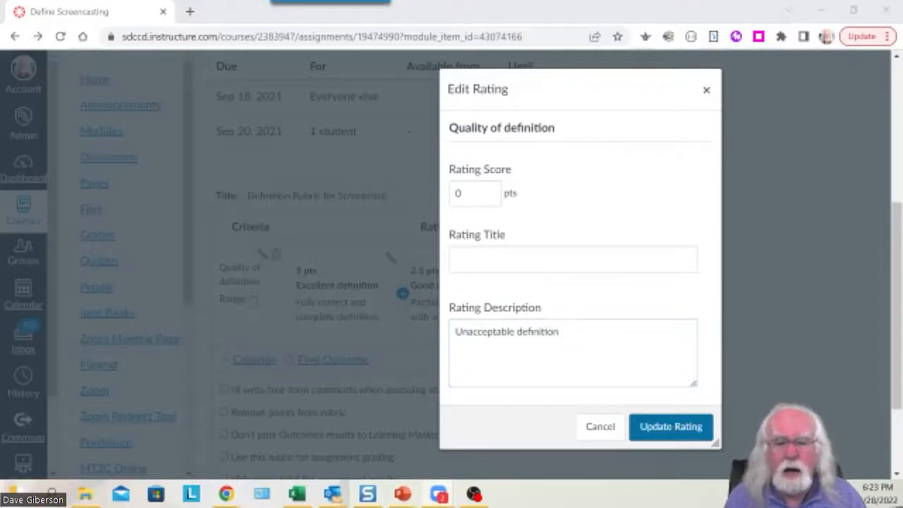
Restore the rating title 'No Marks' and save the 0-point rating.
left_click(486, 260)
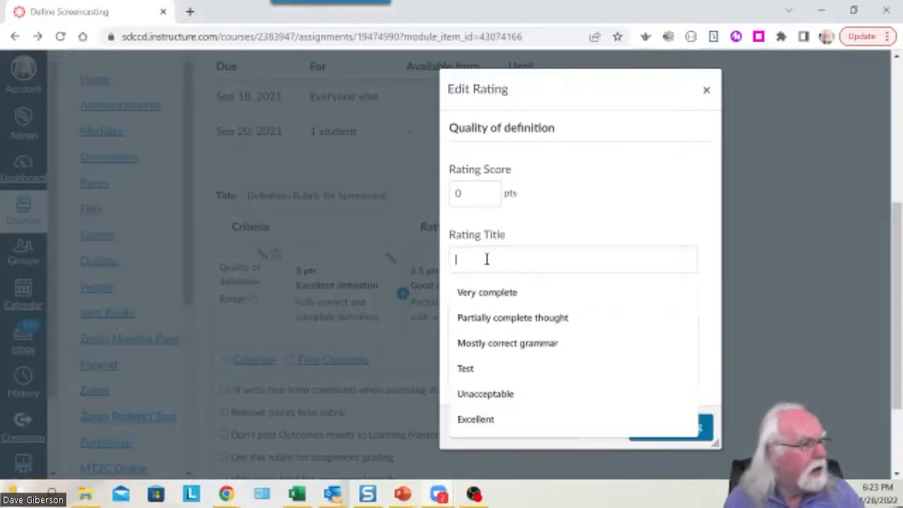
type("No Marks")
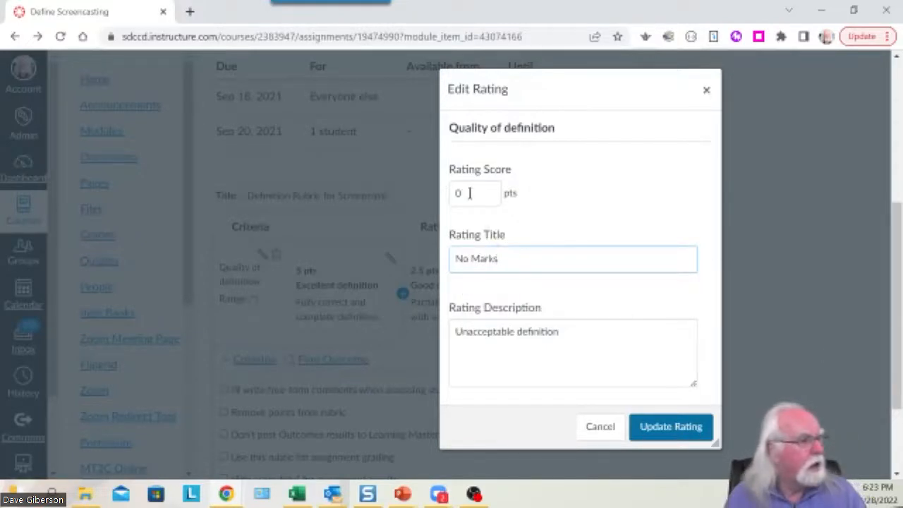
left_click(683, 429)
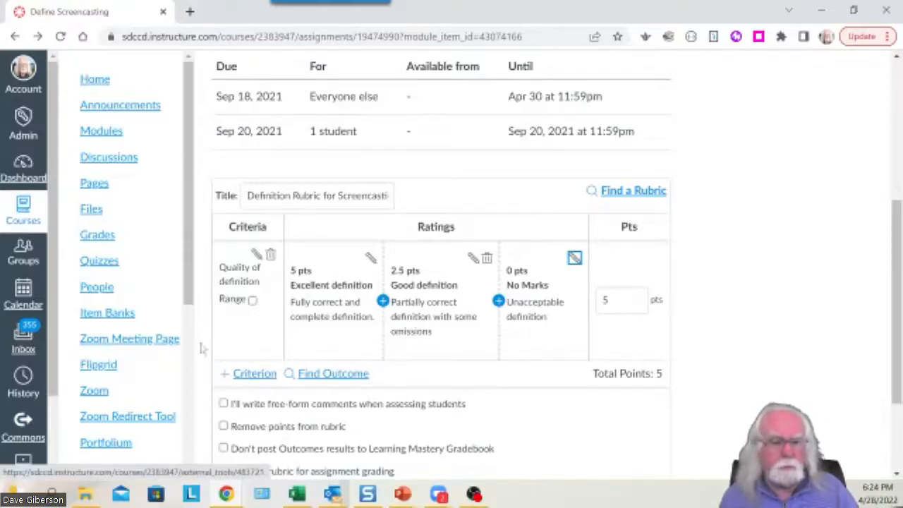
Open the + Criterion menu with its New Criterion and Duplicate choices.
left_click(256, 375)
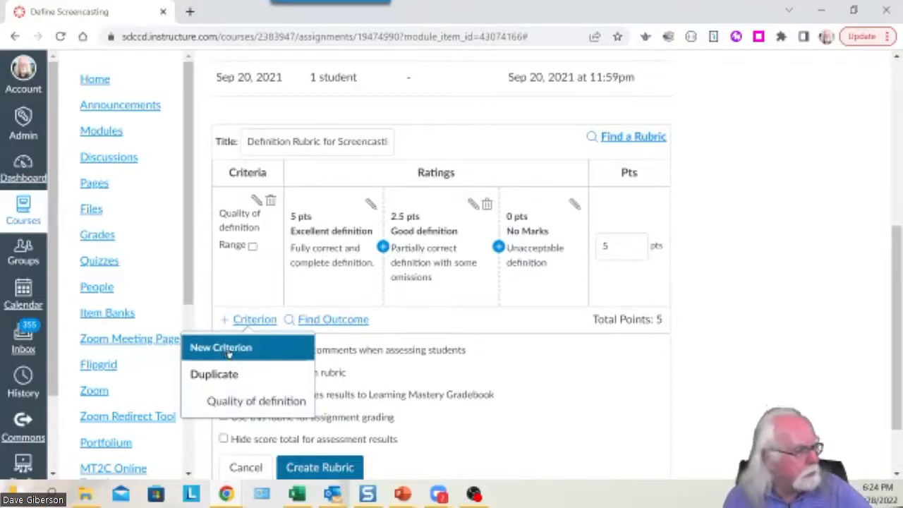
Create a new 5-point criterion described 'Instructional Applications', bringing the rubric to 10 points.
left_click(233, 350)
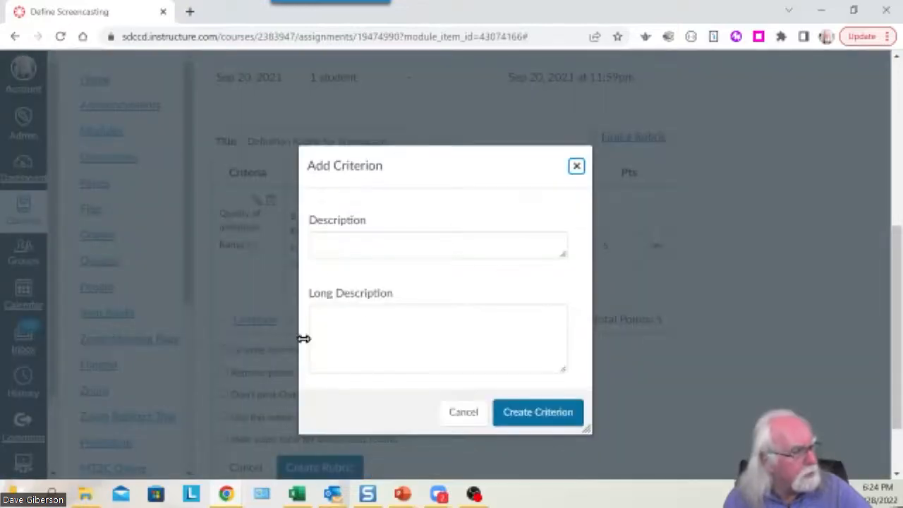
left_click(339, 244)
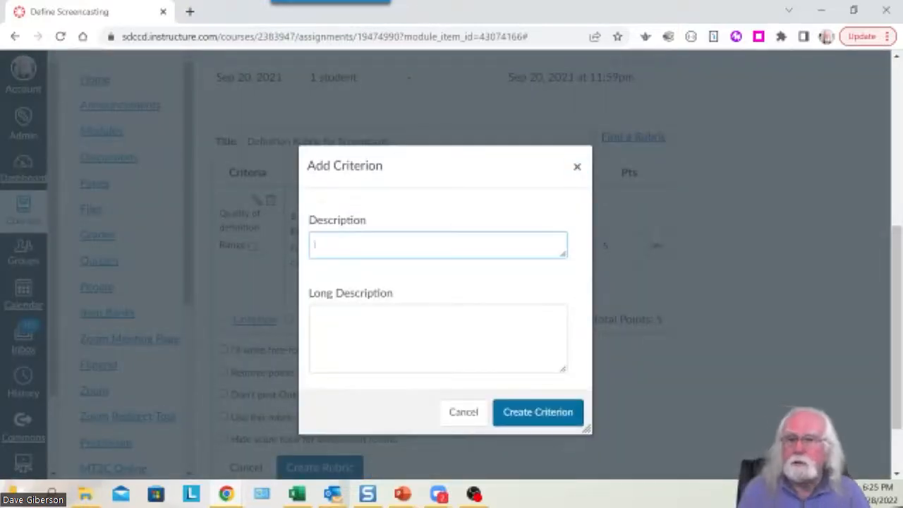
type("Ins")
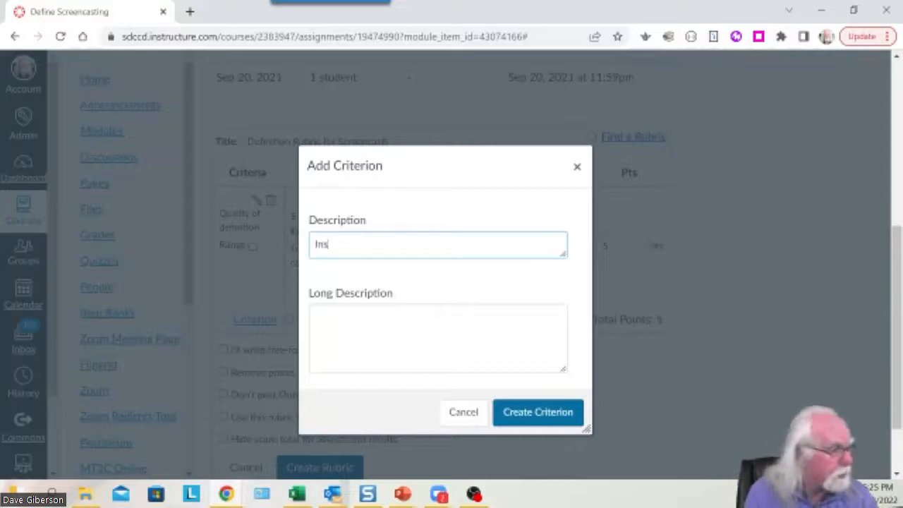
type("tructional")
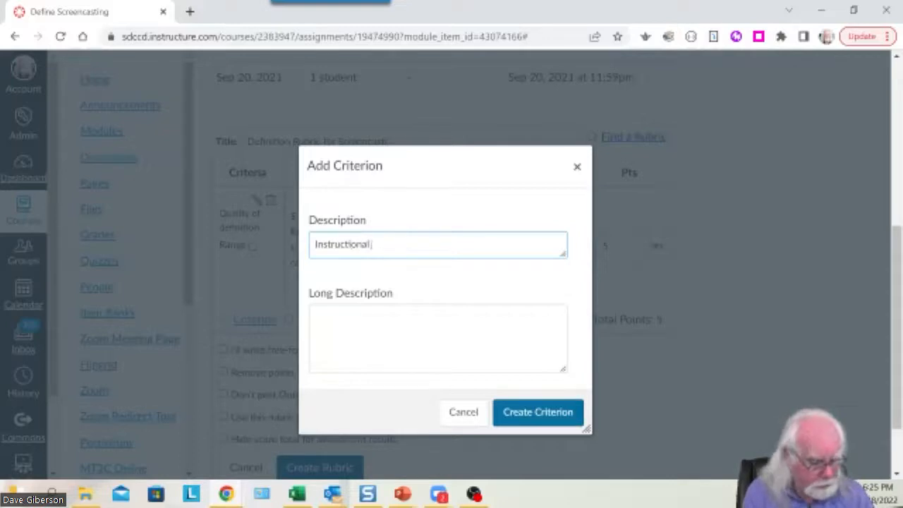
type(" Applications")
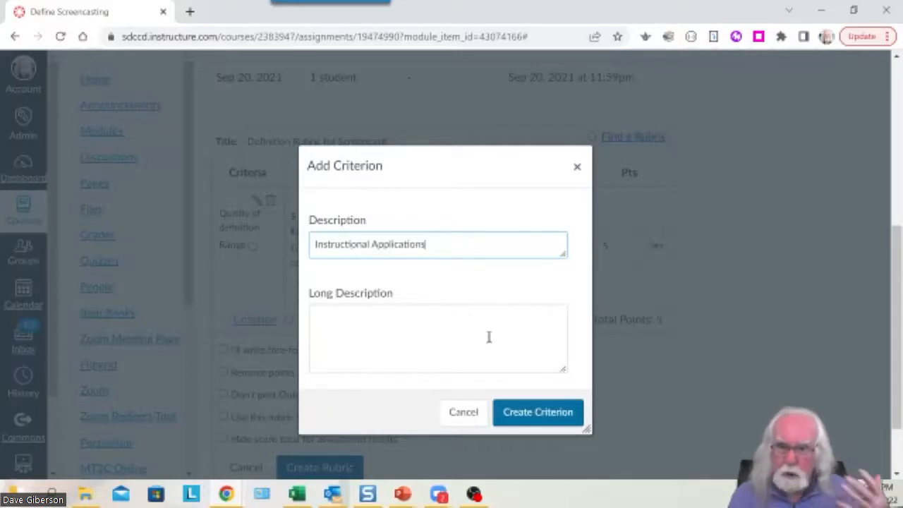
left_click(535, 416)
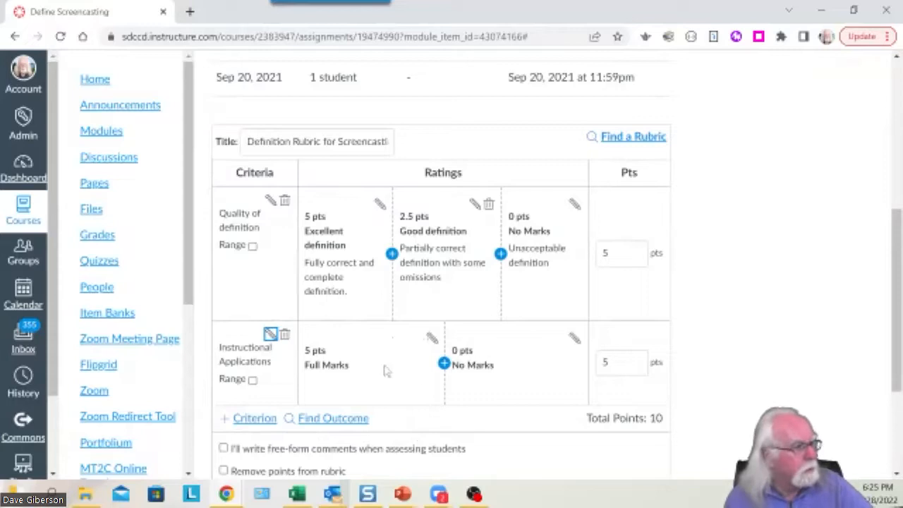
Change the Instructional Applications Full Marks rating to 3 pts 'Excellent', described 'Three correct applications'.
left_click(432, 341)
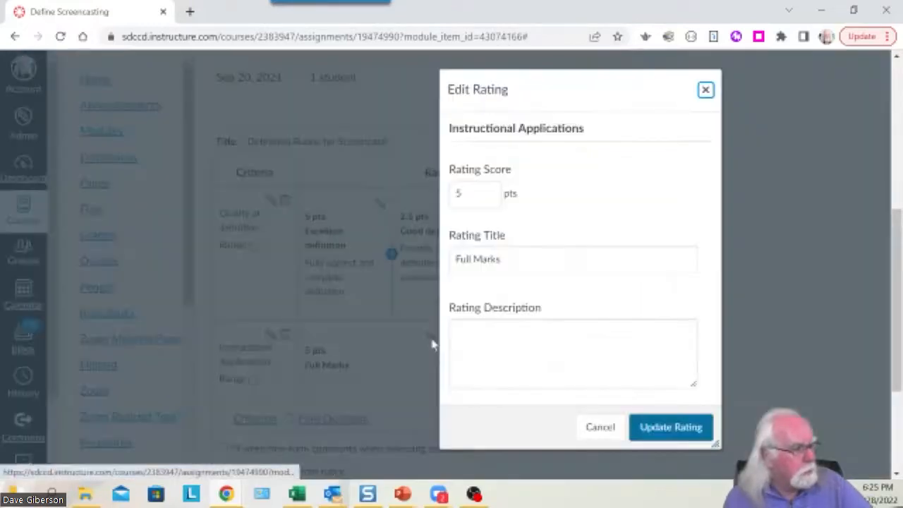
left_click(460, 196)
double_click(460, 195)
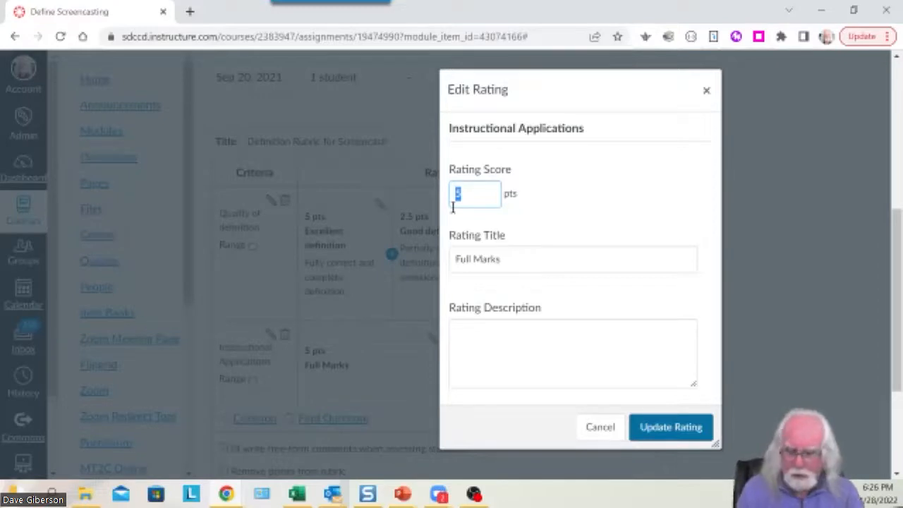
type("3")
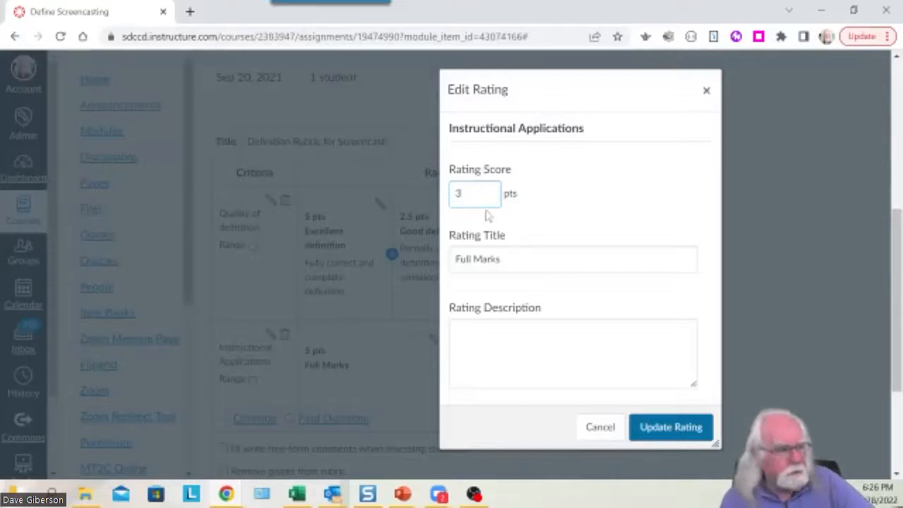
left_click(501, 259)
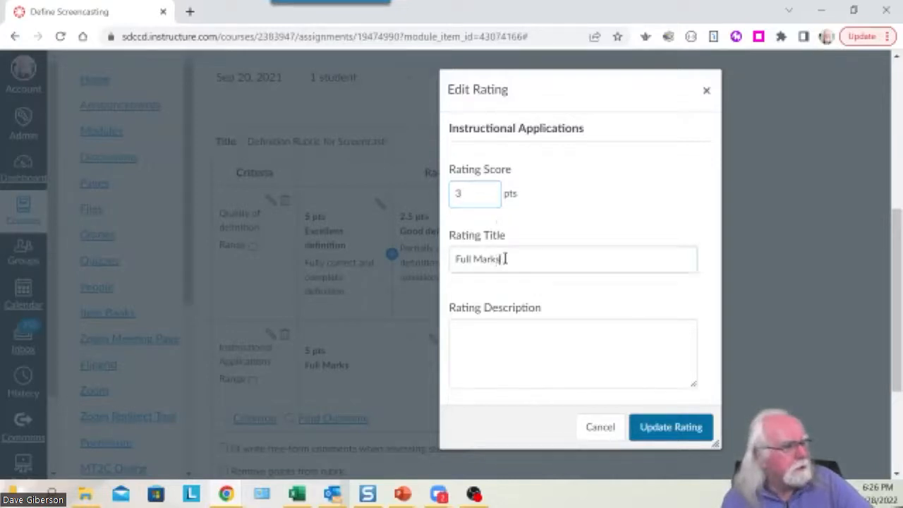
left_click_drag(497, 259, 441, 262)
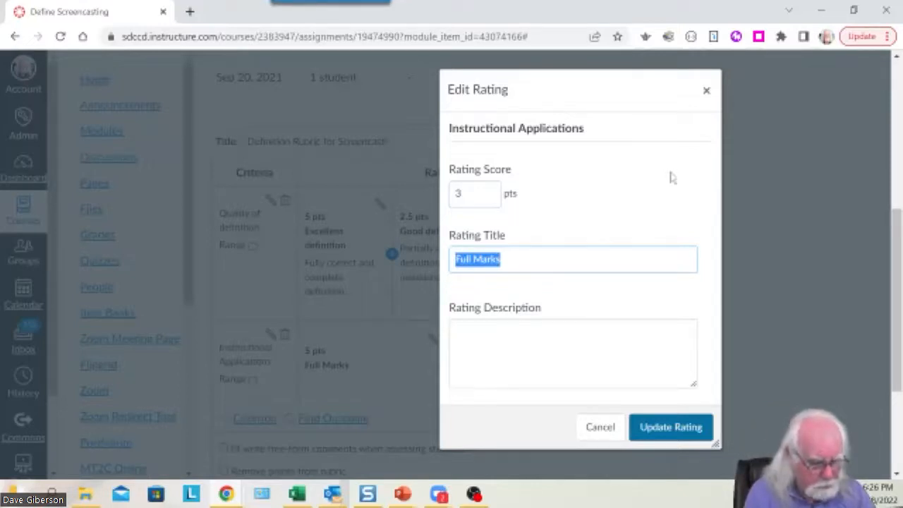
type("Excellen")
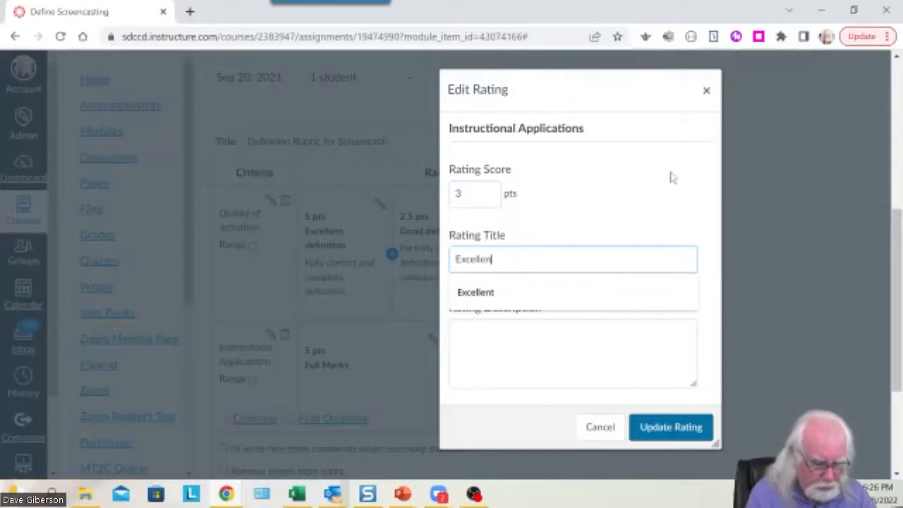
type("t")
left_click(473, 336)
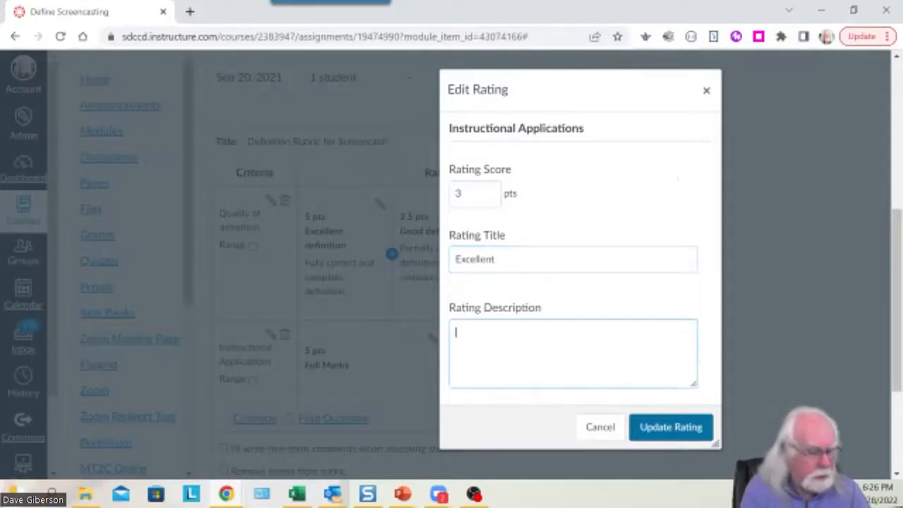
type("THree")
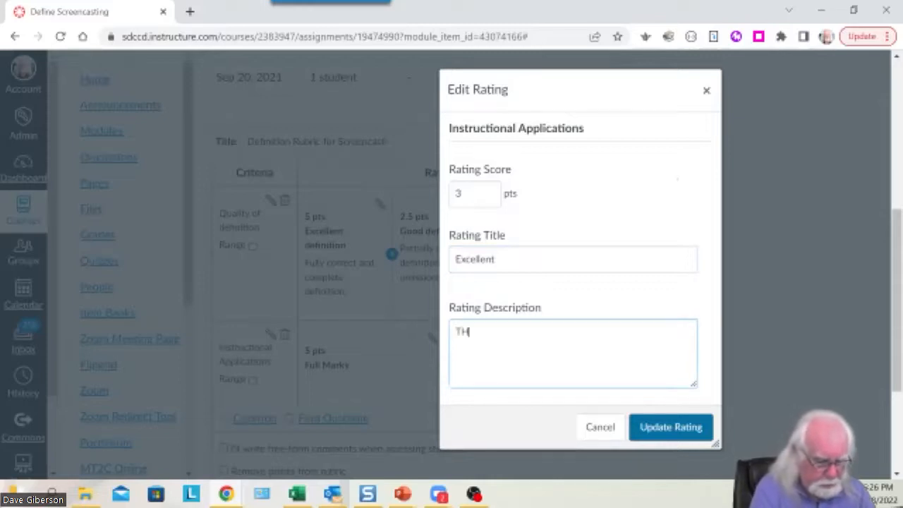
key("BackSpace")
key("BackSpace")
key("BackSpace")
key("BackSpace")
type("hree correct ")
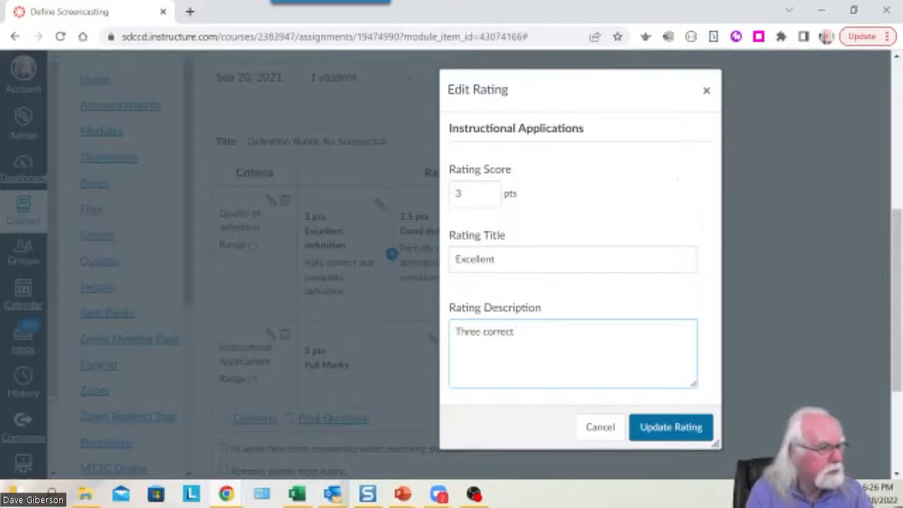
type("applications")
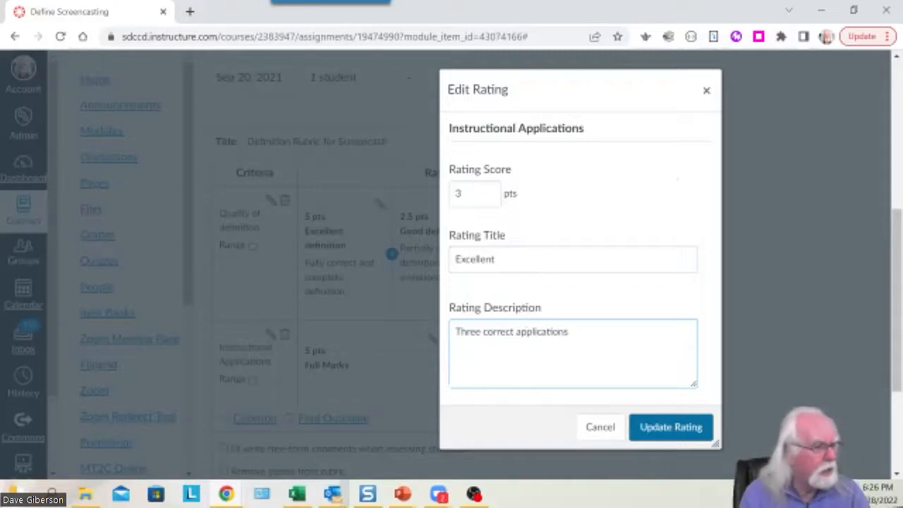
left_click(668, 429)
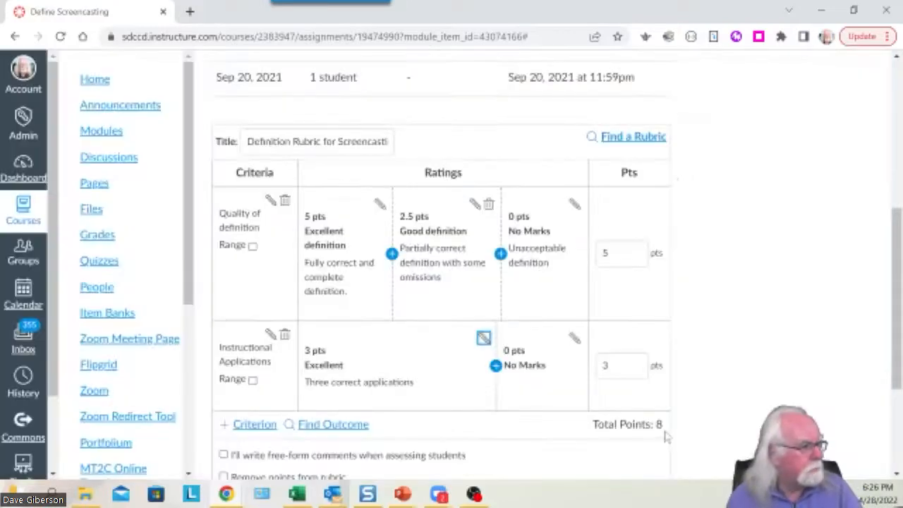
Insert a 2 pts 'Good' rating described '2 correct applications' before No Marks.
left_click(496, 366)
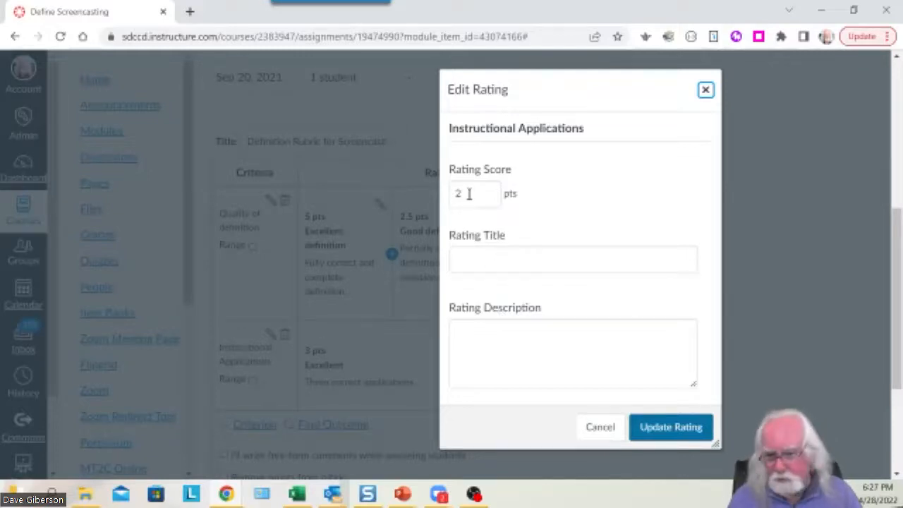
left_click(534, 259)
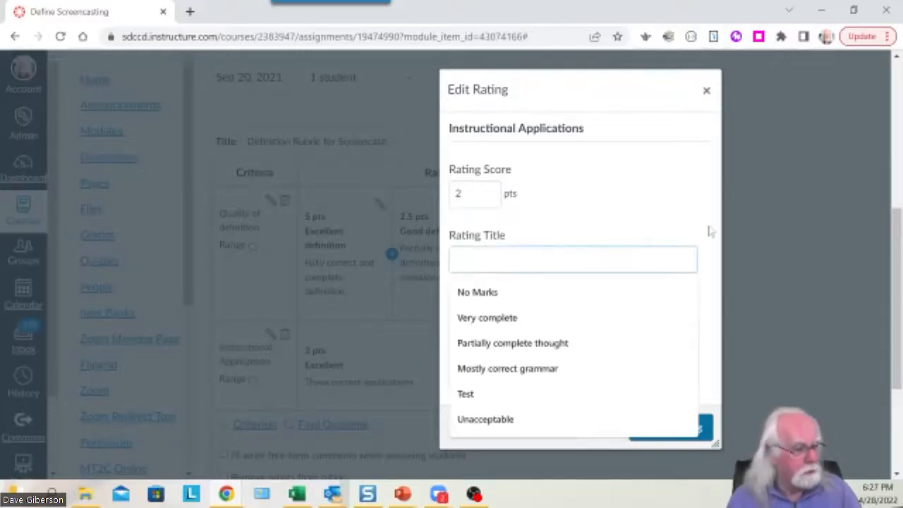
type("Good")
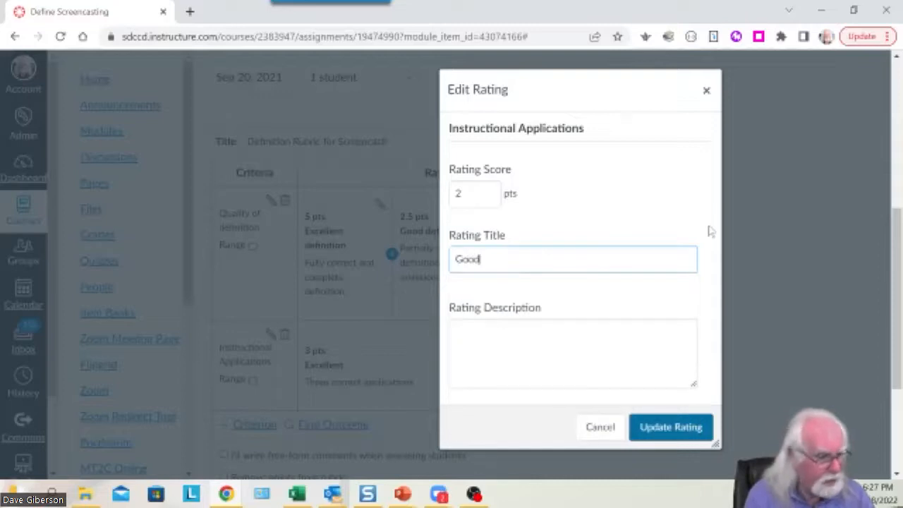
left_click(499, 346)
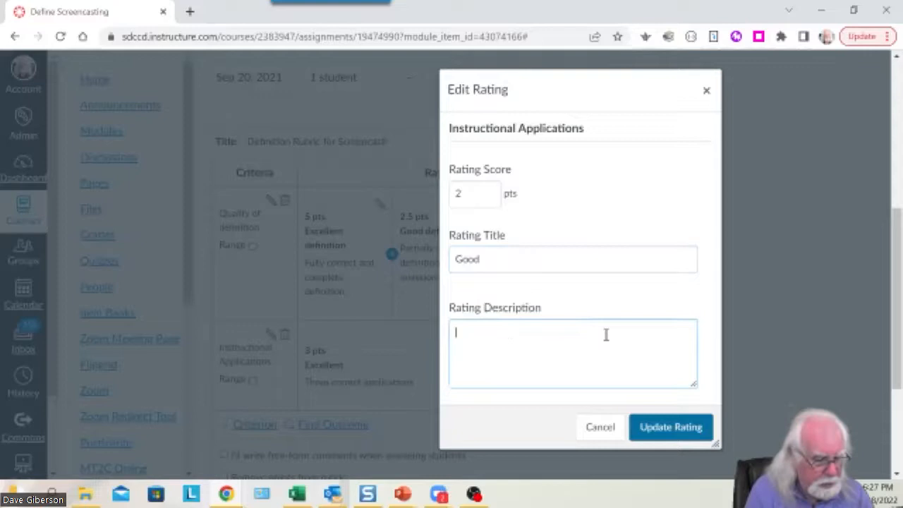
type("2 correct applications")
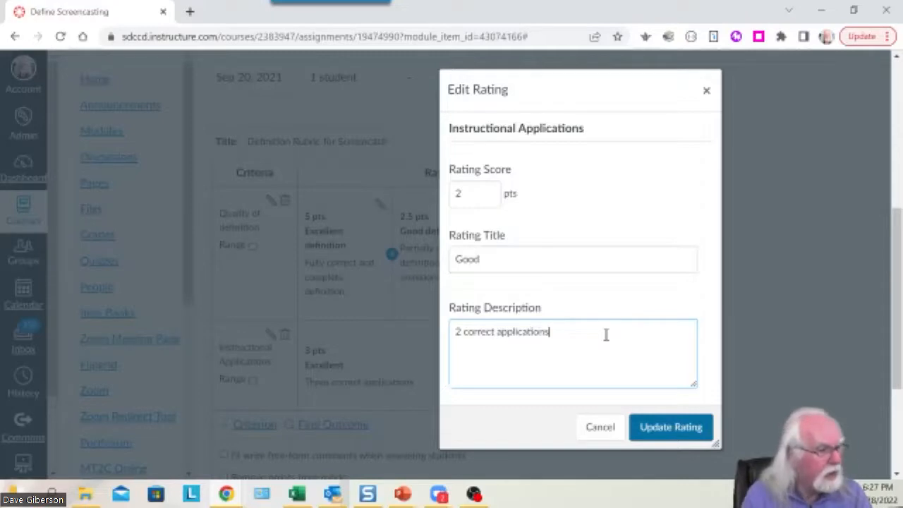
left_click(674, 426)
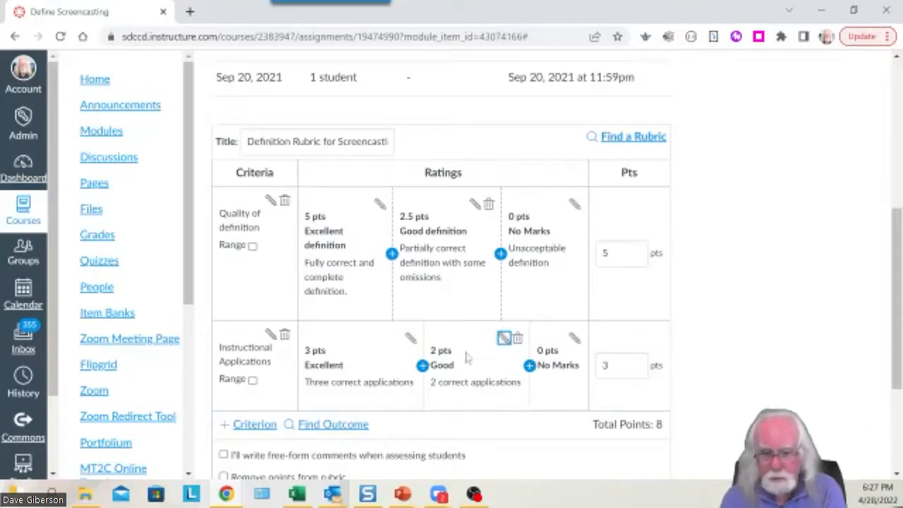
Insert a 1 pt 'Poor' rating described 'One correct application' before No Marks.
left_click(530, 366)
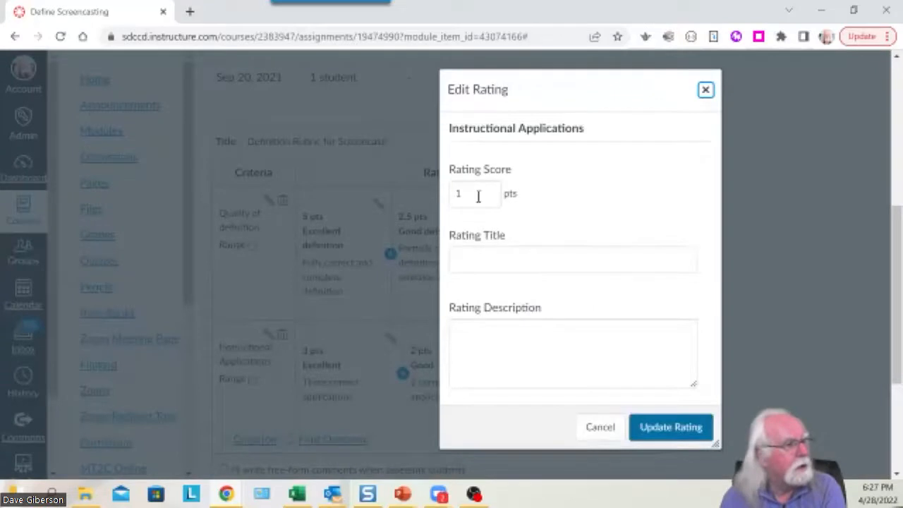
left_click(471, 261)
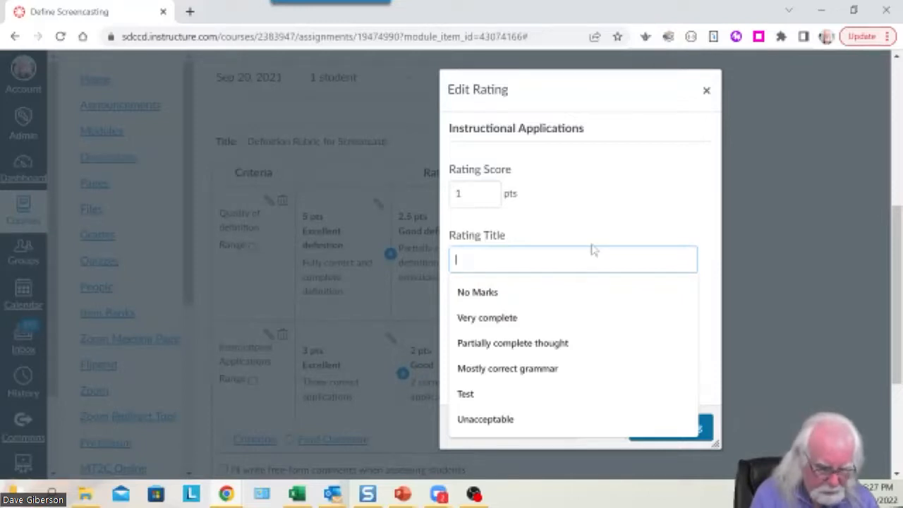
type("Acceptab")
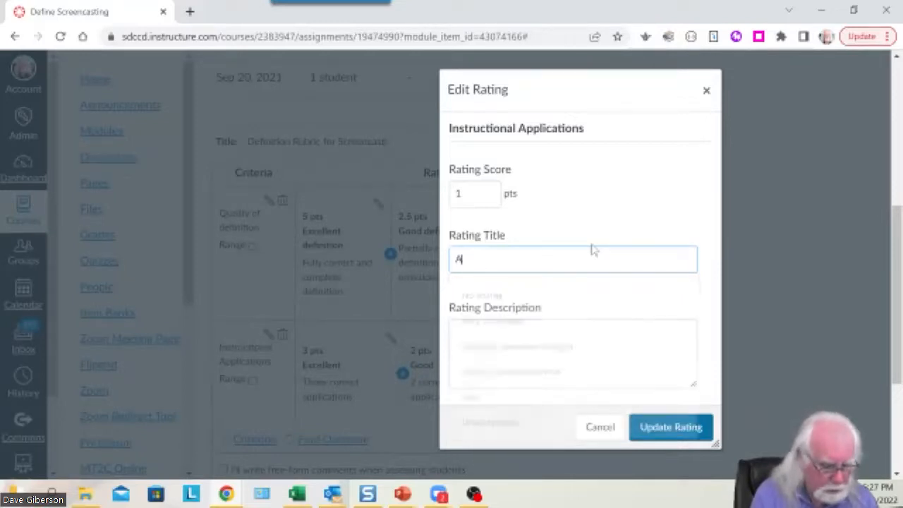
key("BackSpace")
key("BackSpace")
key("BackSpace")
key("BackSpace")
key("BackSpace")
key("BackSpace")
key("BackSpace")
key("BackSpace")
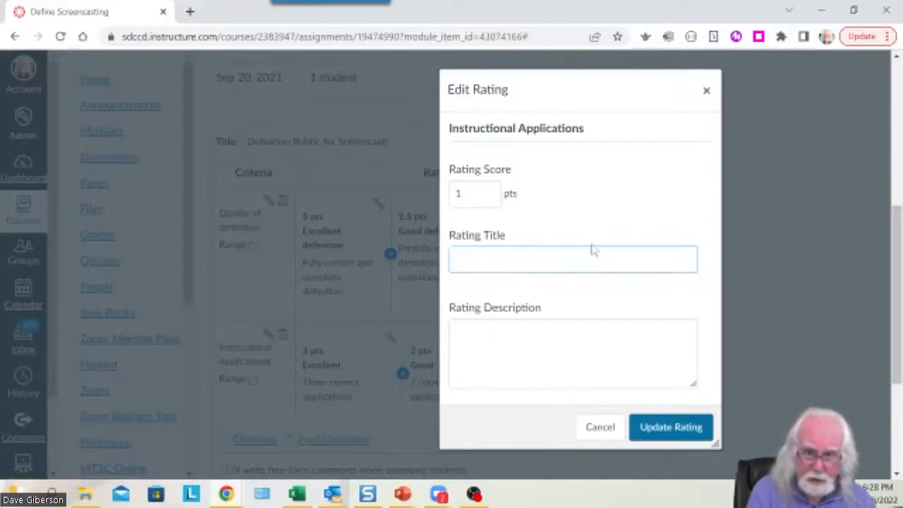
type("Poor")
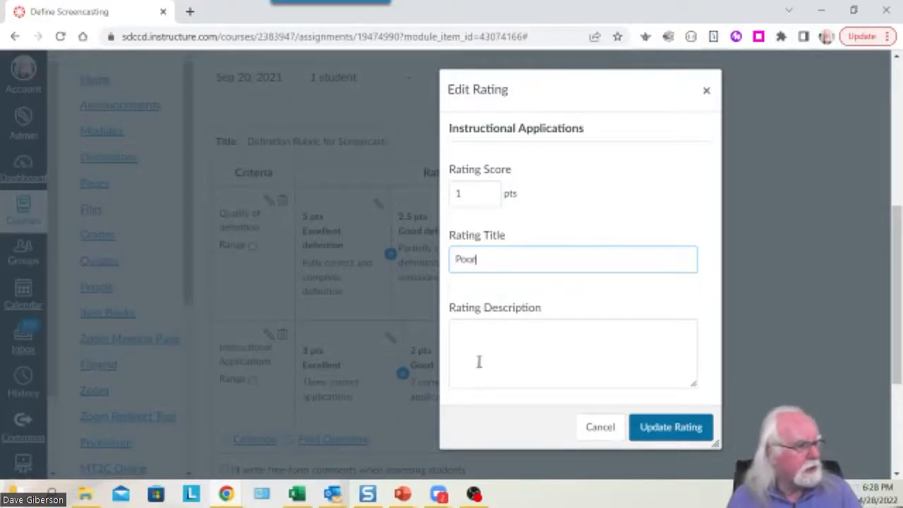
left_click(498, 339)
type("O")
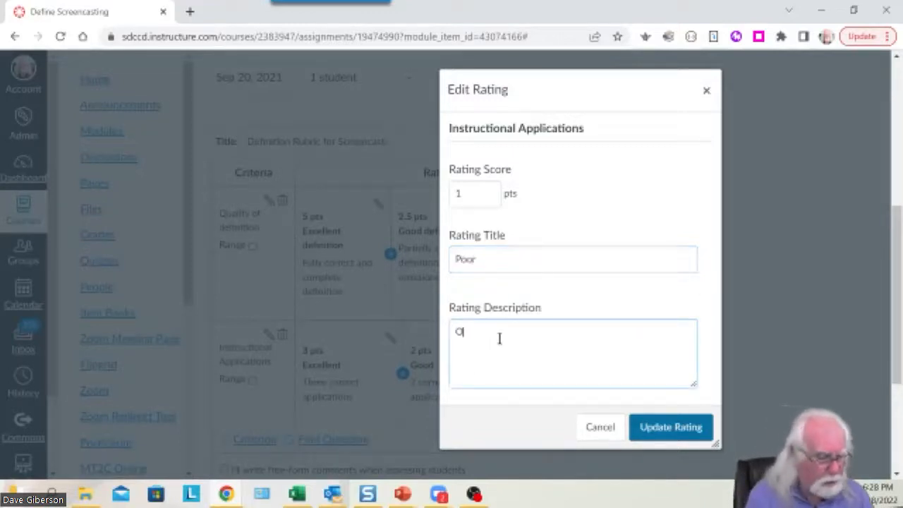
type("ne")
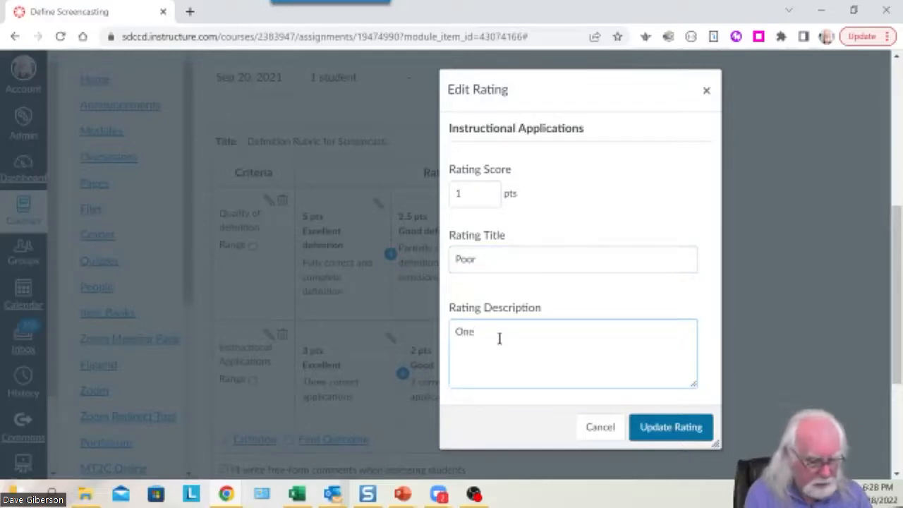
type(" corr")
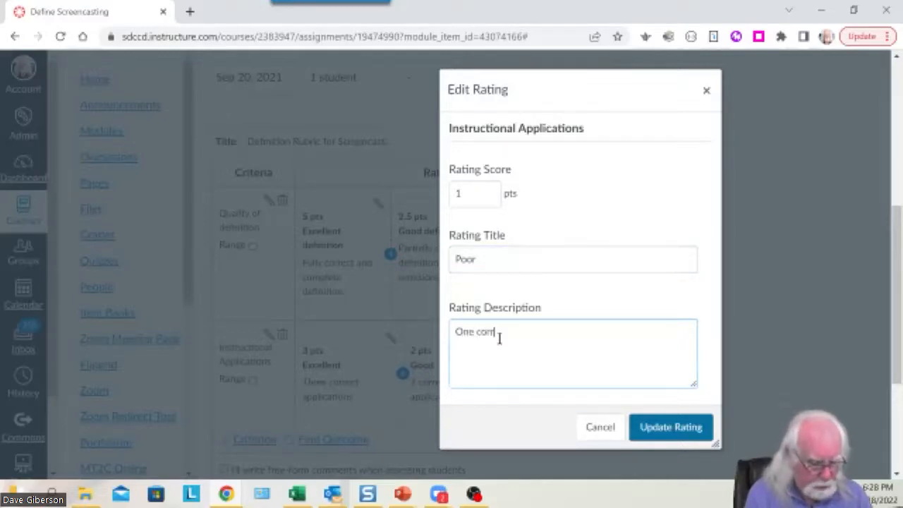
type("ect application")
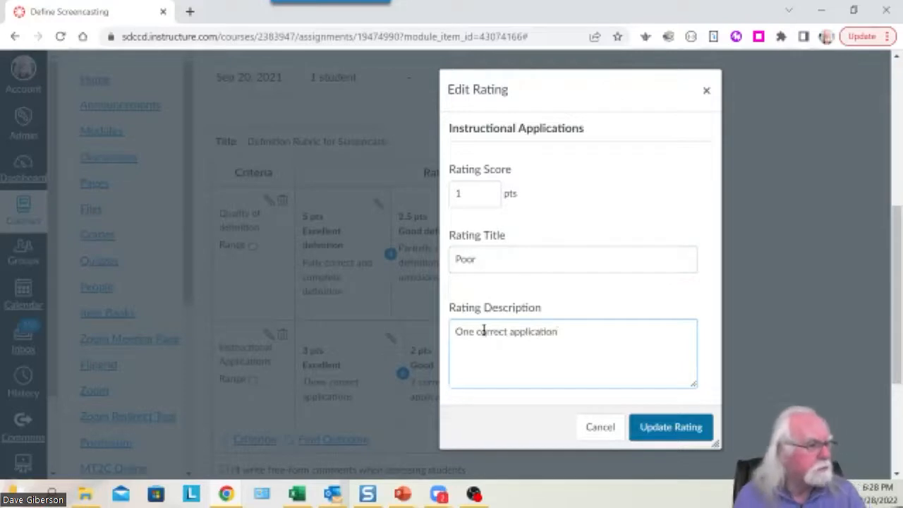
left_click(684, 432)
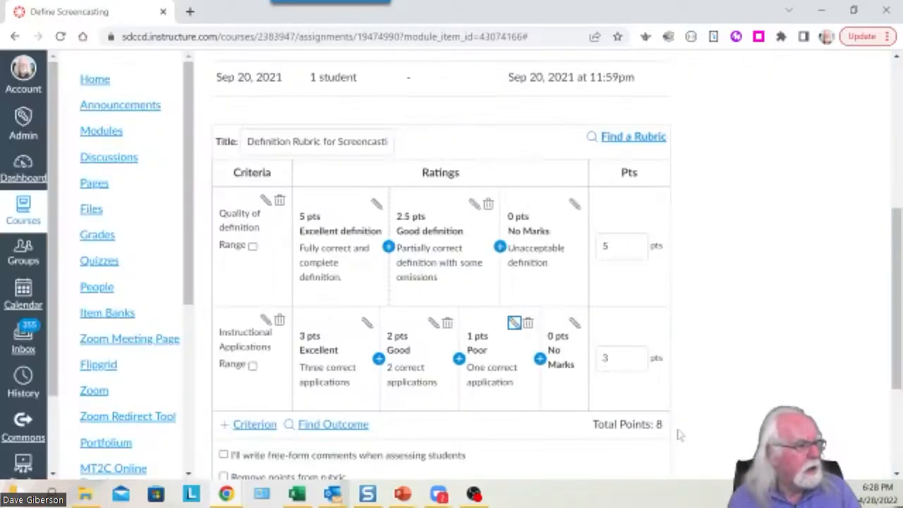
Retitle the 0 pts No Marks rating 'Unacceptable', described 'No correct applications', fixing the spelling.
left_click(574, 324)
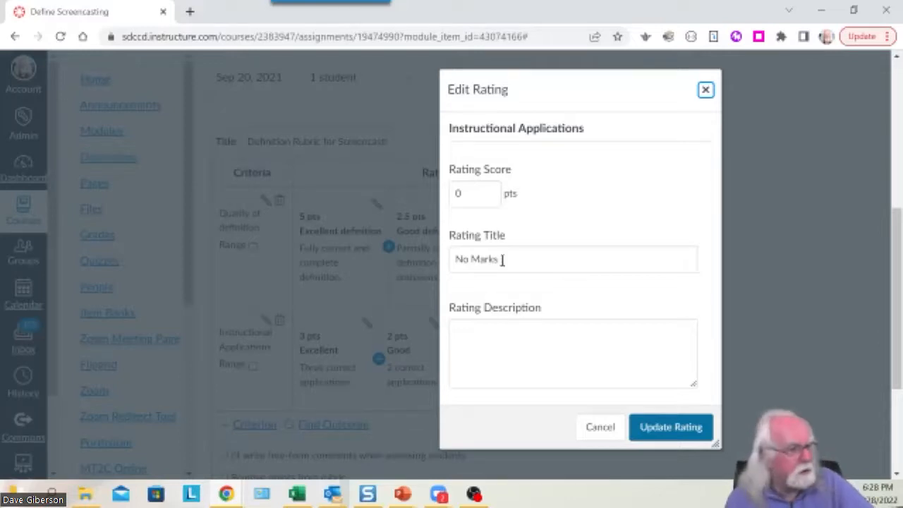
left_click_drag(508, 259, 452, 259)
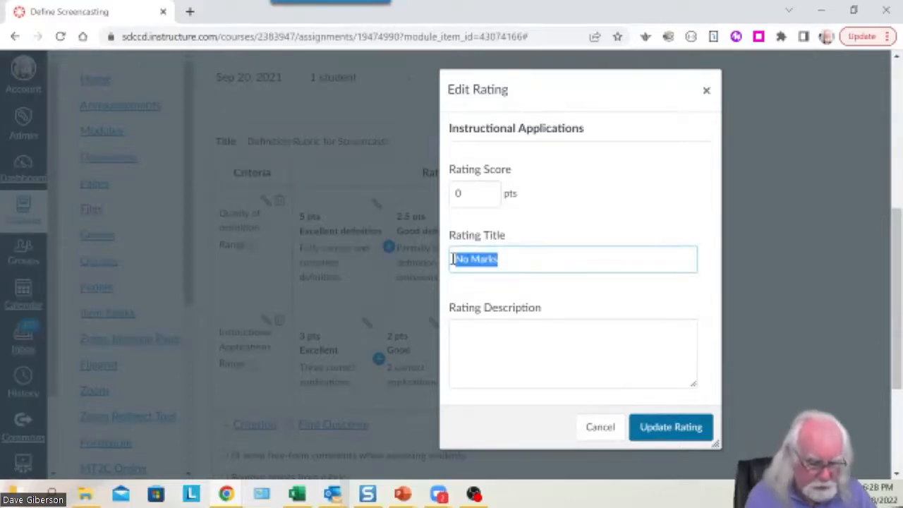
type("Unacceptable")
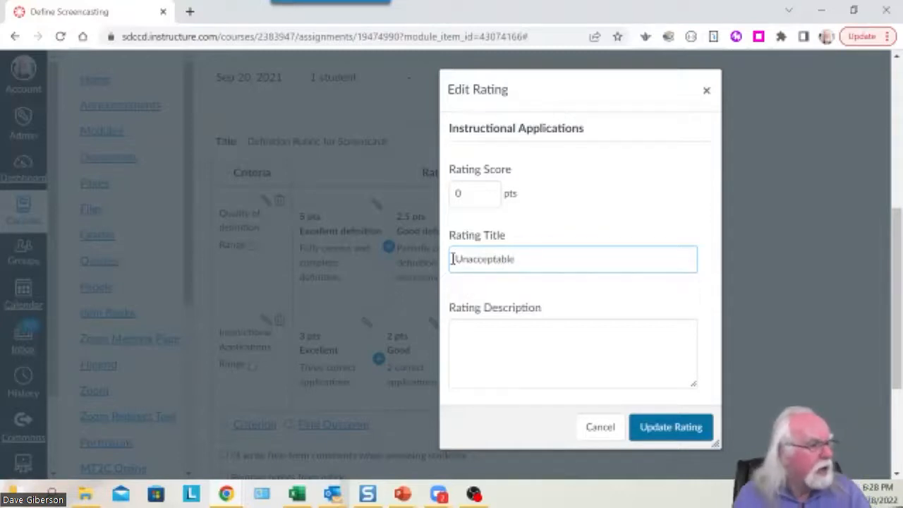
left_click(476, 352)
type("No")
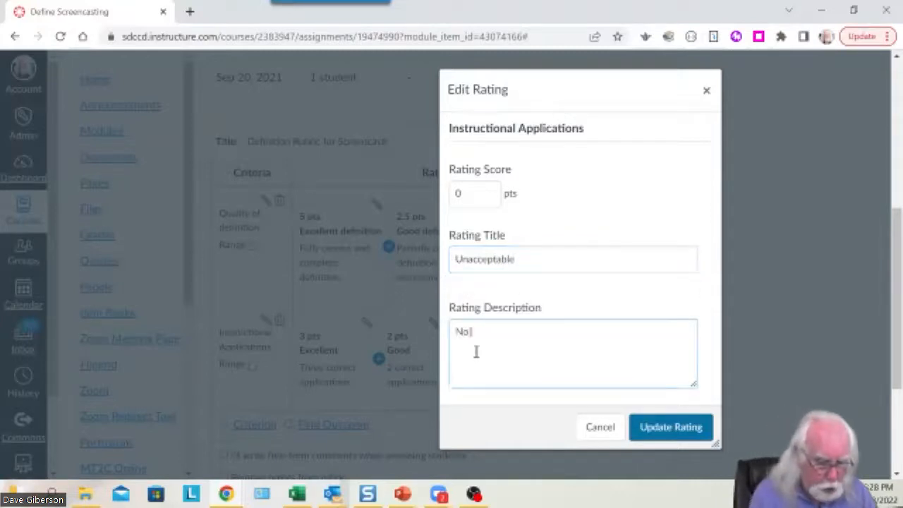
type(" coprrectr")
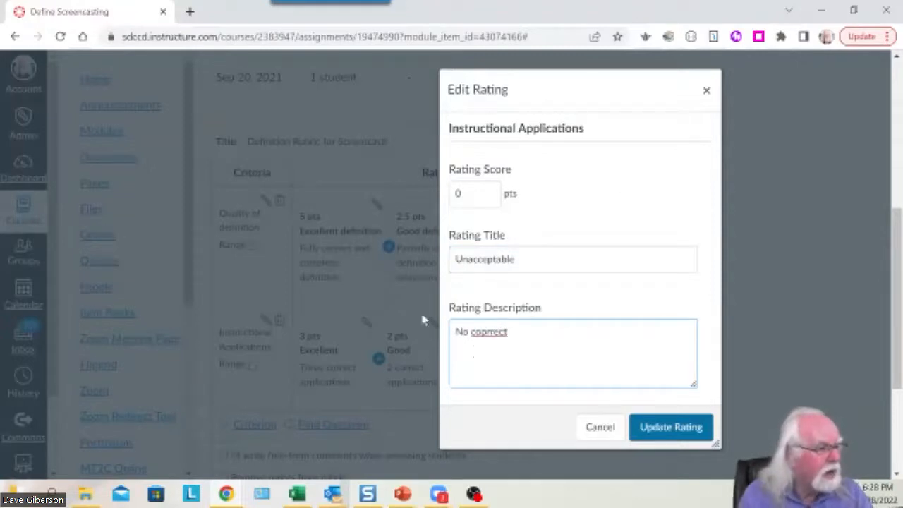
key("BackSpace")
key("BackSpace")
key("BackSpace")
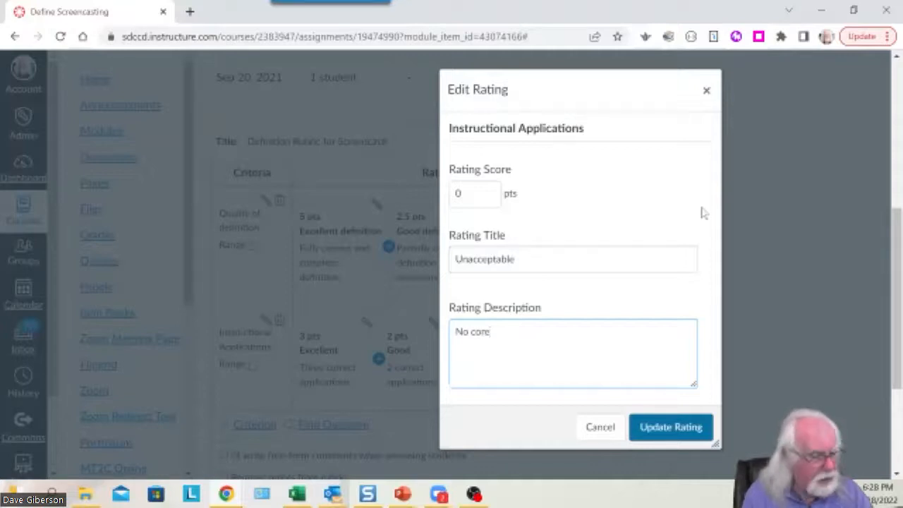
type("rec")
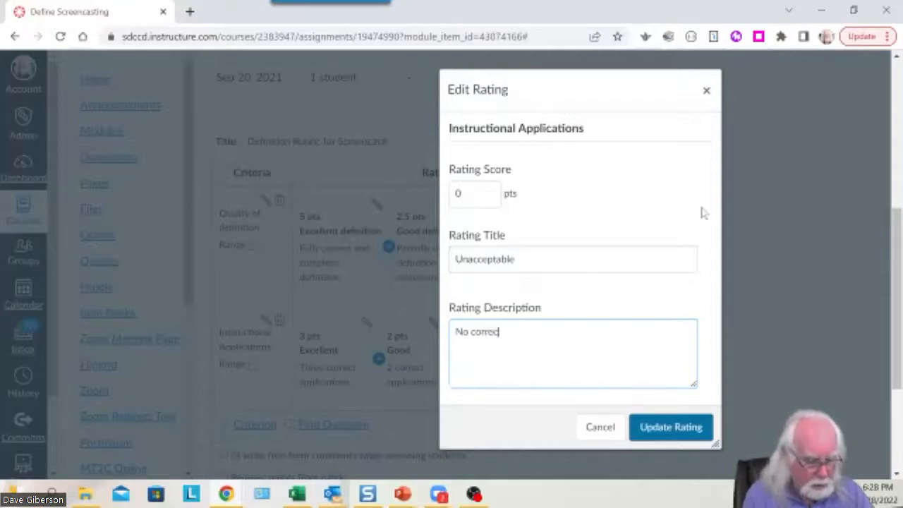
type("t applications")
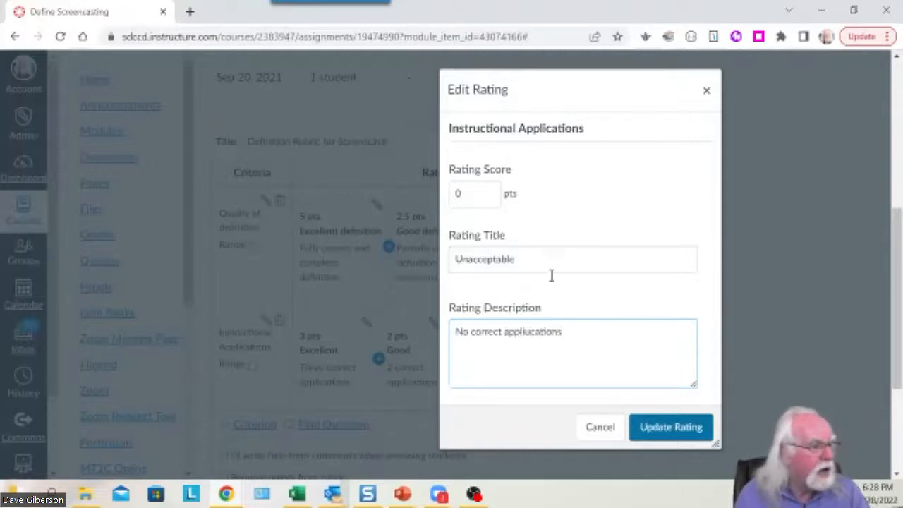
right_click(541, 331)
left_click(593, 95)
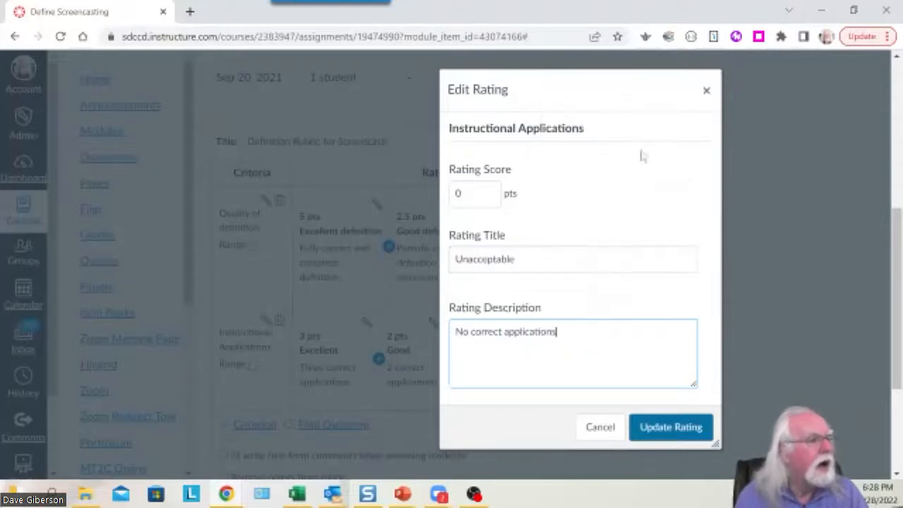
left_click(671, 428)
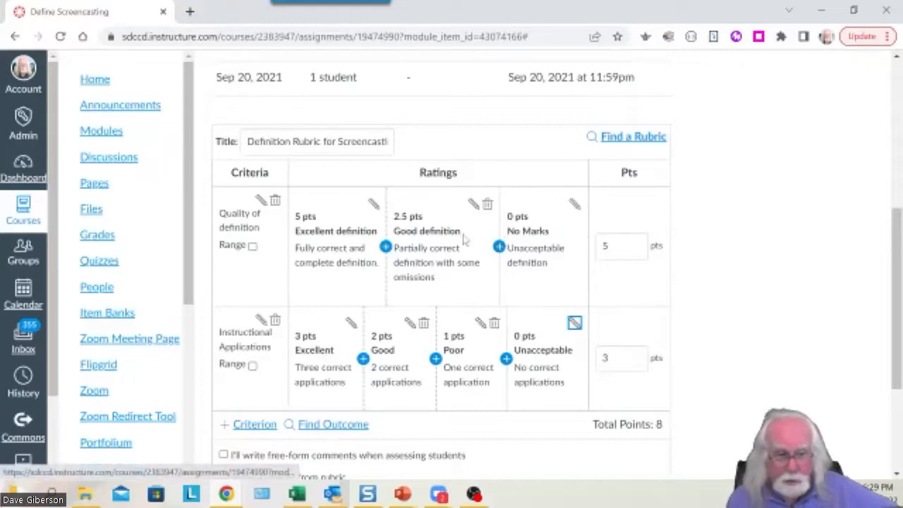
scroll(423, 219, "up", 3)
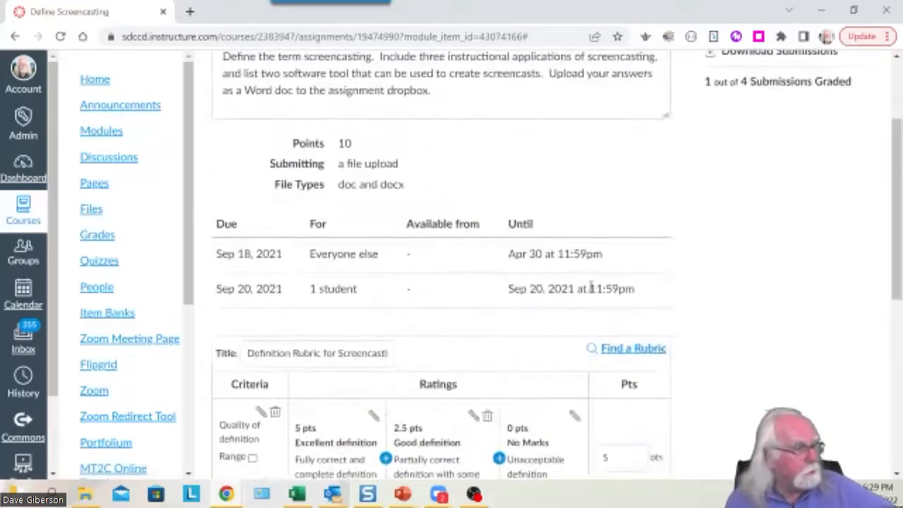
double_click(344, 144)
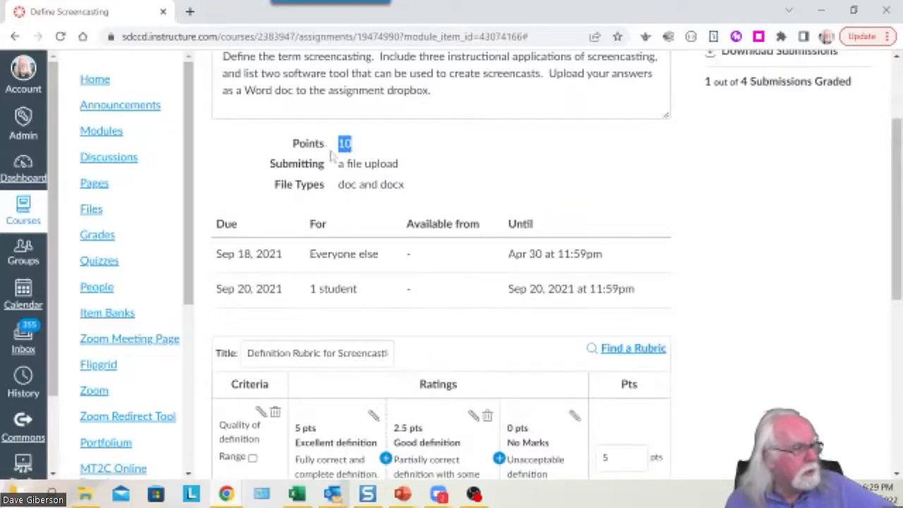
scroll(746, 345, "down", 4)
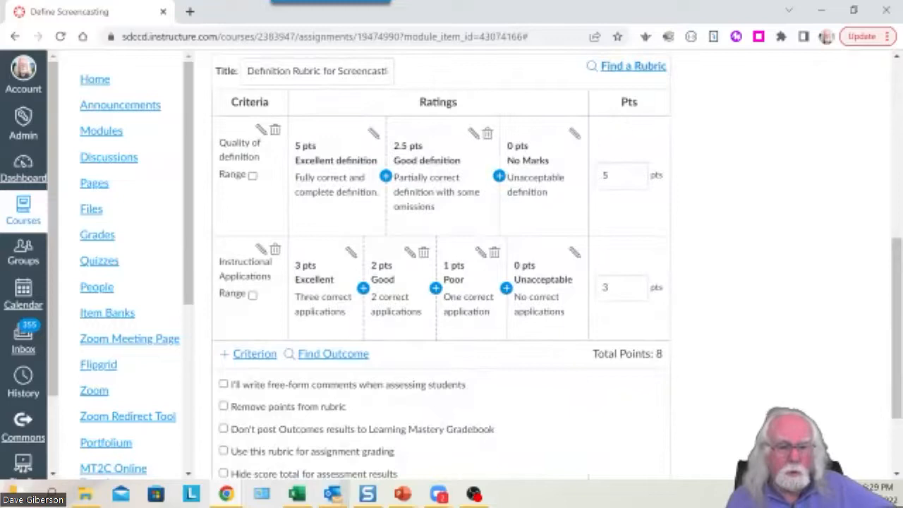
scroll(802, 344, "up", 5)
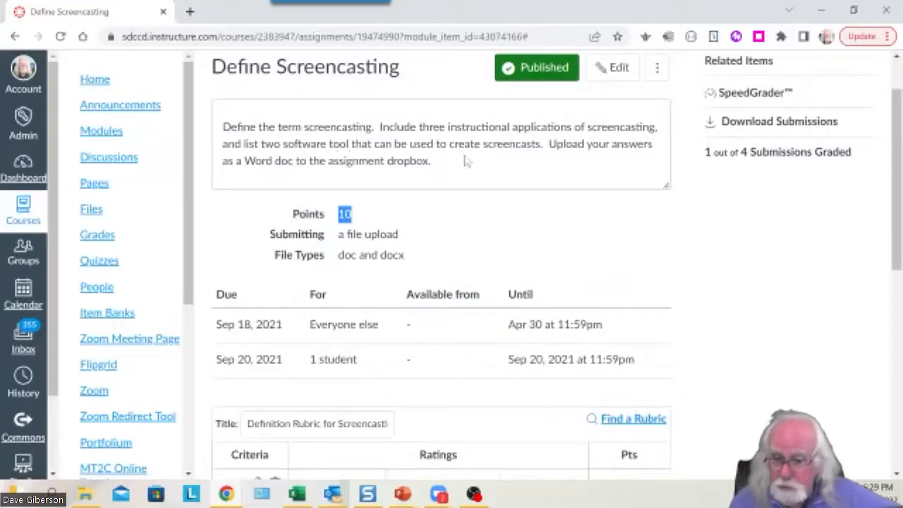
left_click_drag(899, 231, 869, 379)
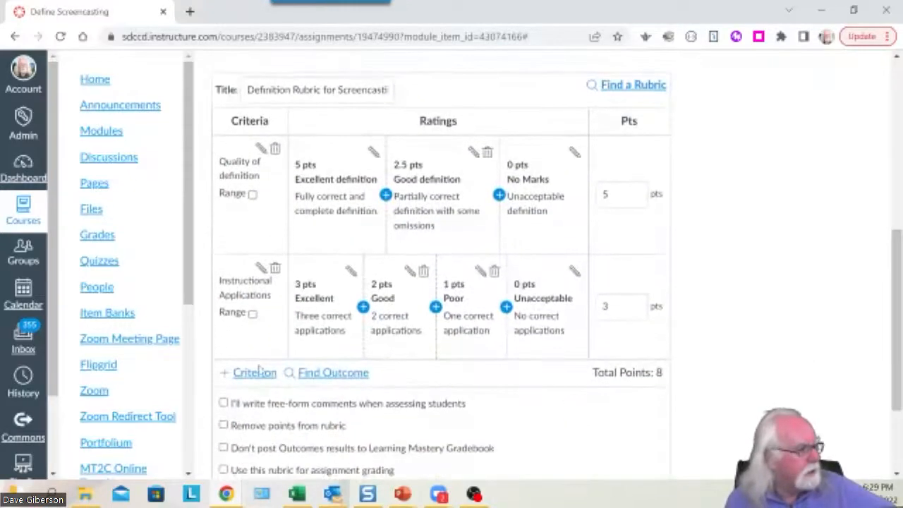
Create a new blank third criterion with the description 'Creation tools'.
left_click(255, 373)
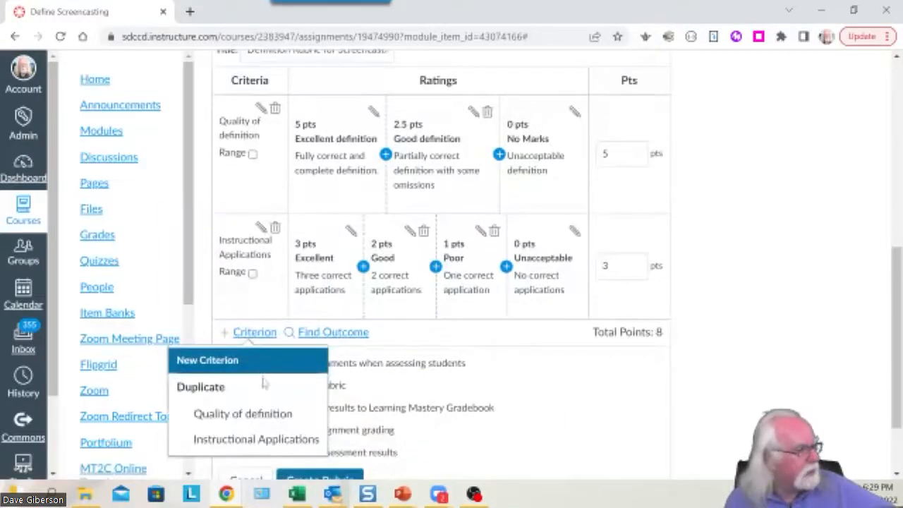
key("Down")
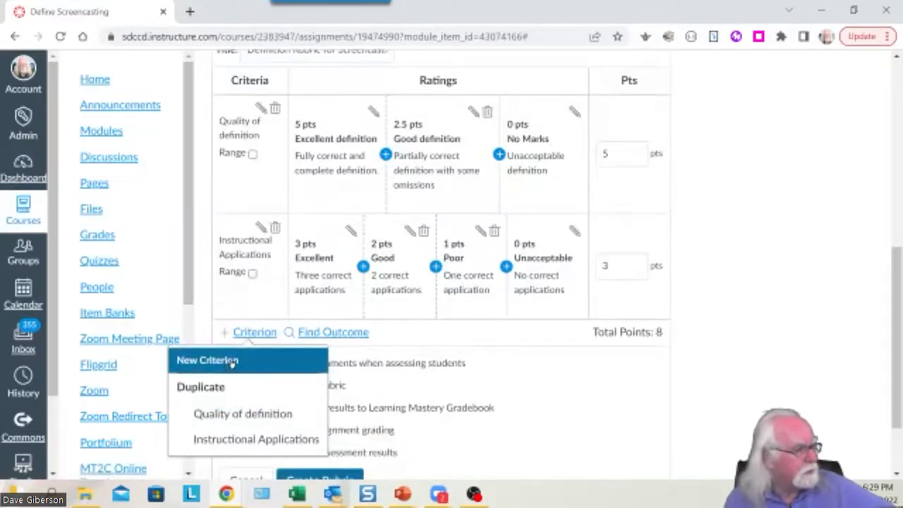
left_click(232, 362)
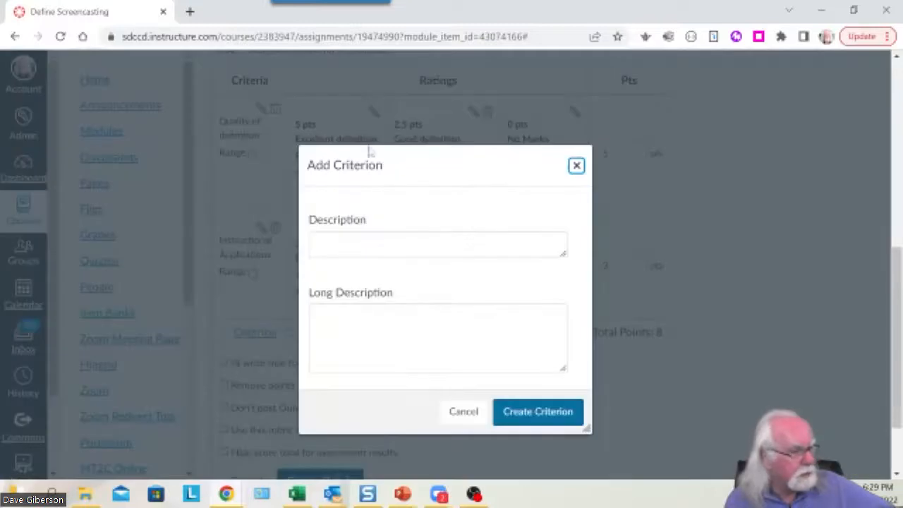
left_click(332, 245)
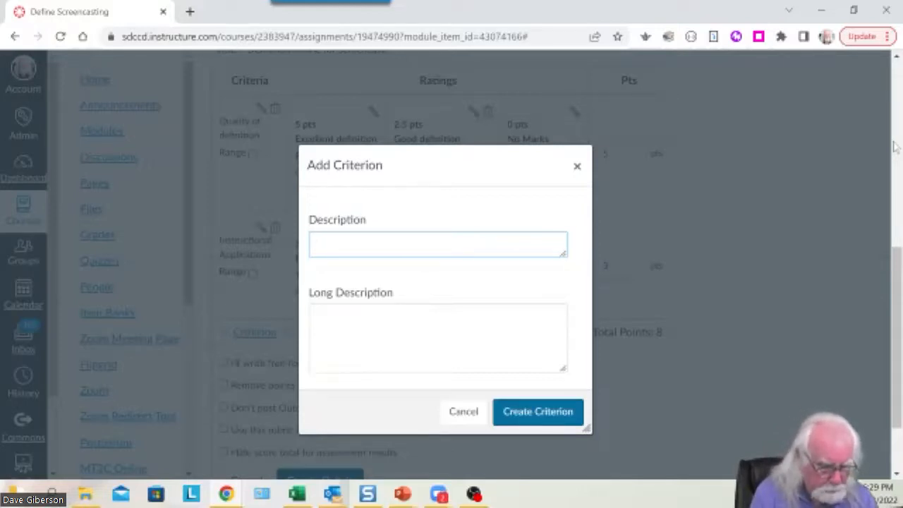
type("Crea")
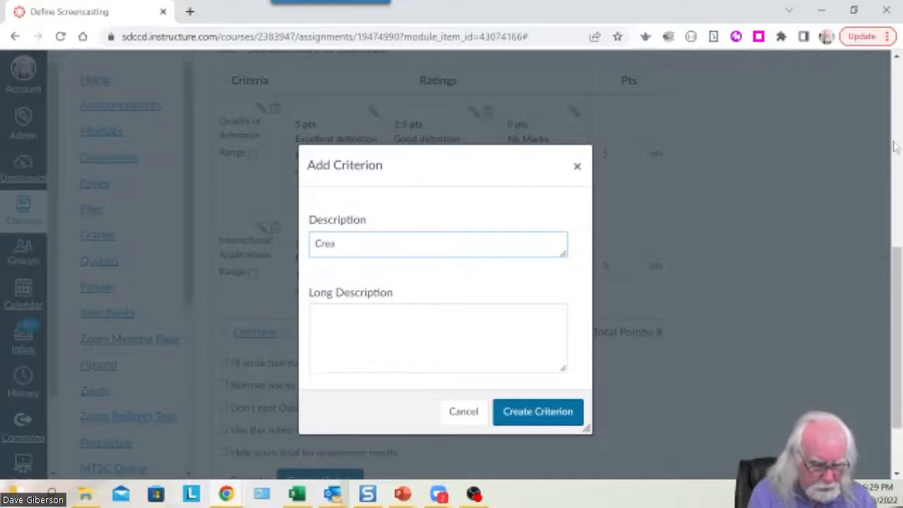
type("tion tools")
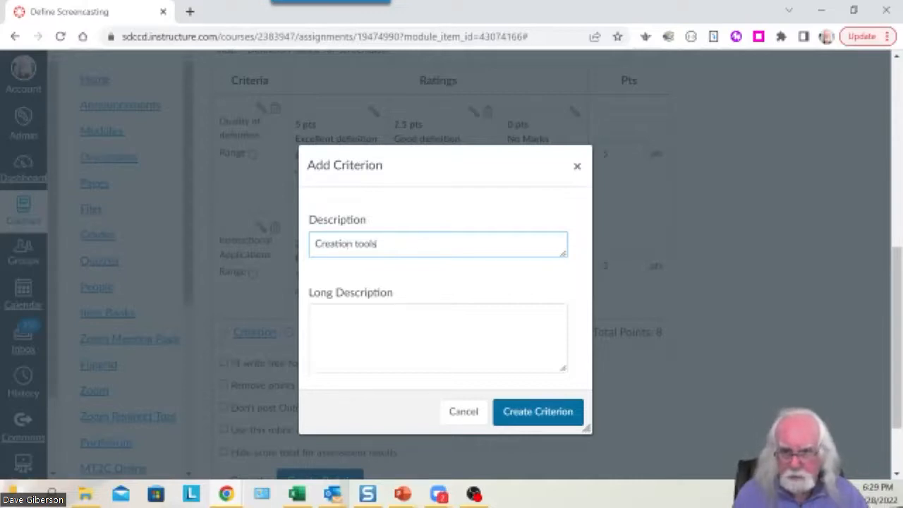
left_click(345, 306)
key("Tab")
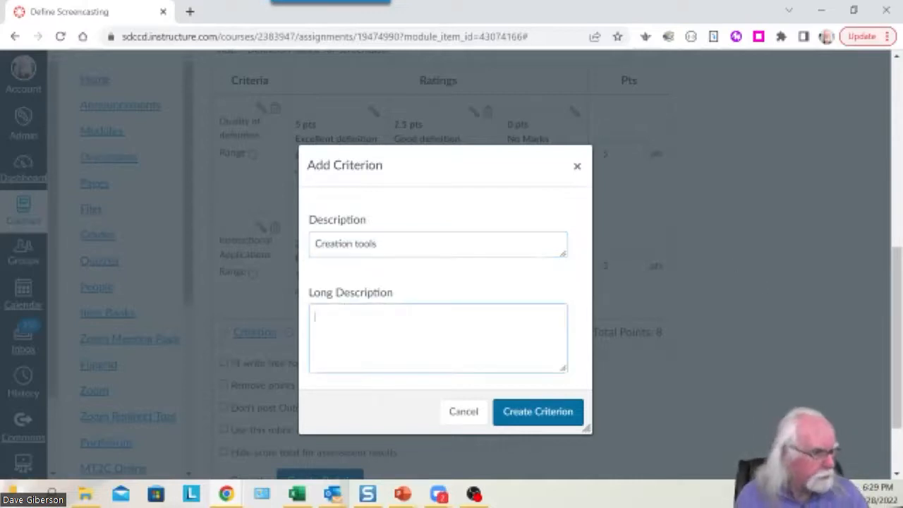
left_click(565, 411)
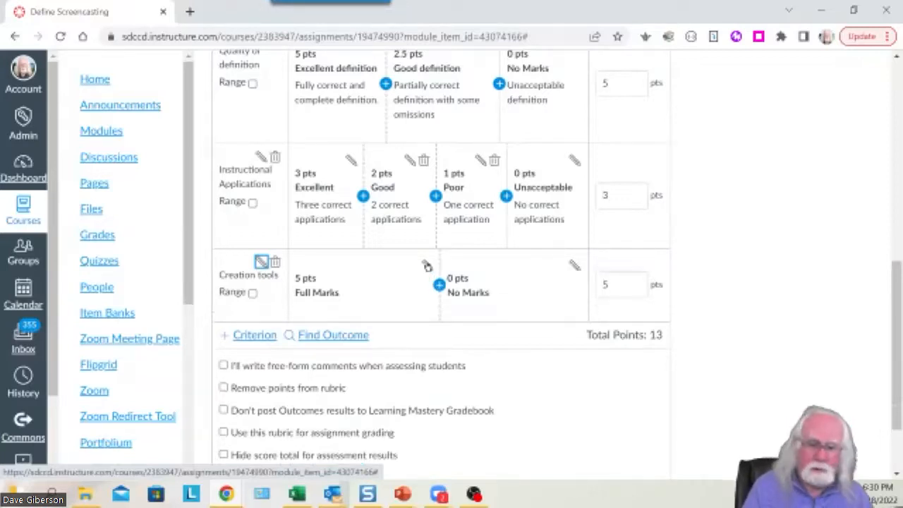
Change the Creation tools Full Marks rating to 2 pts 'Excellent', described 'Two valid tools'.
scroll(699, 265, "up", 1)
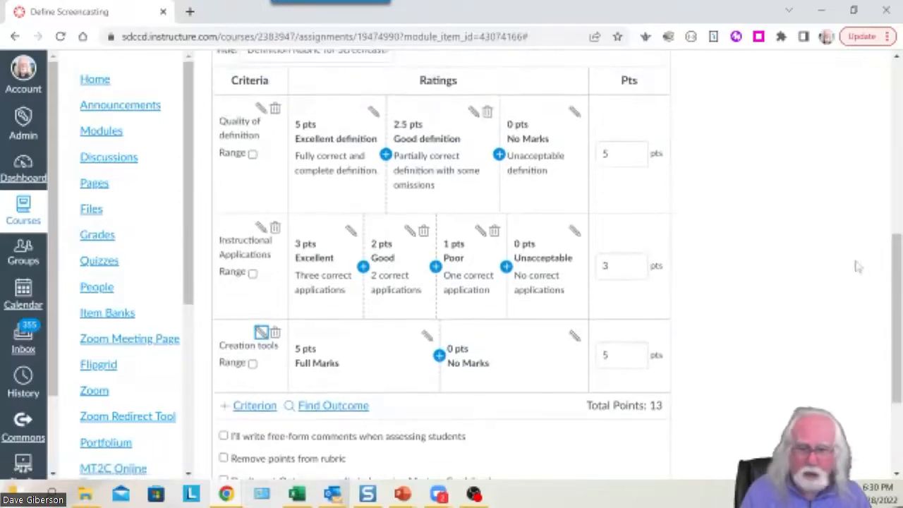
scroll(881, 258, "down", 1)
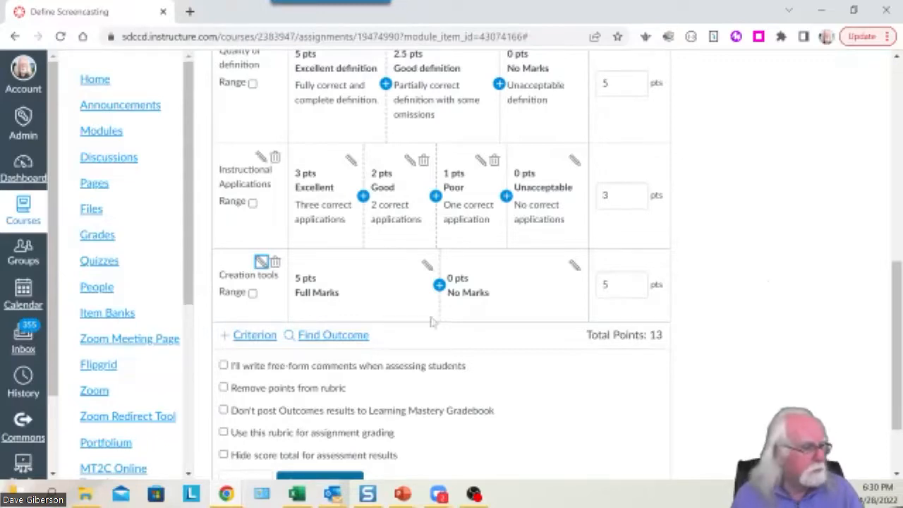
left_click(427, 265)
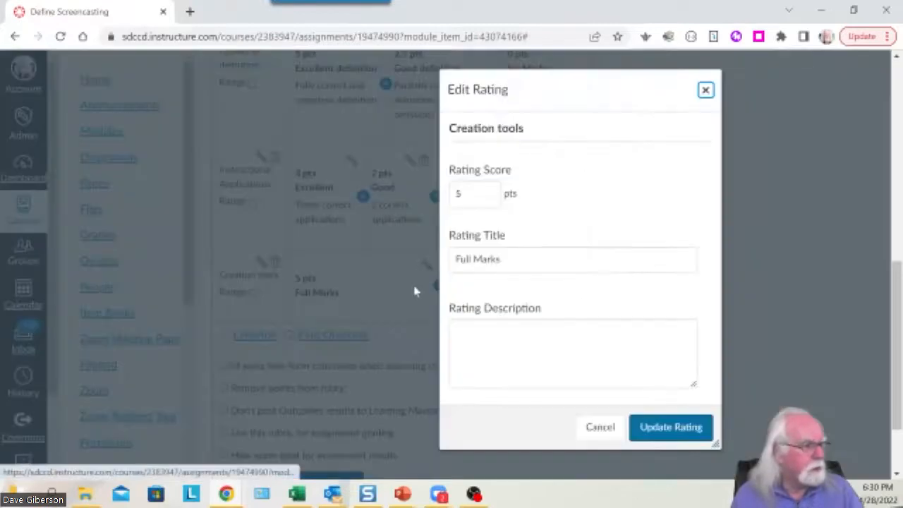
left_click(468, 193)
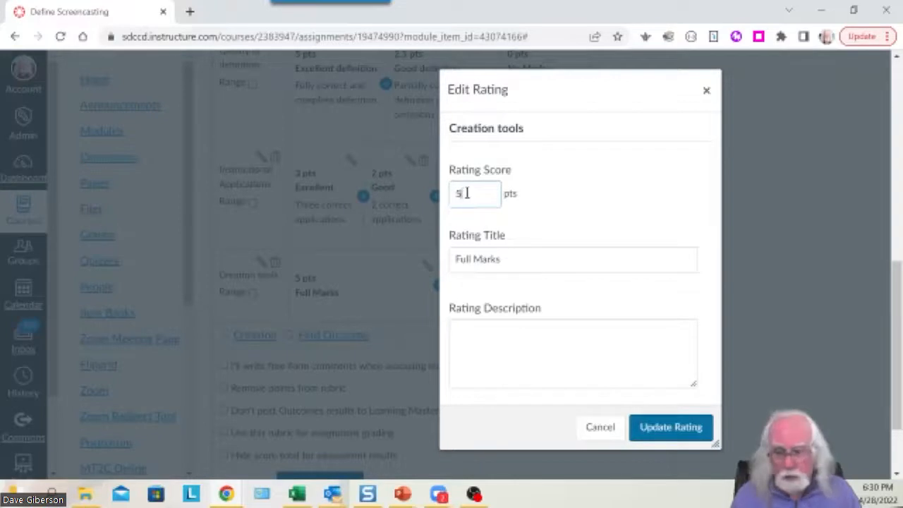
double_click(467, 194)
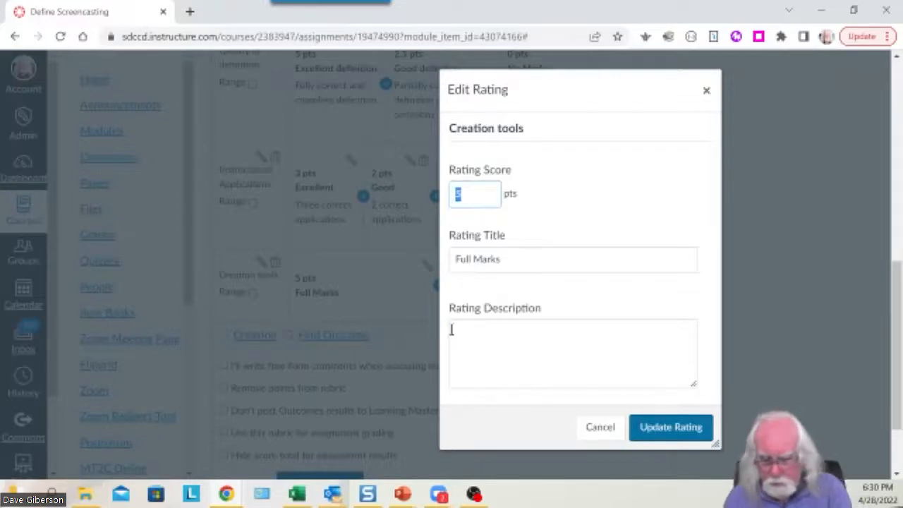
type("2")
left_click(795, 261)
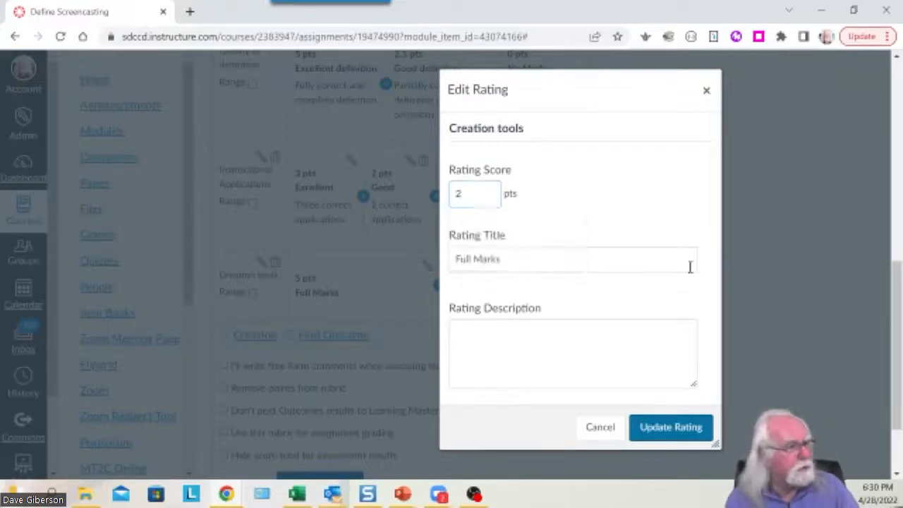
left_click_drag(523, 261, 435, 264)
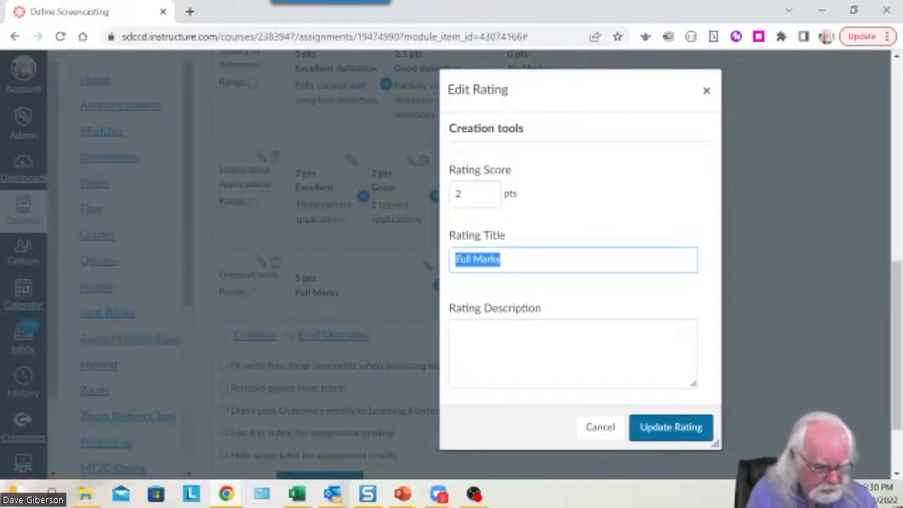
type("Excellent")
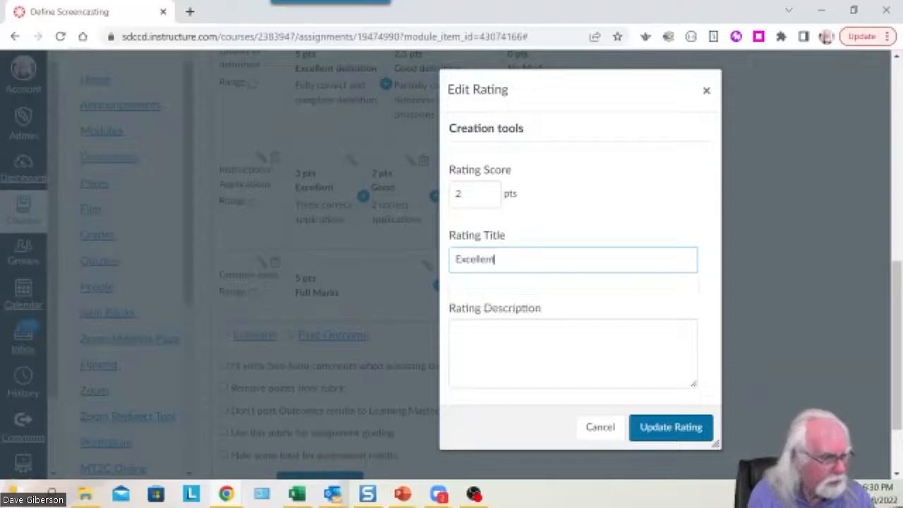
left_click(532, 348)
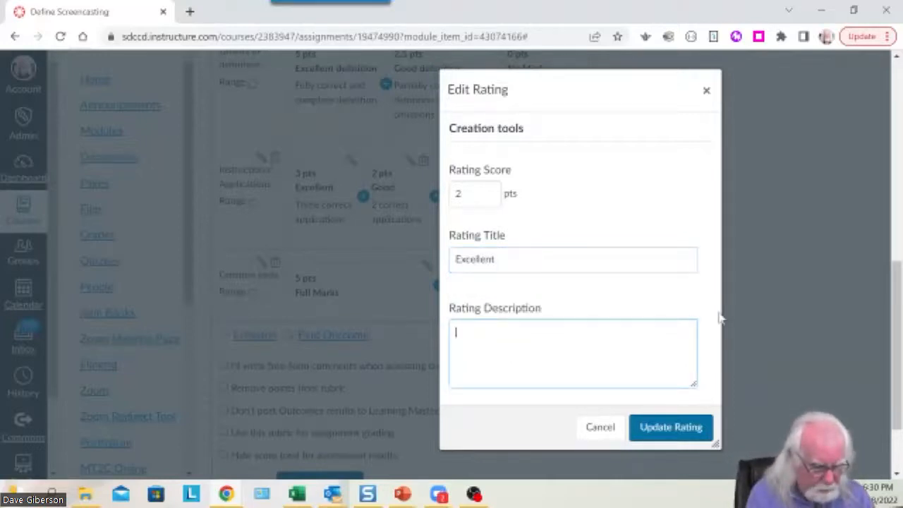
type("Two")
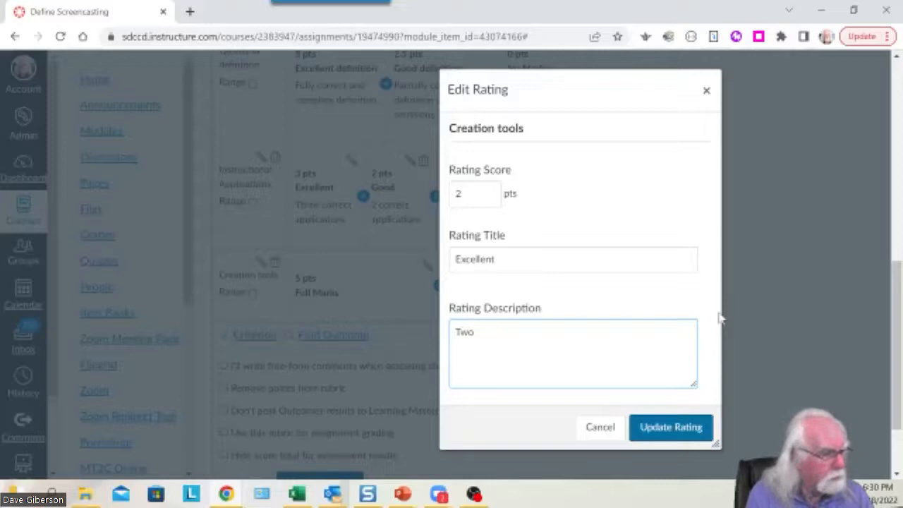
type("valid tools")
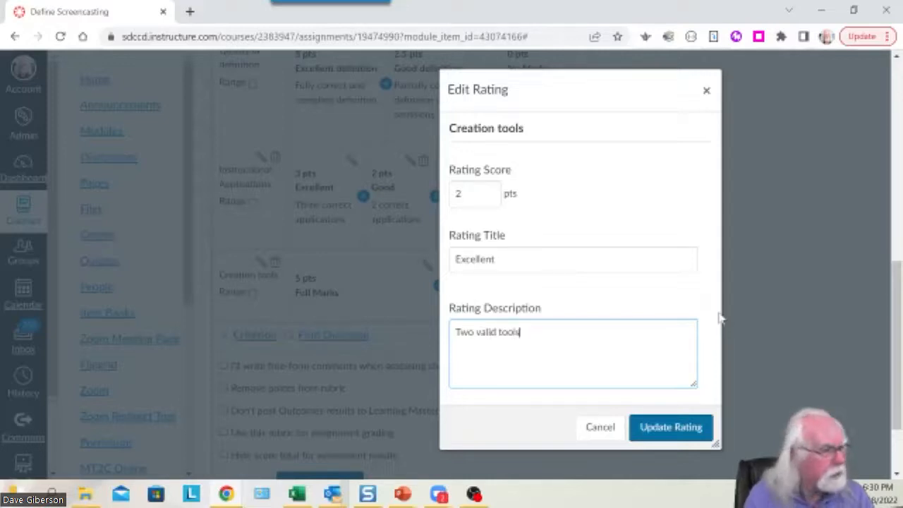
left_click(663, 428)
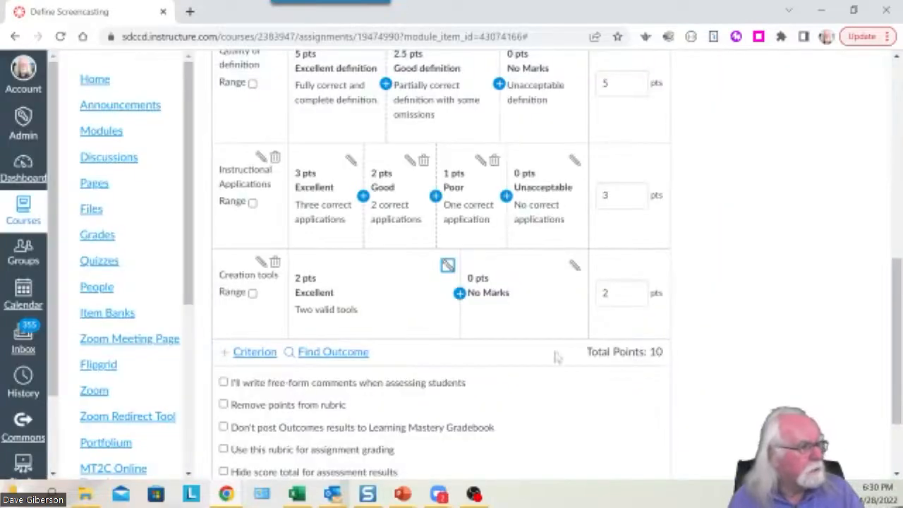
Insert a 1 pt 'Fair' rating described 'One valid tool' between Excellent and No Marks.
left_click(459, 293)
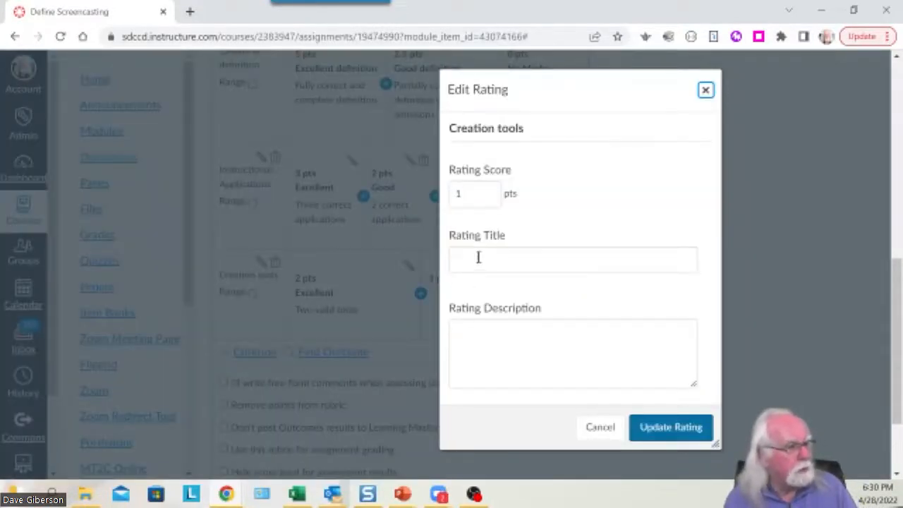
left_click(478, 258)
type("On")
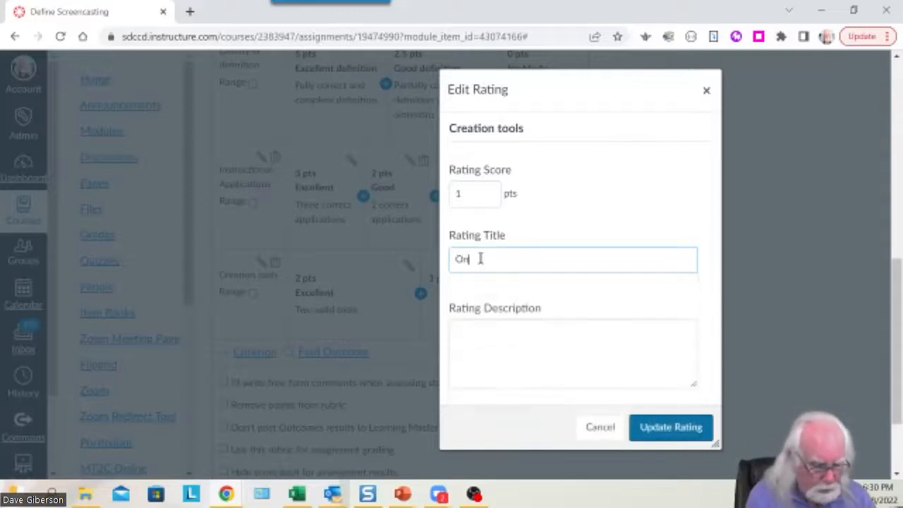
type("e va")
key("BackSpace")
key("BackSpace")
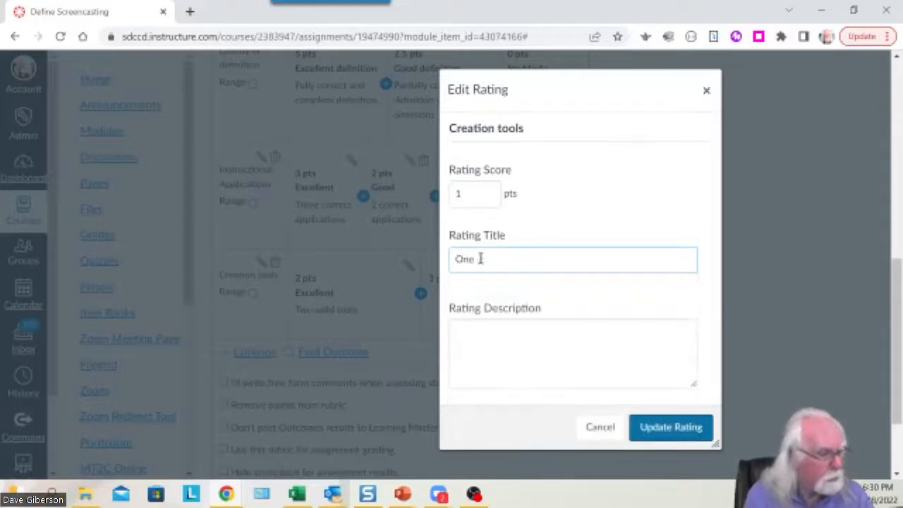
type("valid tool")
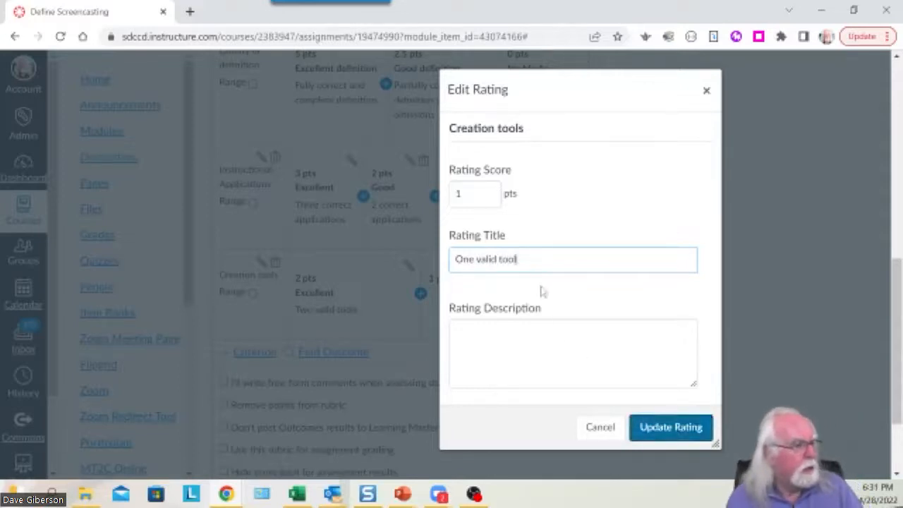
left_click_drag(531, 253, 451, 258)
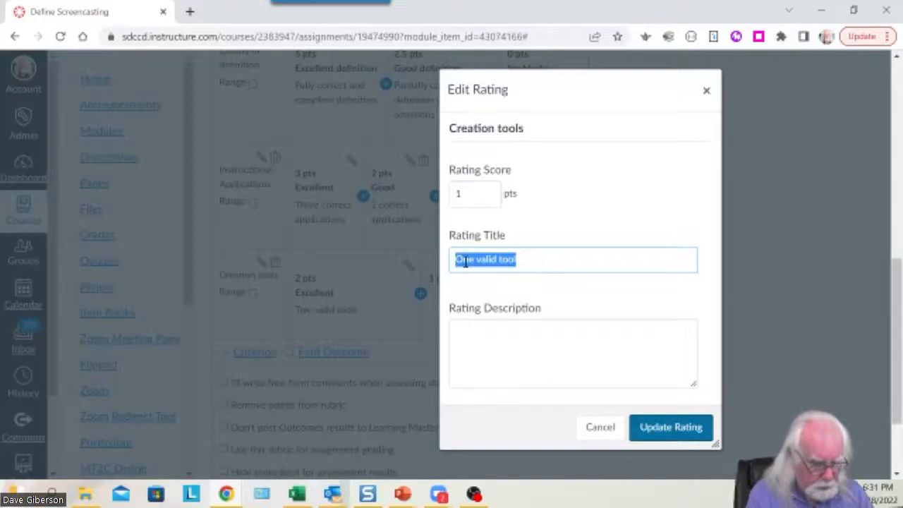
type("Fair")
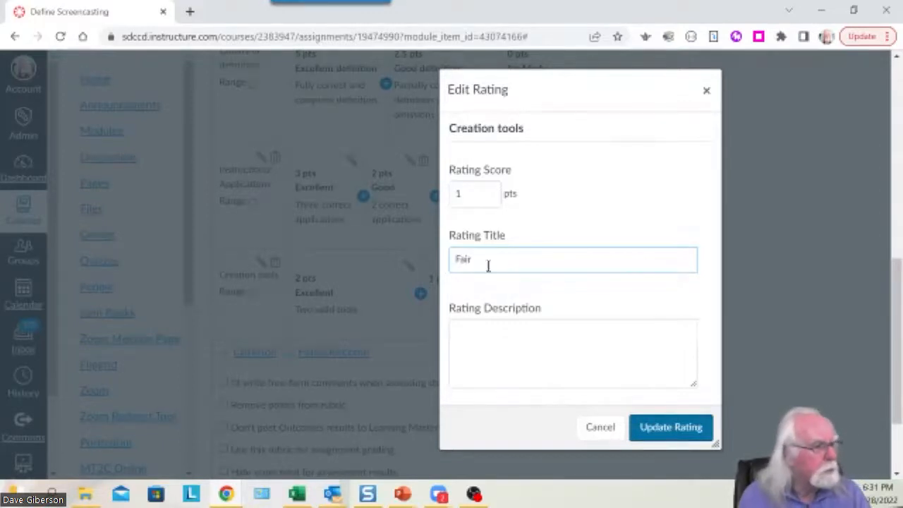
left_click(479, 338)
type("One")
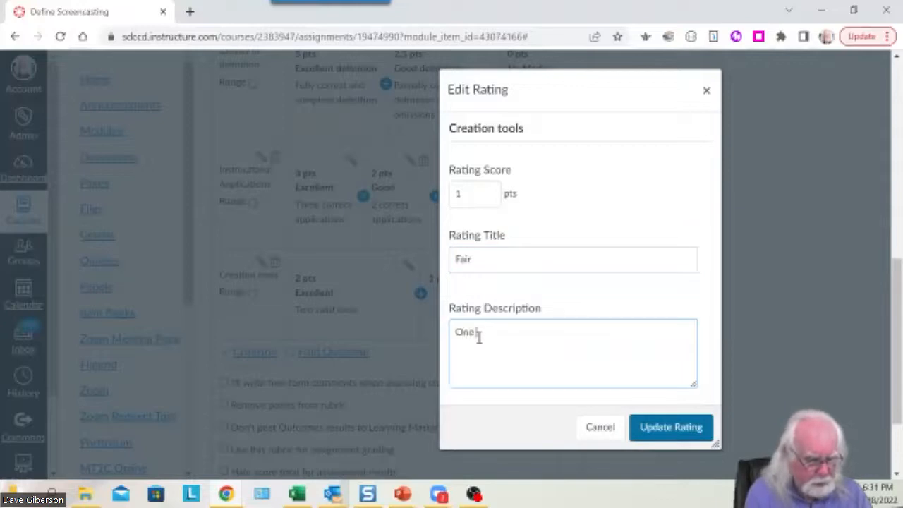
type(" valid tool")
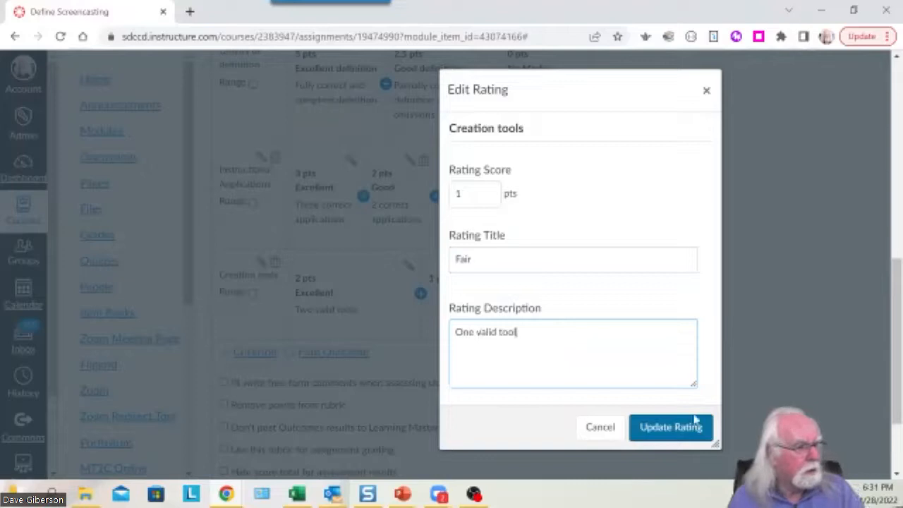
left_click(671, 431)
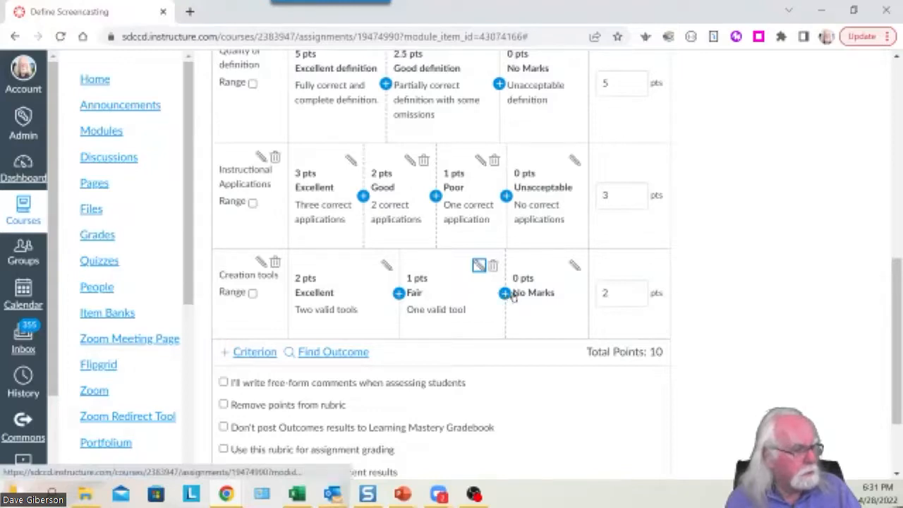
Retitle the Creation tools 0 pts rating 'Unacceptable', described 'No valid tools', correcting the typo.
left_click(574, 264)
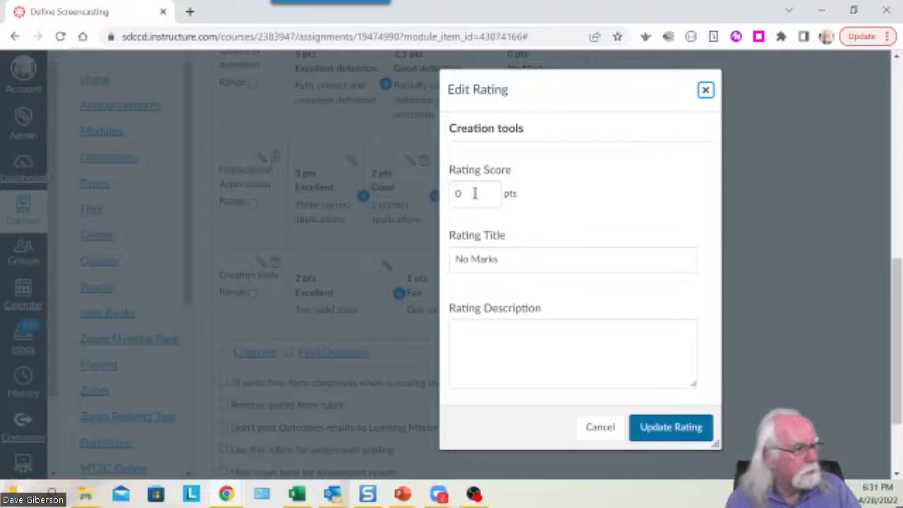
left_click_drag(510, 259, 449, 270)
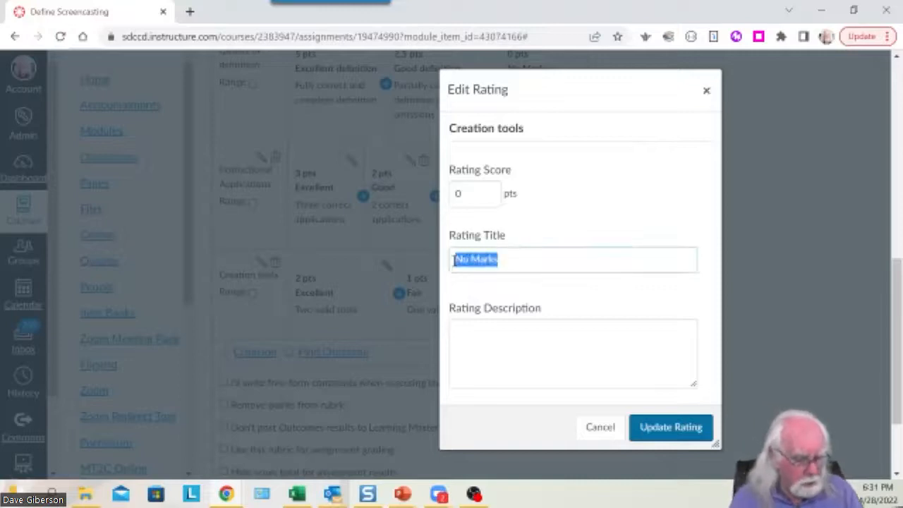
type("Unacceptable")
left_click(486, 337)
type("N")
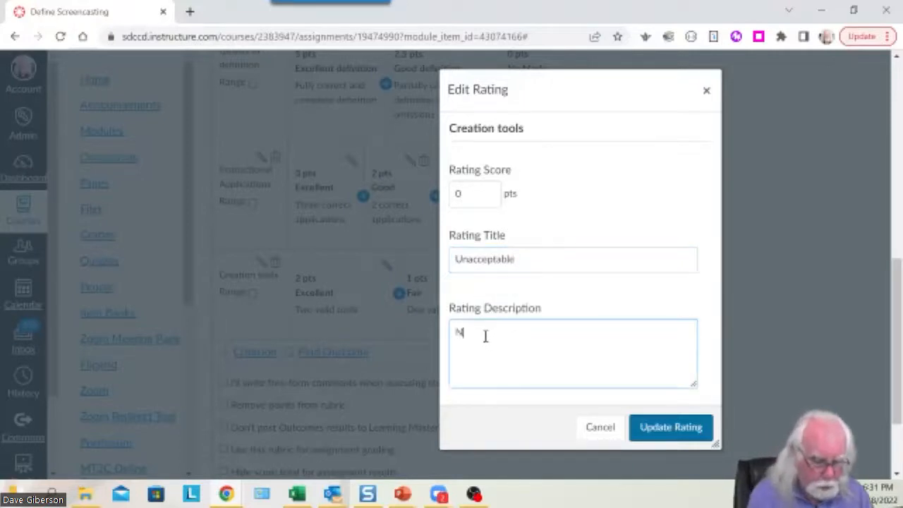
type("o valid tools")
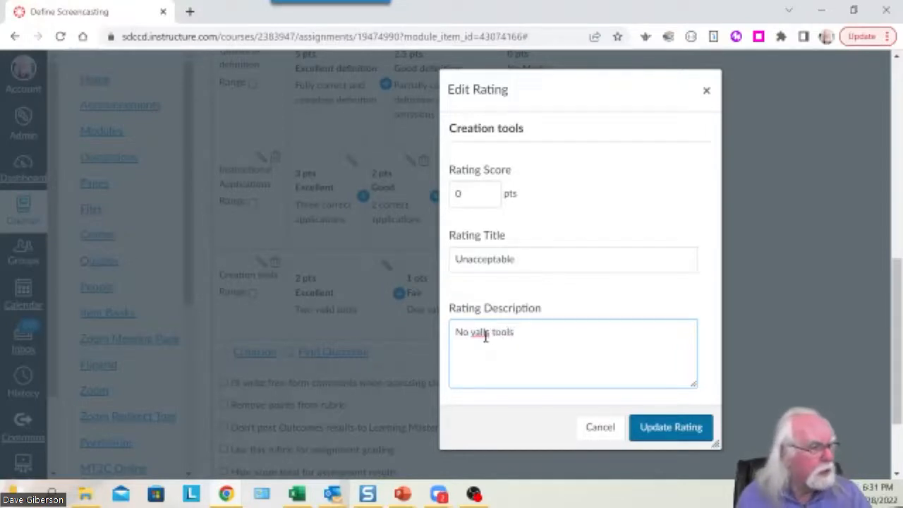
right_click(485, 336)
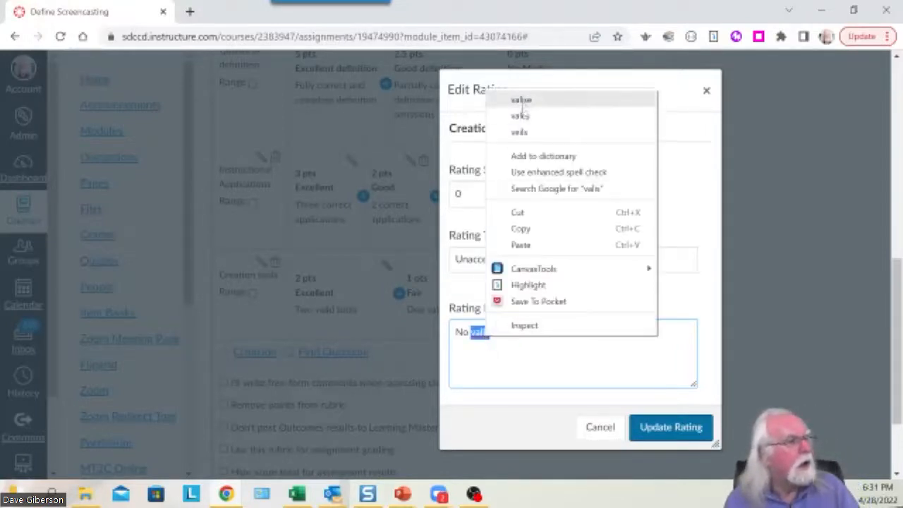
left_click(479, 340)
left_click(479, 336)
double_click(481, 332)
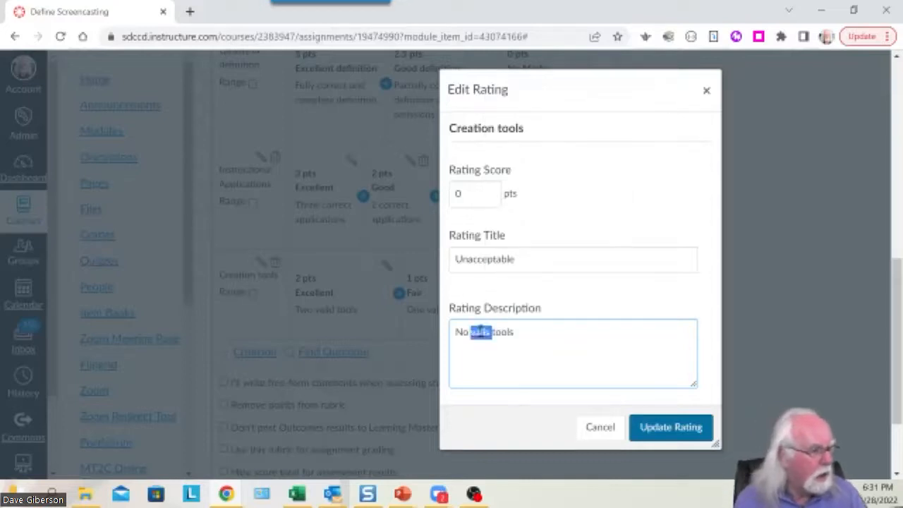
type("vali")
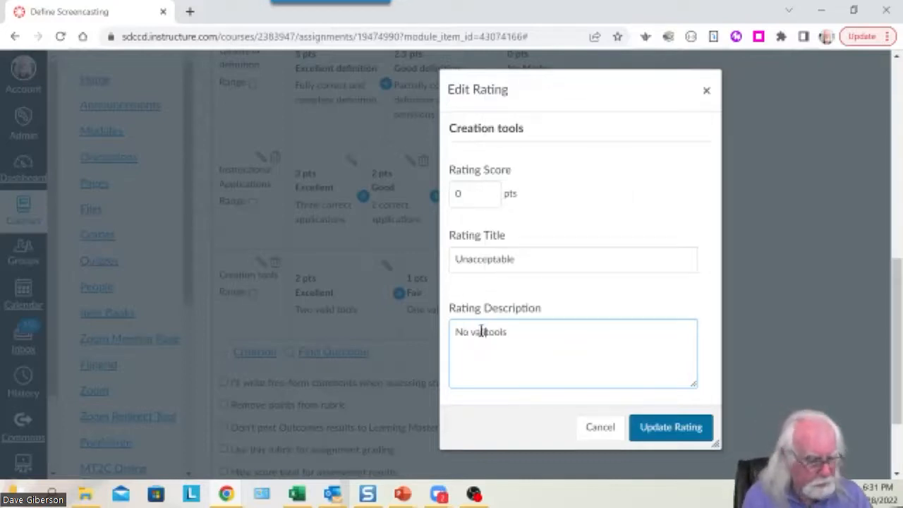
type("d")
left_click(696, 427)
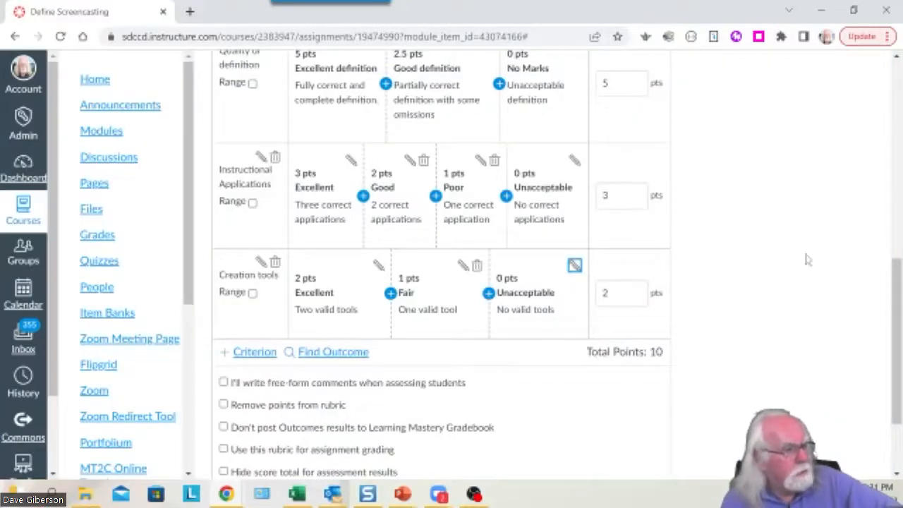
scroll(807, 271, "up", 1)
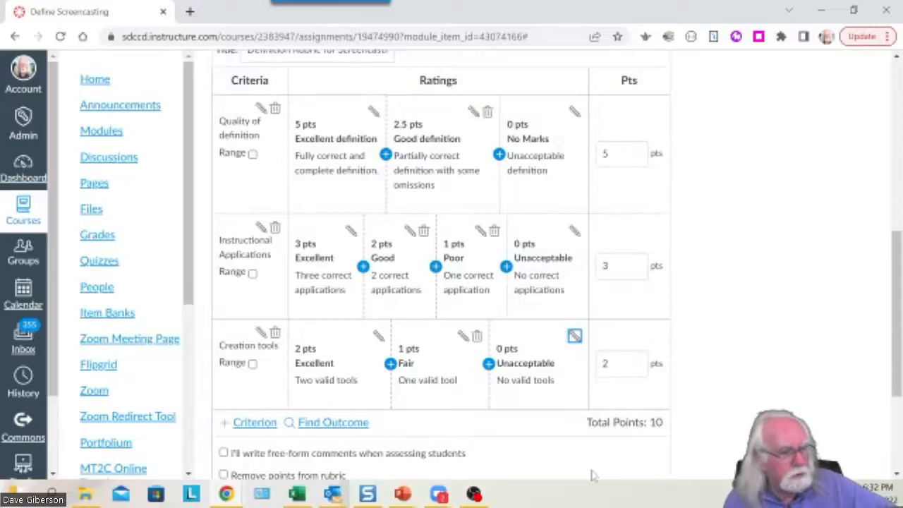
left_click_drag(586, 420, 657, 419)
left_click_drag(891, 369, 896, 223)
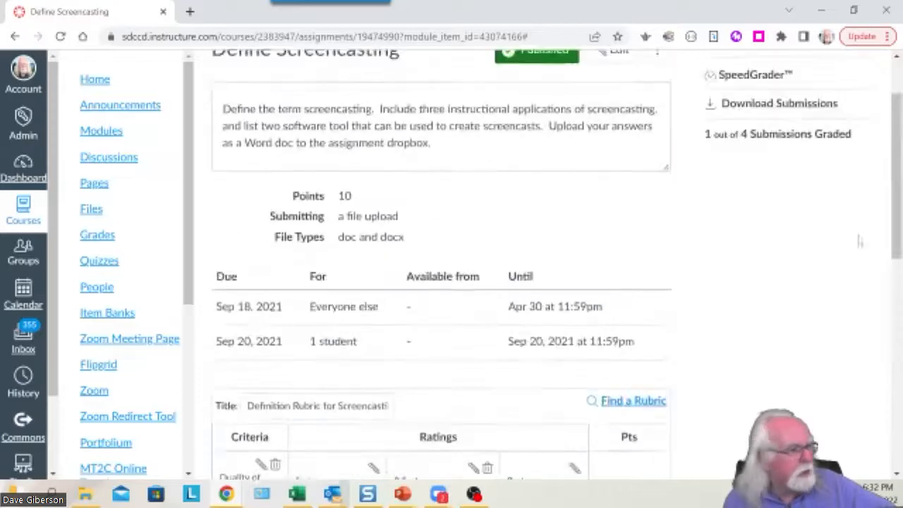
double_click(353, 197)
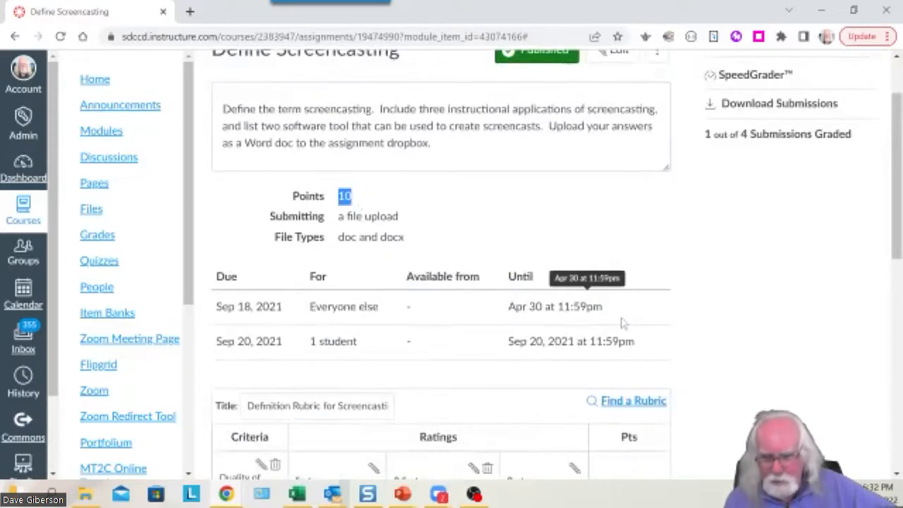
left_click_drag(892, 241, 887, 458)
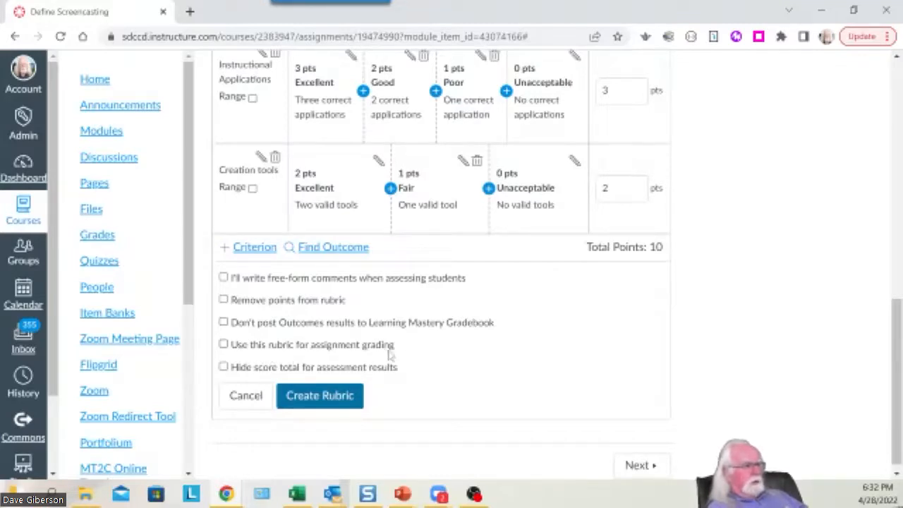
Enable 'Use this rubric for assignment grading' and create the 10-point rubric on the assignment.
left_click(223, 344)
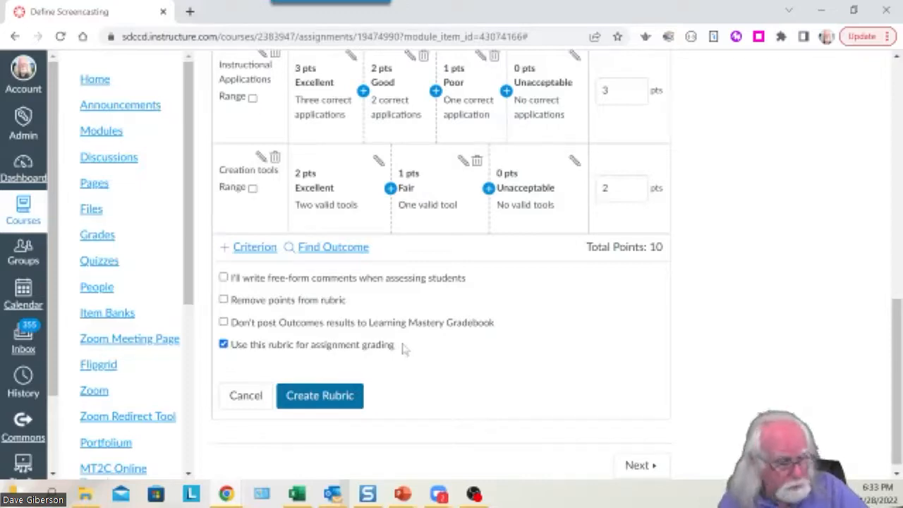
left_click(327, 398)
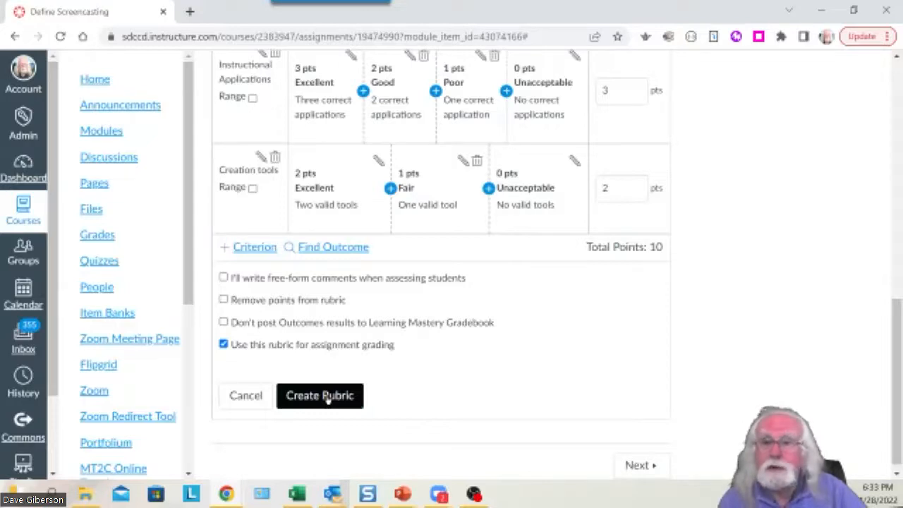
left_click(328, 398)
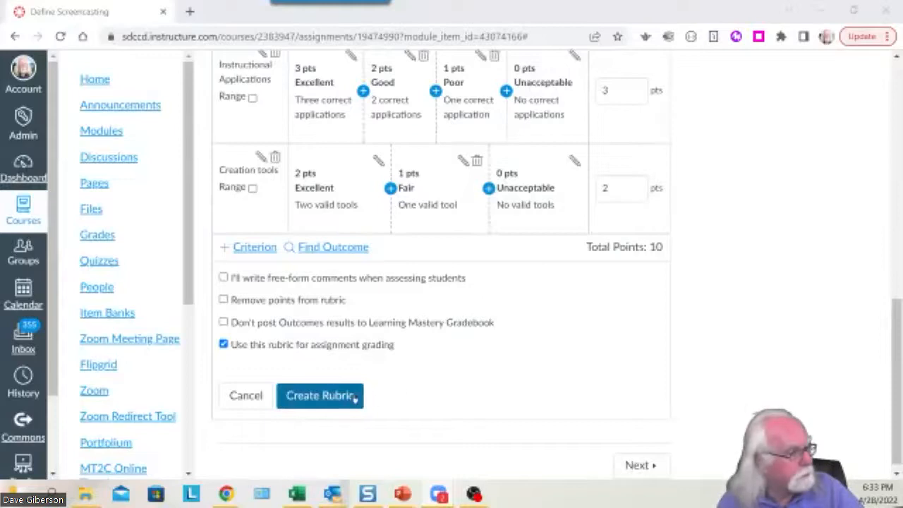
left_click(320, 396)
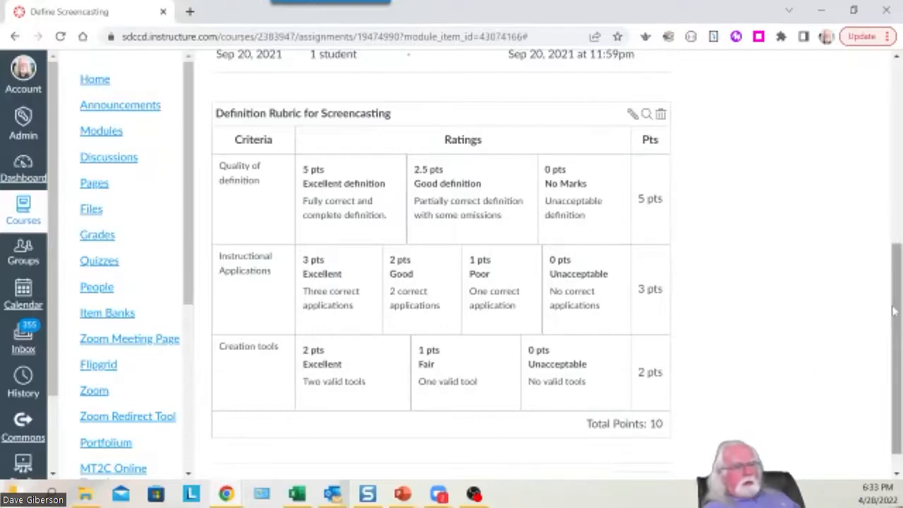
left_click_drag(895, 319, 889, 355)
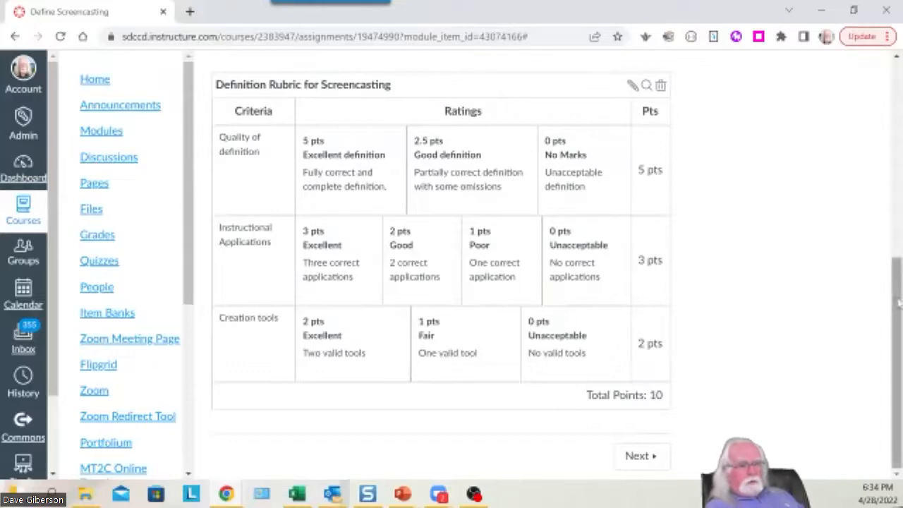
left_click_drag(893, 299, 896, 134)
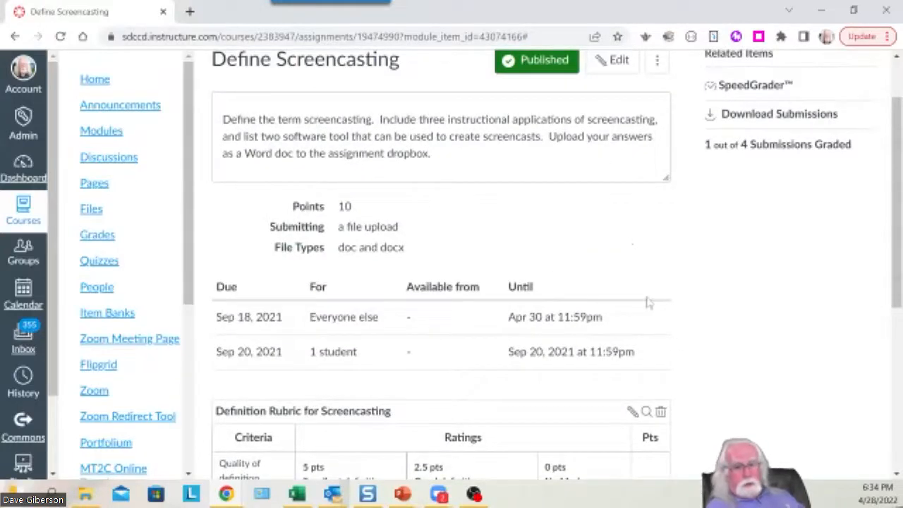
scroll(772, 346, "down", 2)
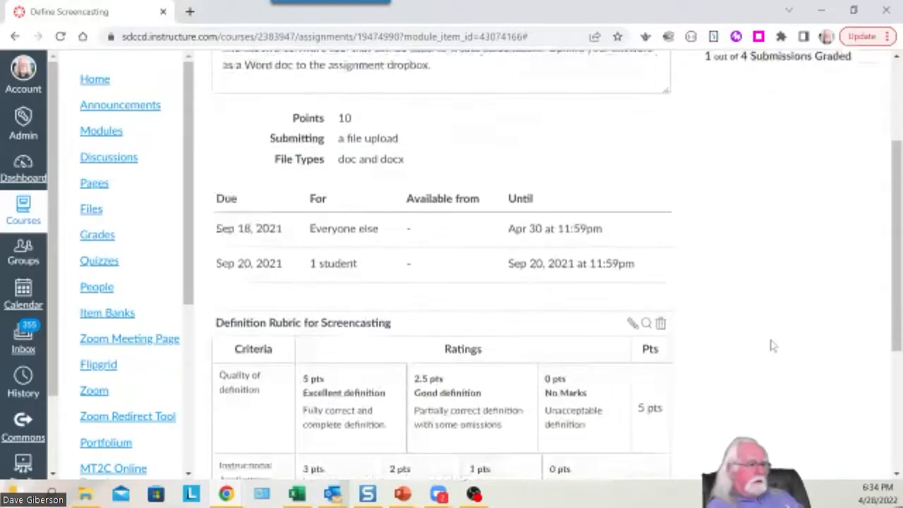
scroll(772, 346, "down", 3)
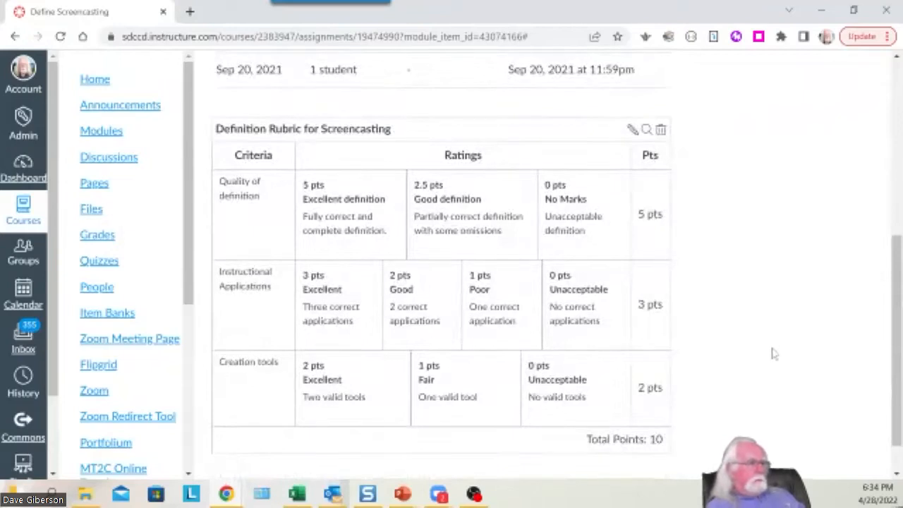
scroll(773, 353, "down", 1)
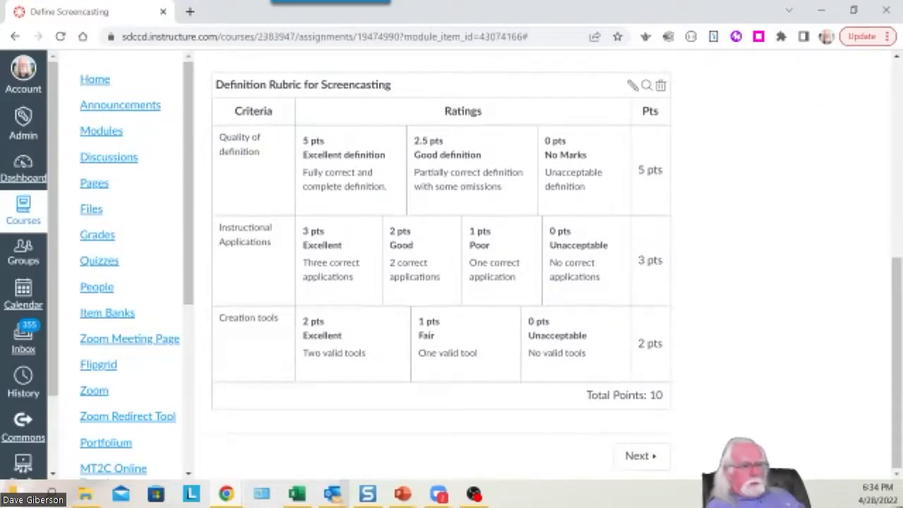
left_click_drag(896, 378, 889, 173)
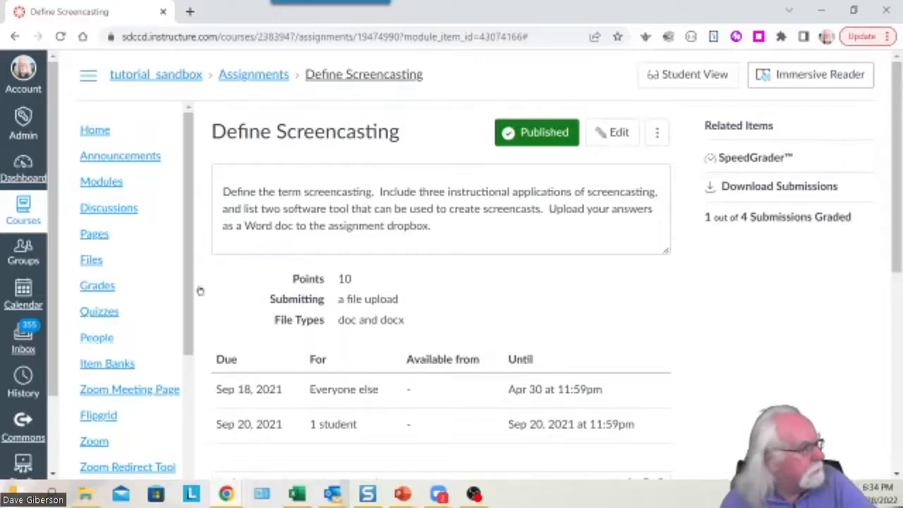
From Modules, enter Student View and open the Define Screencasting assignment to see its rubric.
left_click(112, 182)
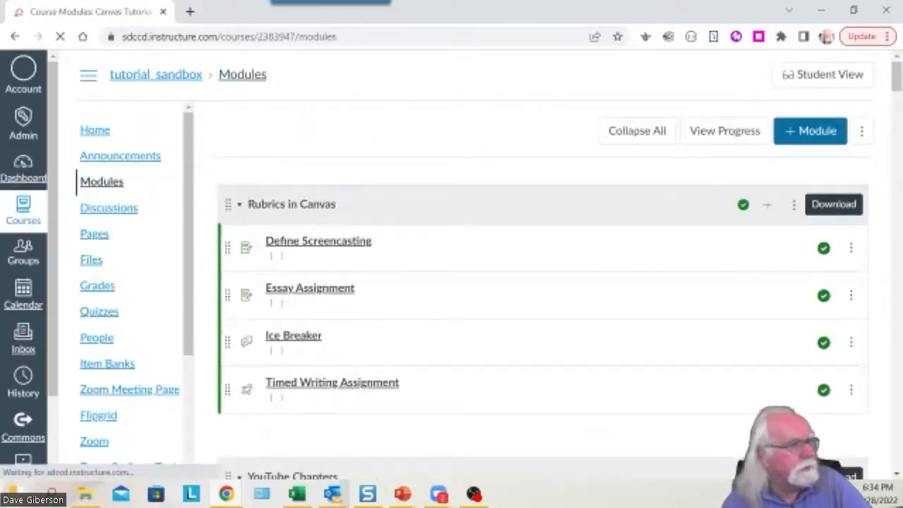
left_click(816, 81)
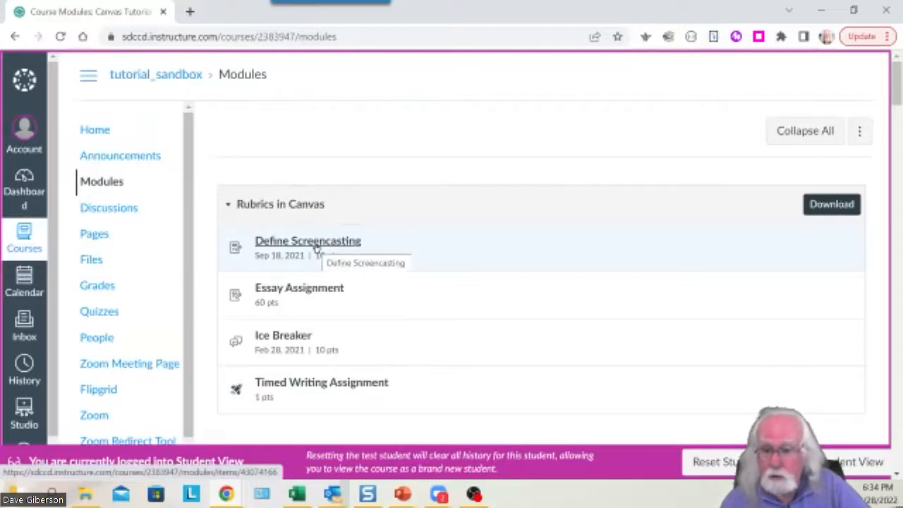
left_click(317, 247)
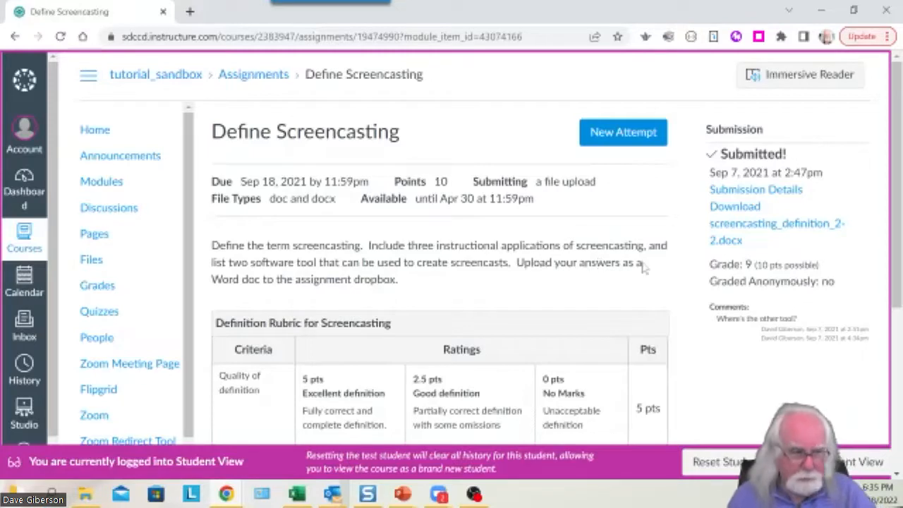
scroll(693, 286, "down", 2)
scroll(693, 285, "down", 1)
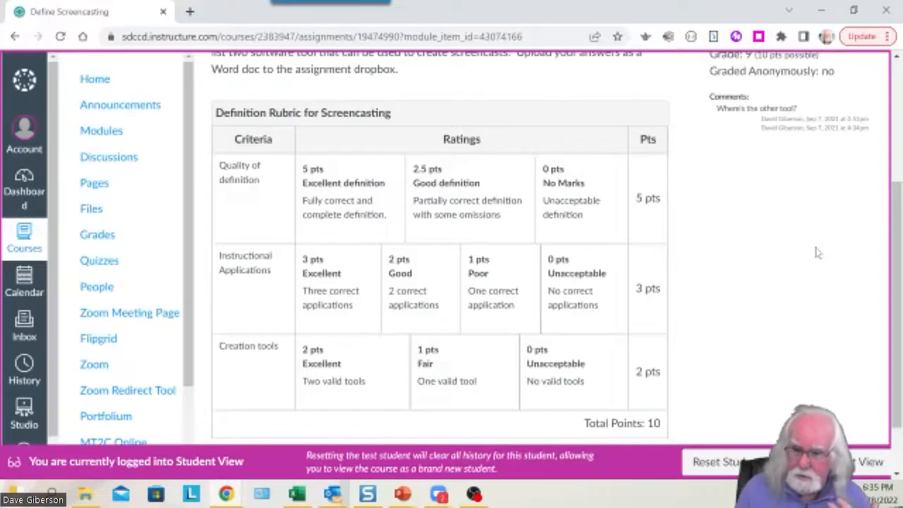
left_click_drag(897, 268, 898, 143)
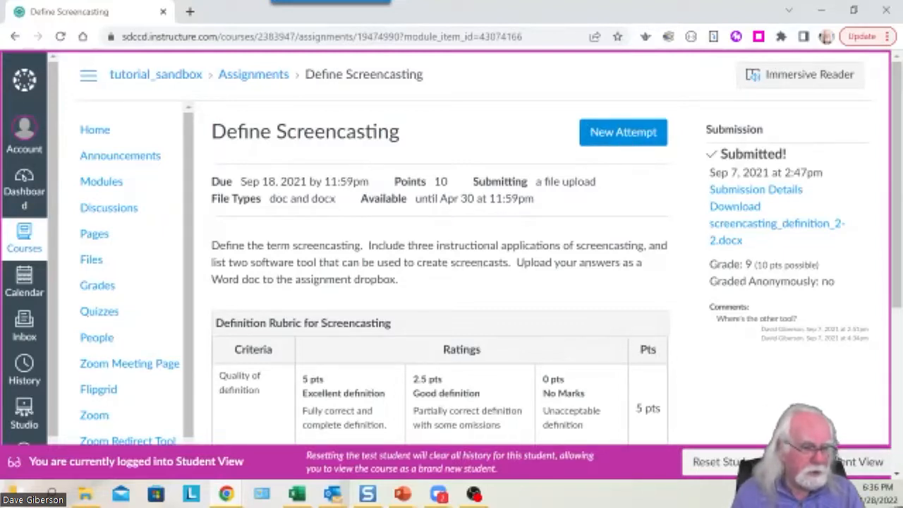
Leave Student View and return to the course Gradebook as the teacher.
left_click(858, 461)
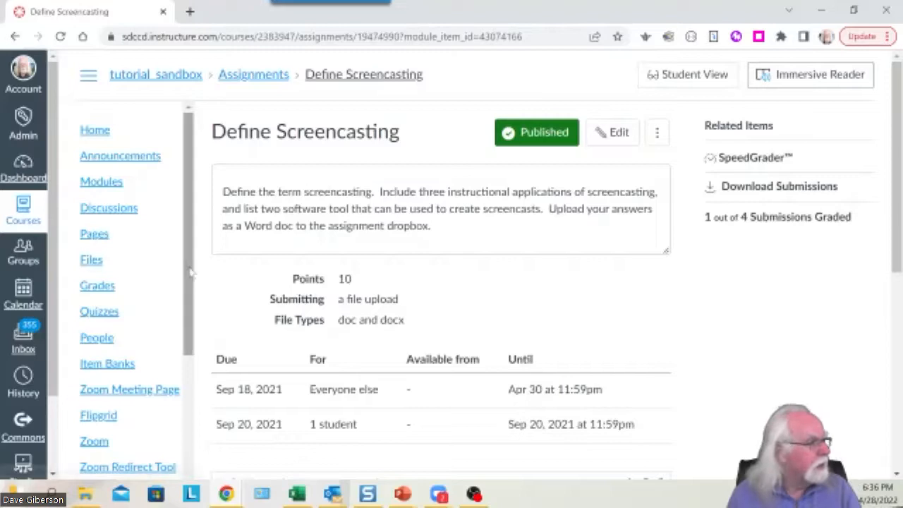
scroll(191, 277, "down", 1)
left_click(99, 252)
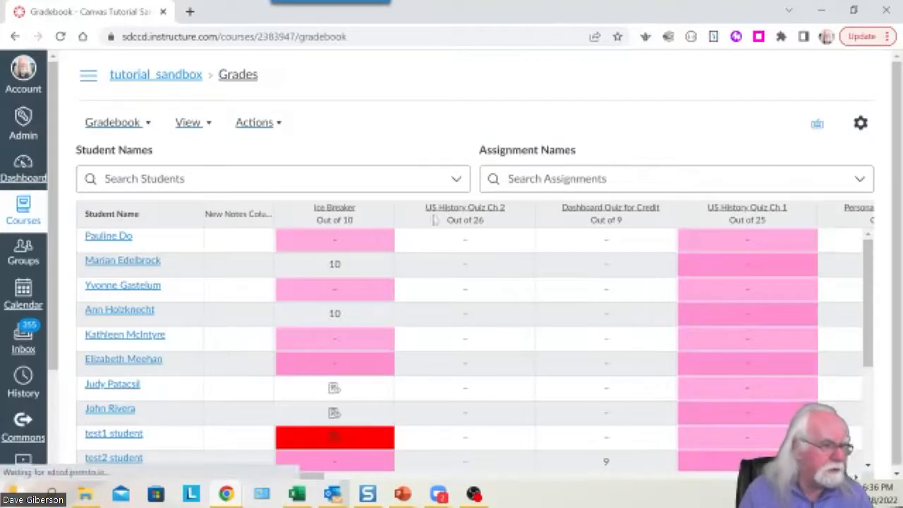
Search 'define' to show only the Define Screencasting column and select test2 student's cell.
left_click(542, 180)
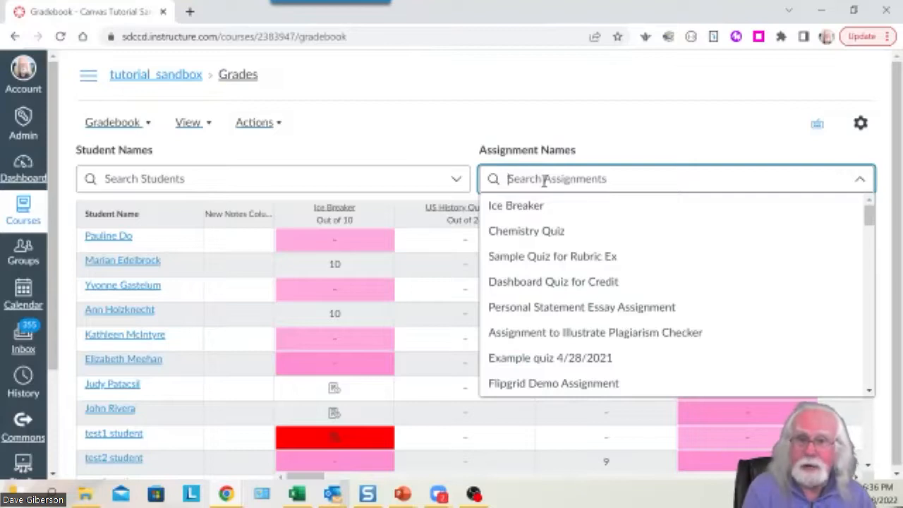
type("defin")
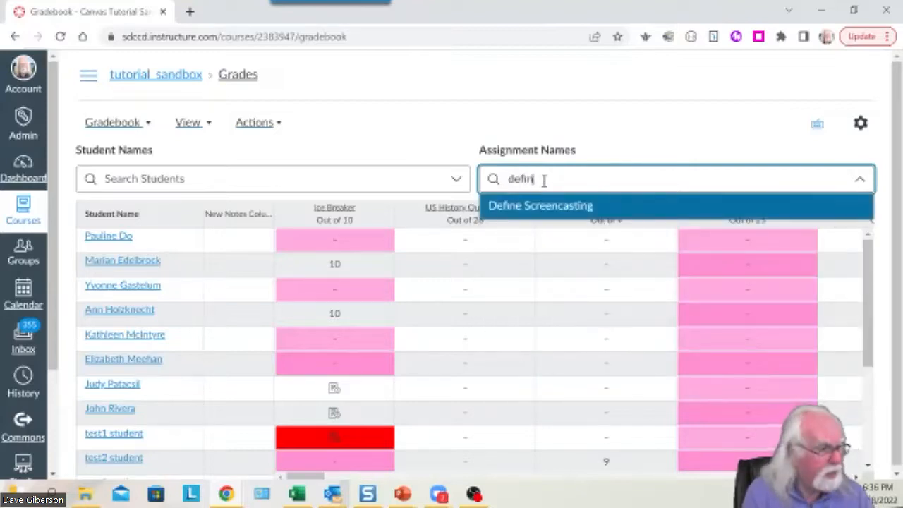
type("e")
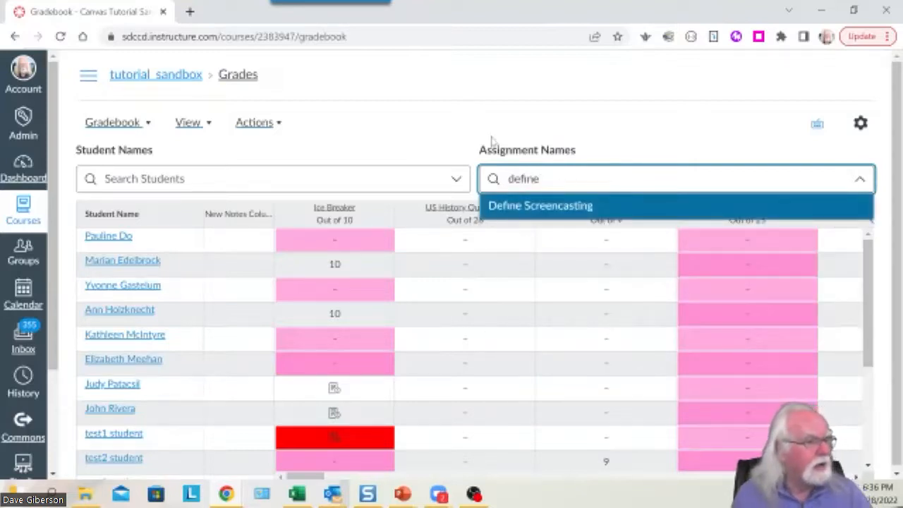
left_click(565, 209)
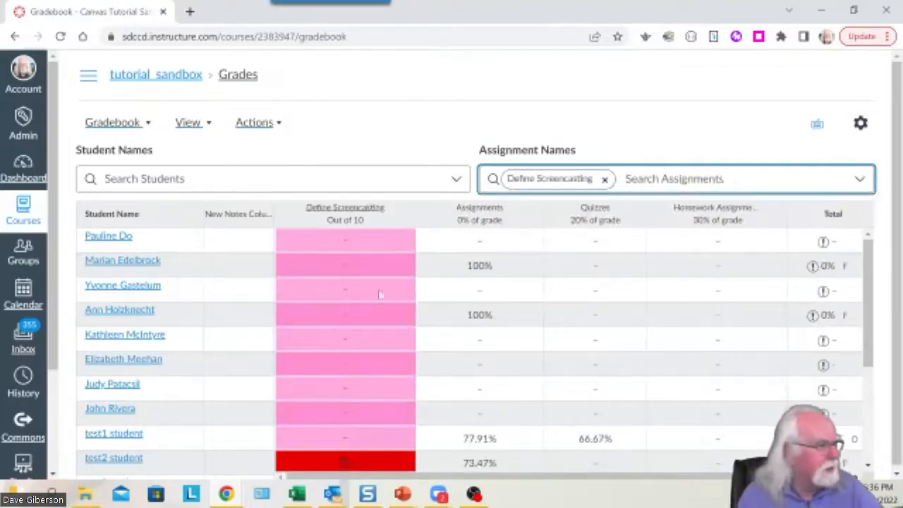
scroll(346, 402, "down", 2)
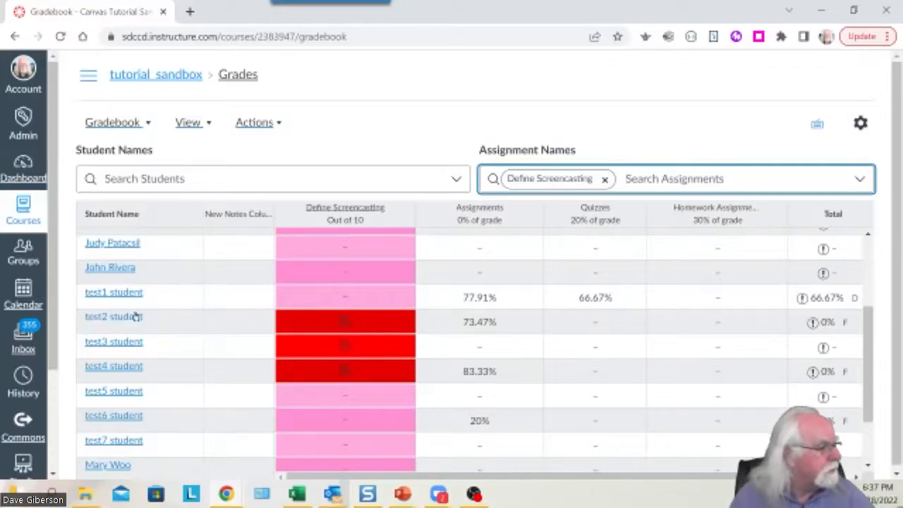
left_click(345, 326)
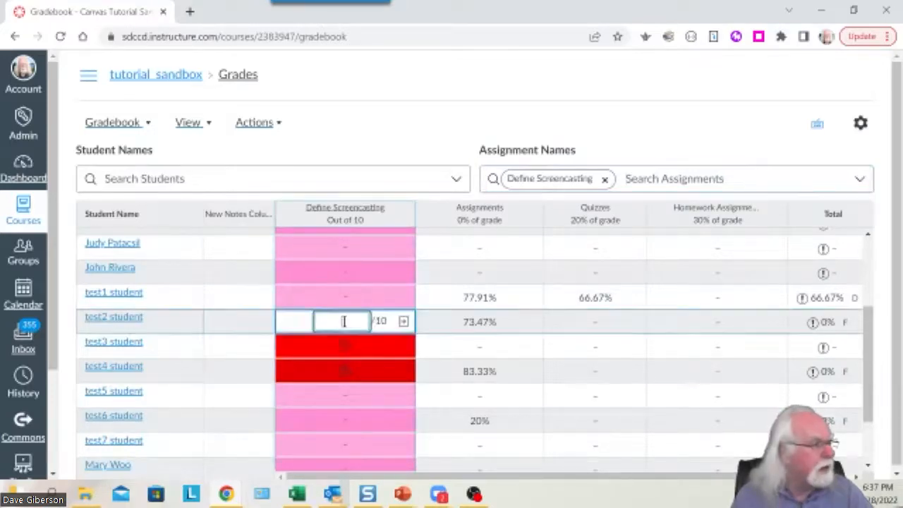
Open test2 student's late screencasting_definition.docx submission in SpeedGrader from the grade tray.
left_click(404, 323)
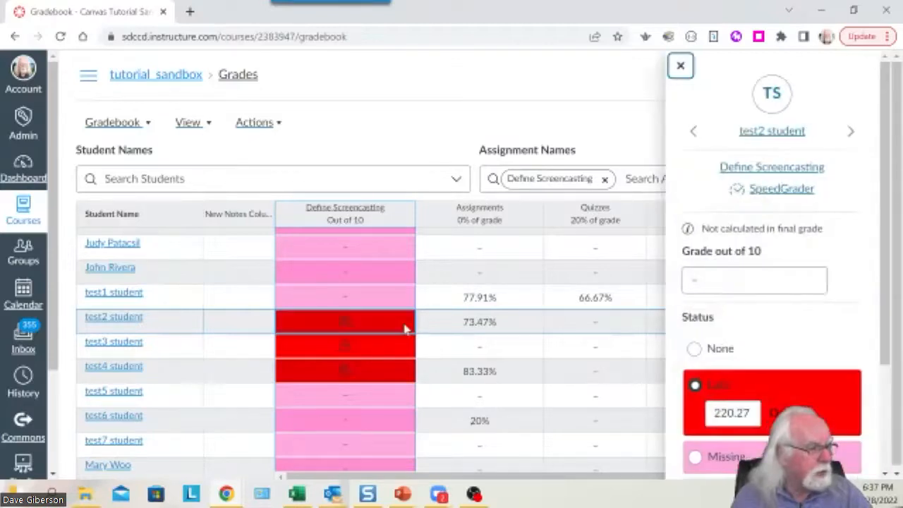
left_click(781, 191)
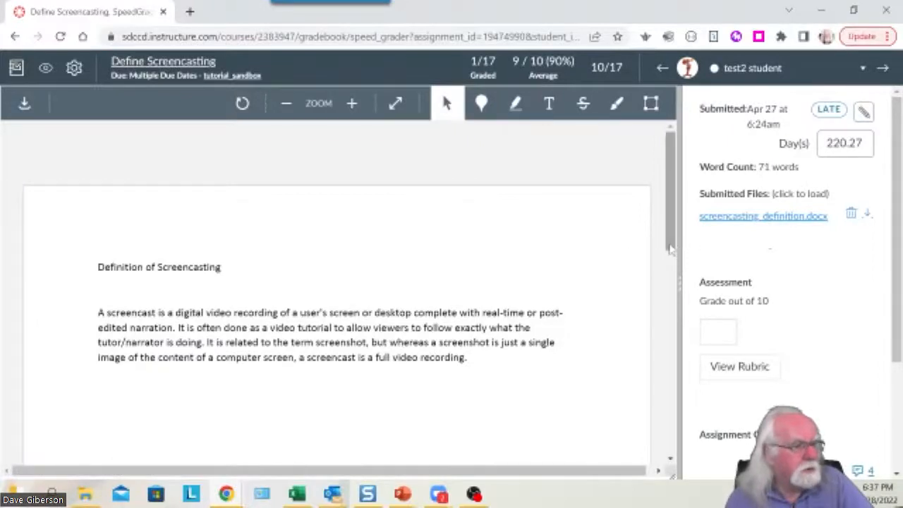
left_click_drag(670, 245, 671, 225)
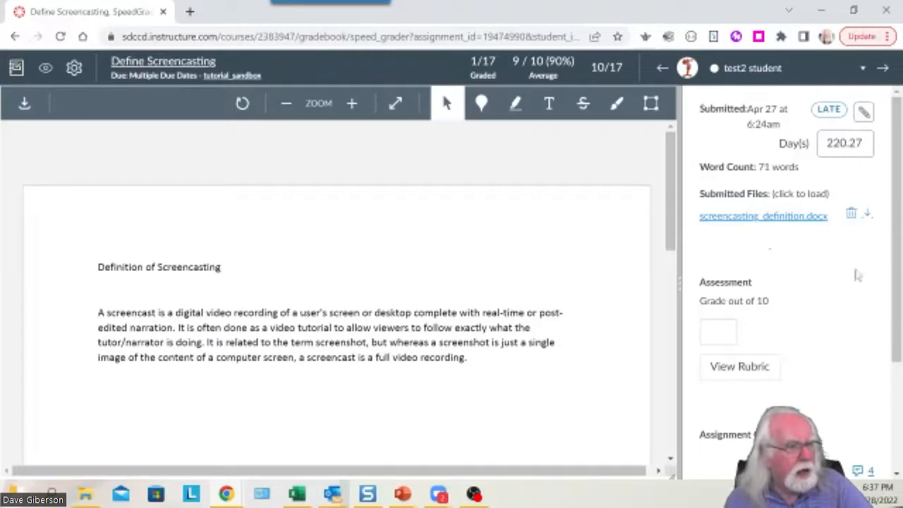
scroll(888, 304, "down", 1)
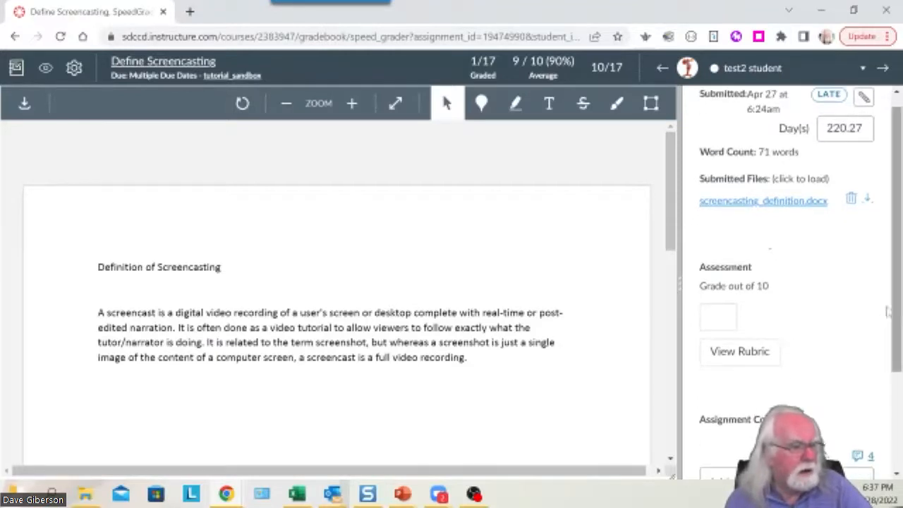
Show the Definition Rubric for Screencasting, widen the grading pane, and rate Quality of definition 5 pts Excellent.
left_click(734, 354)
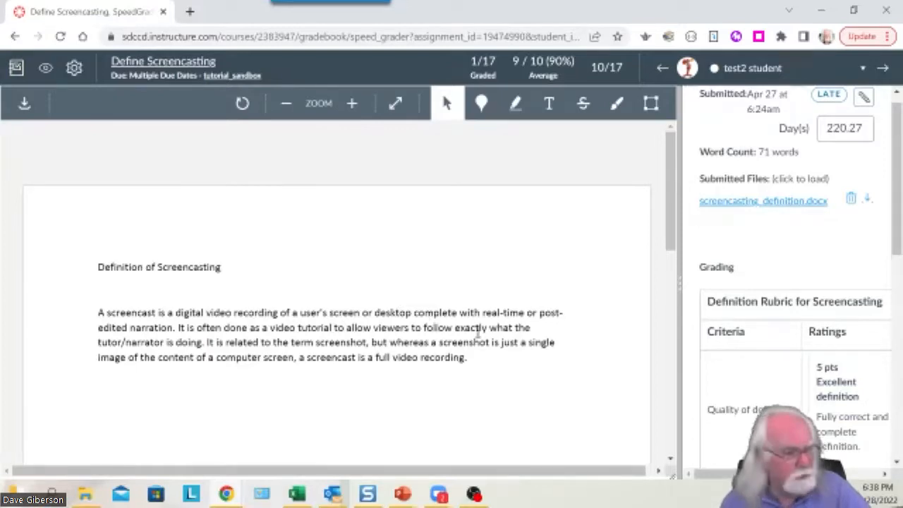
left_click_drag(680, 291, 420, 305)
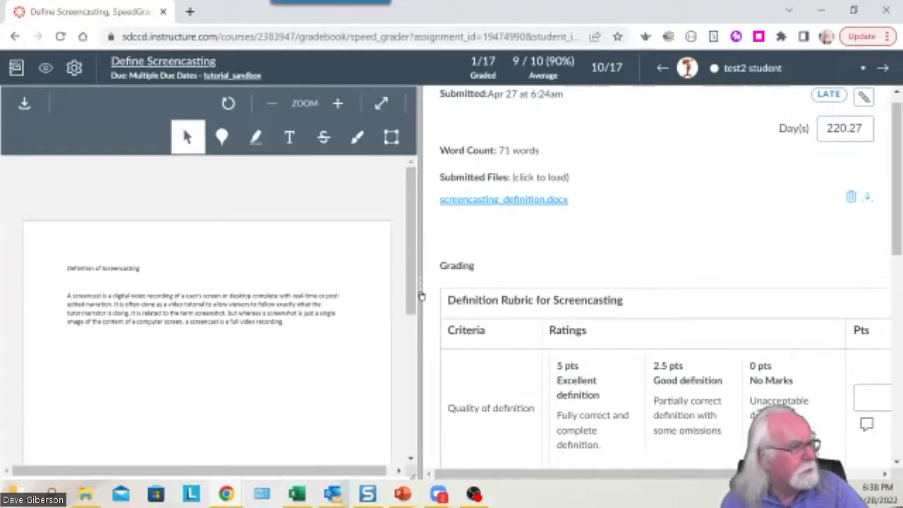
left_click_drag(421, 292, 723, 295)
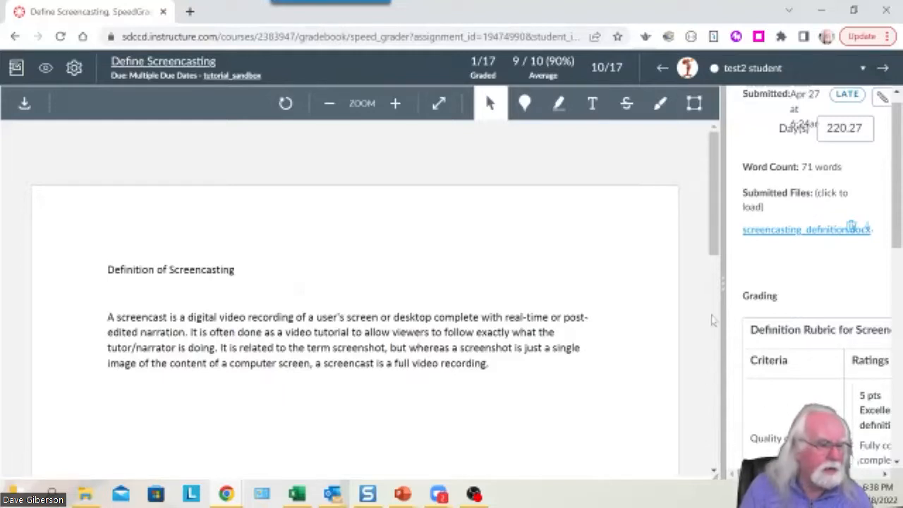
left_click_drag(723, 293, 445, 308)
left_click(580, 428)
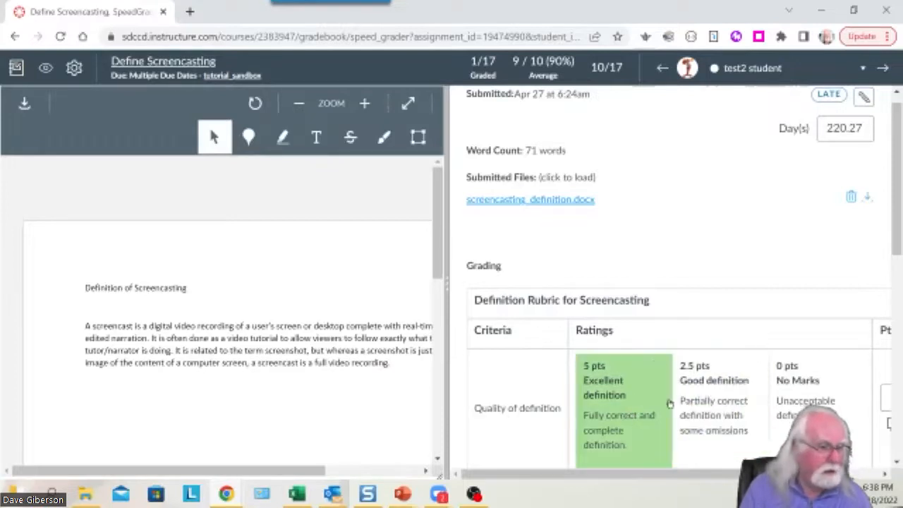
Confirm Excellent definition and rate Instructional Applications 0 pts Unacceptable.
left_click(620, 404)
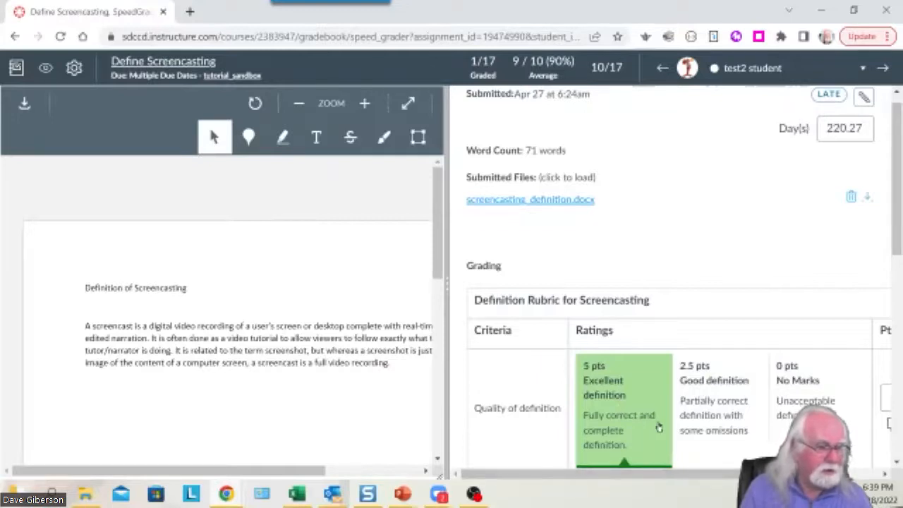
scroll(657, 426, "down", 1)
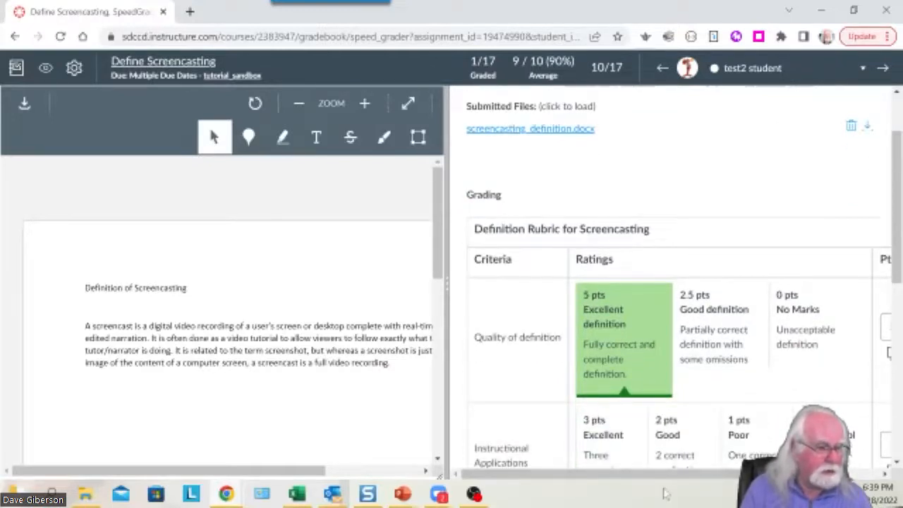
left_click_drag(664, 476, 730, 476)
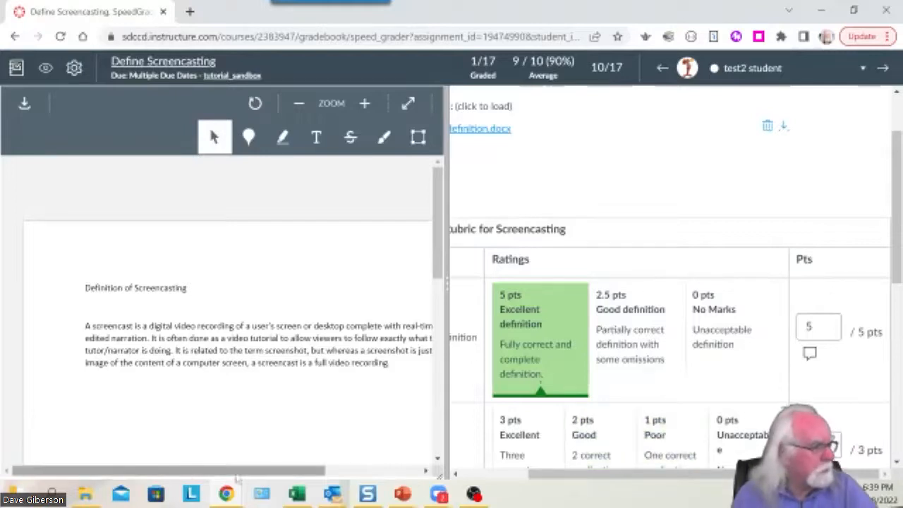
left_click_drag(593, 474, 533, 478)
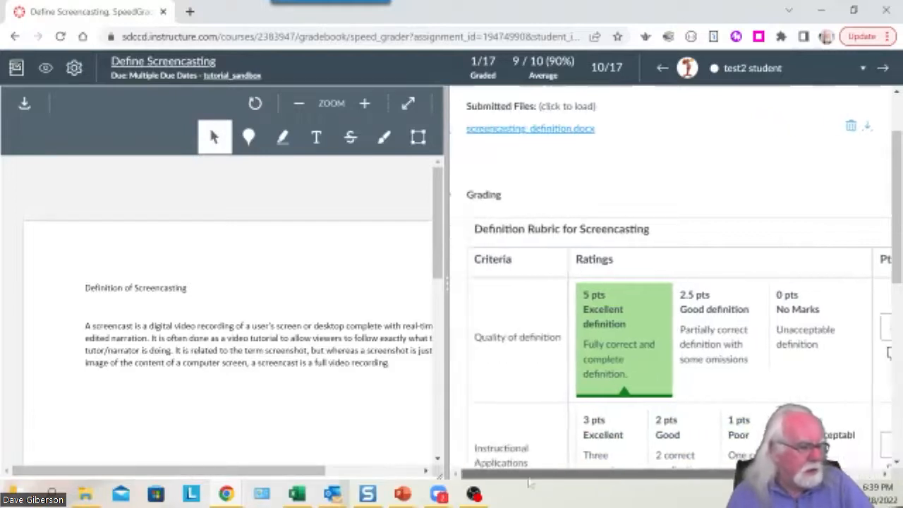
scroll(526, 441, "down", 2)
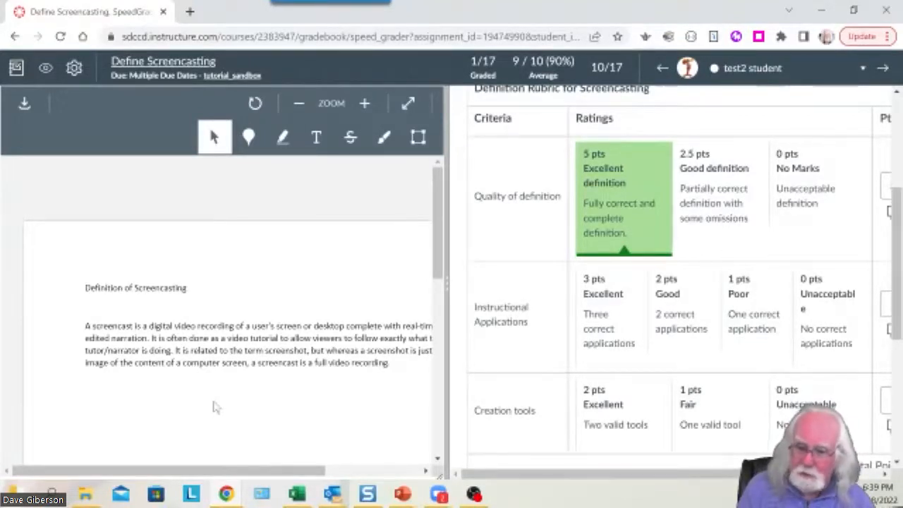
left_click_drag(631, 479, 737, 479)
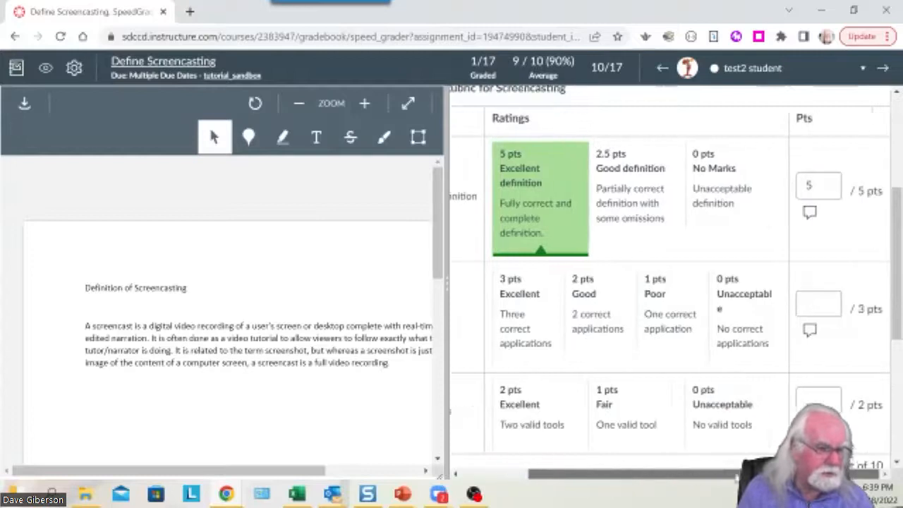
left_click(768, 353)
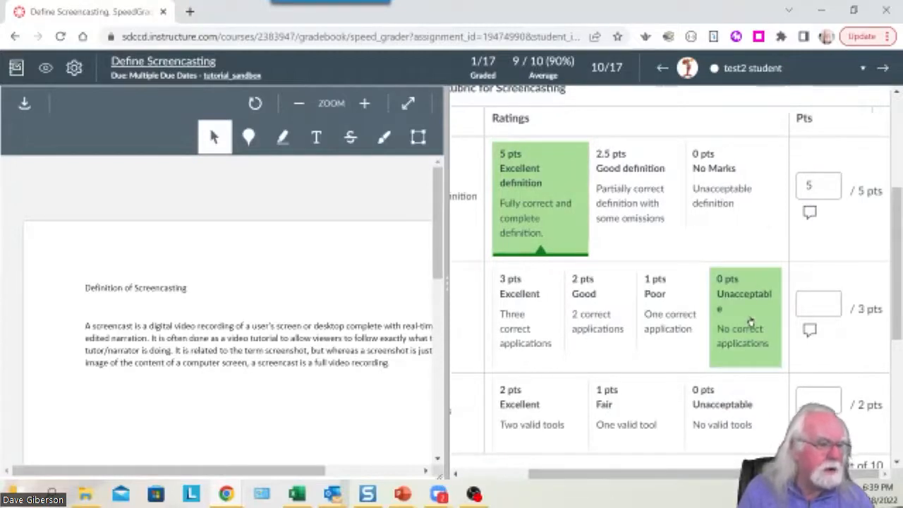
left_click(748, 325)
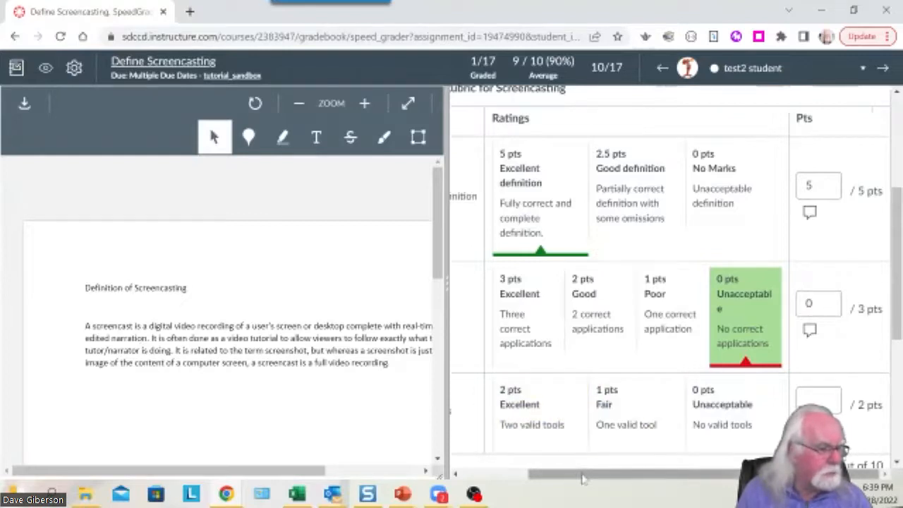
Rate Creation tools 0 pts Unacceptable and check the rubric totals 5 out of 10.
left_click_drag(583, 478, 504, 479)
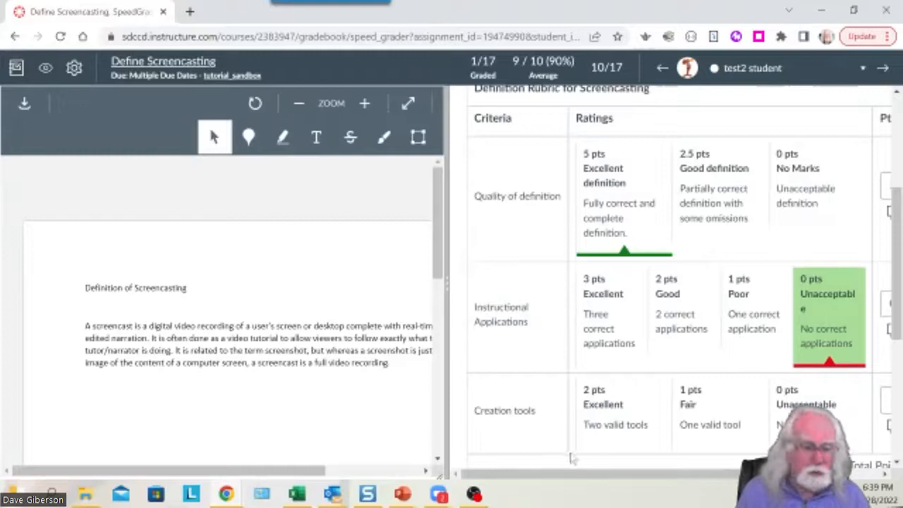
left_click_drag(631, 477, 710, 480)
left_click(730, 413)
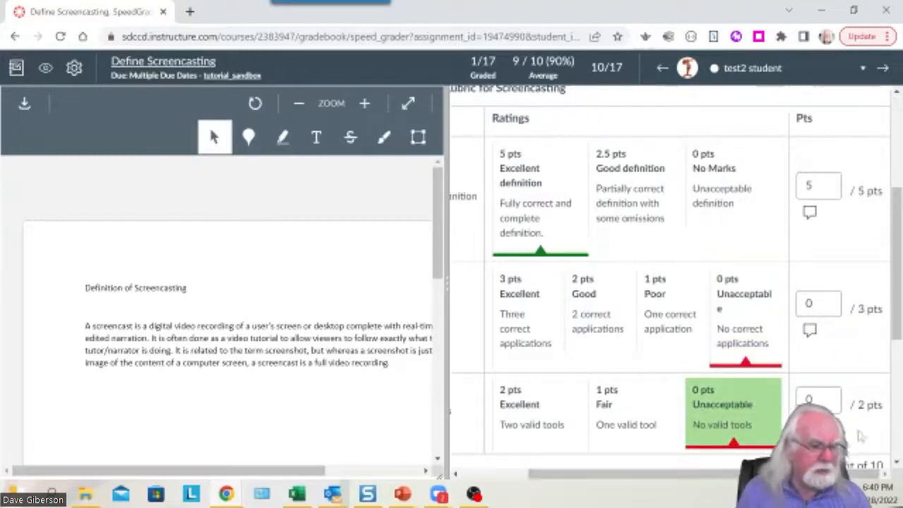
scroll(684, 371, "down", 2)
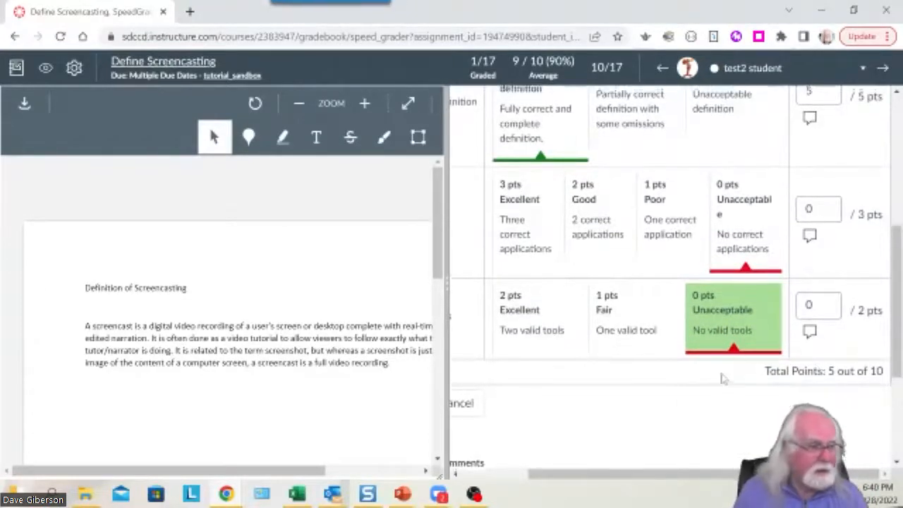
scroll(720, 378, "up", 3)
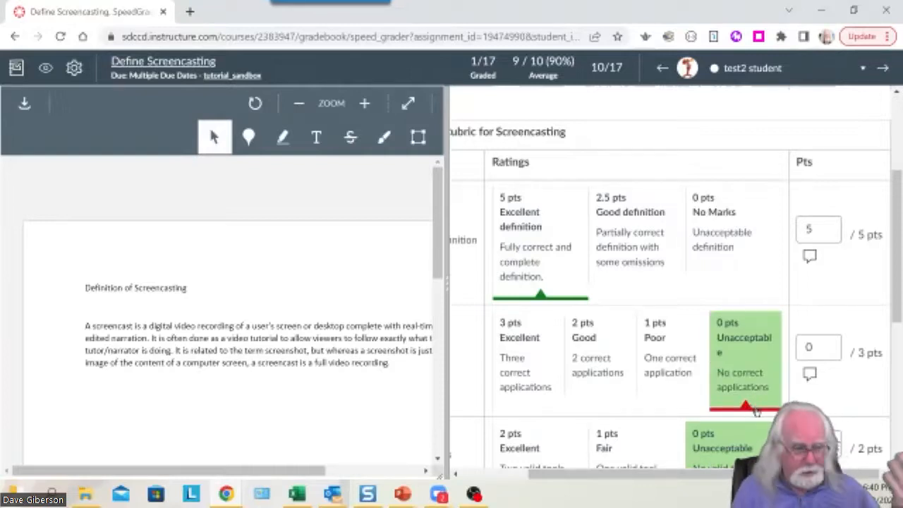
left_click_drag(897, 319, 897, 344)
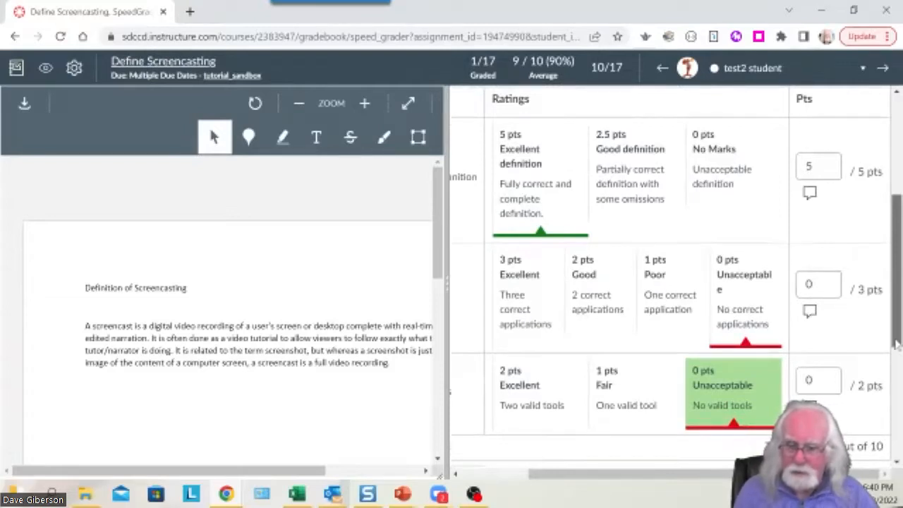
left_click_drag(897, 344, 895, 459)
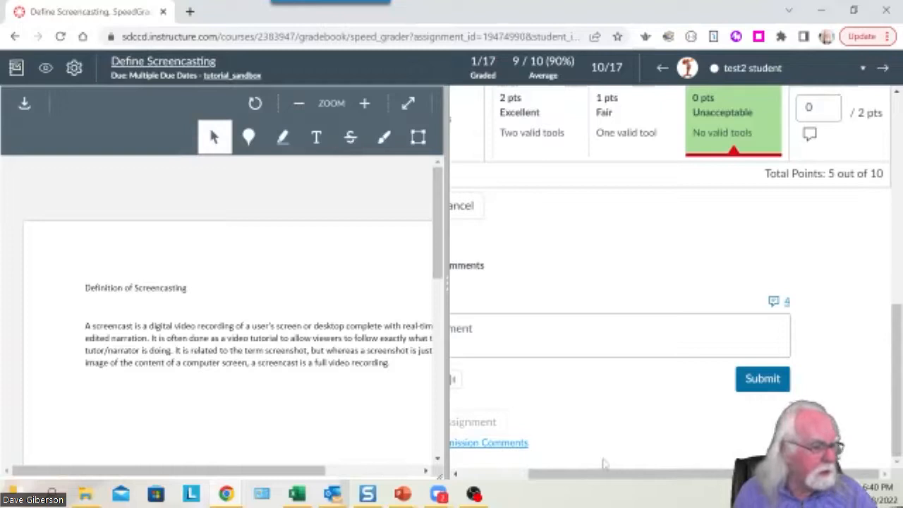
left_click_drag(595, 480, 528, 501)
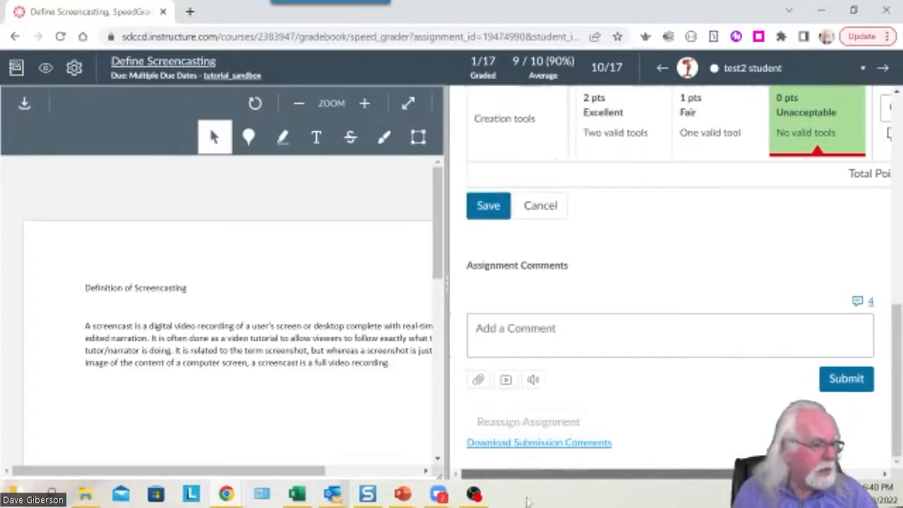
scroll(625, 480, "up", 6)
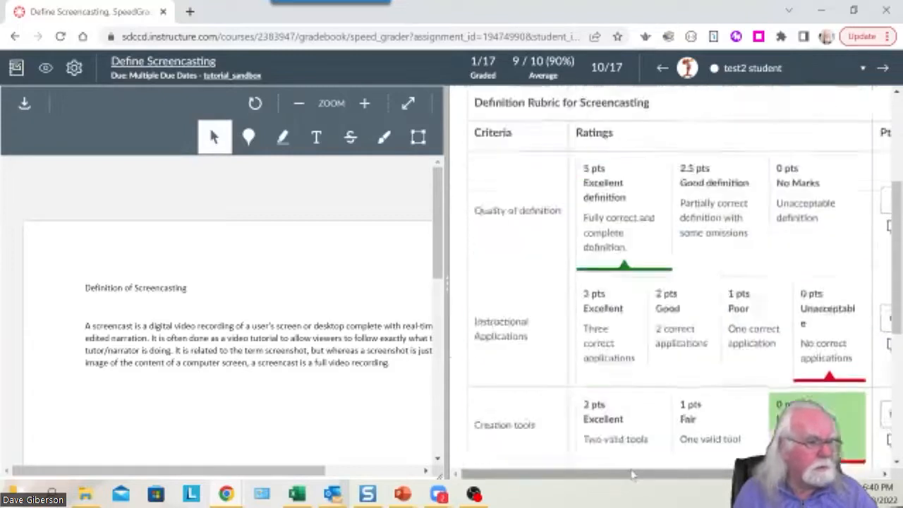
scroll(633, 478, "up", 2)
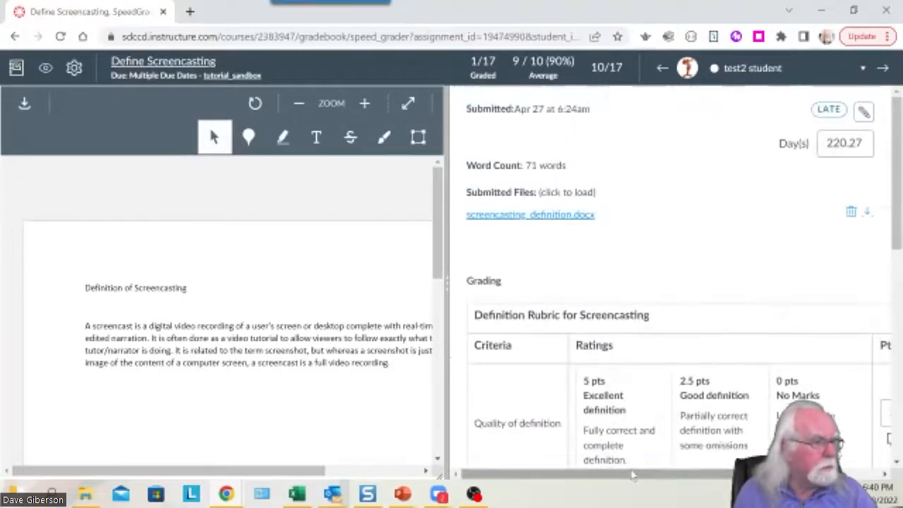
left_click_drag(897, 247, 897, 380)
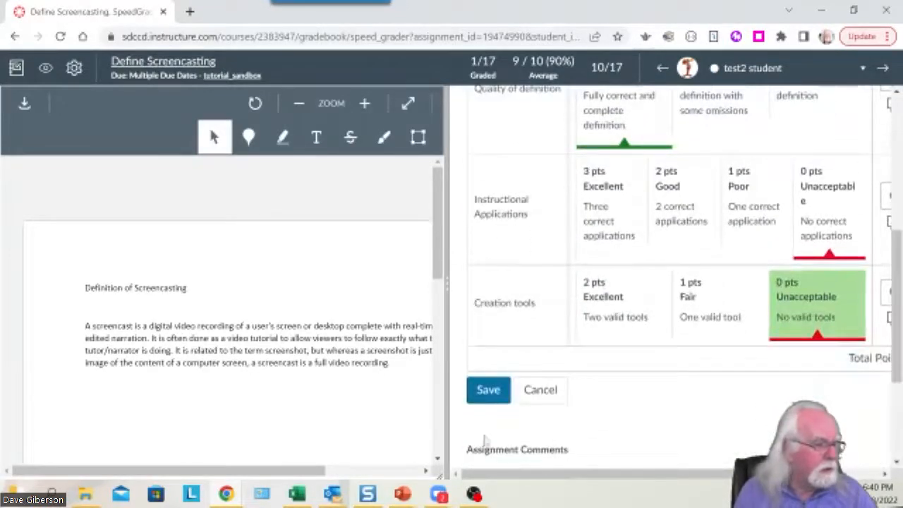
Save the rubric assessment, confirm the grade shows 5, and click into the comment box.
left_click(488, 389)
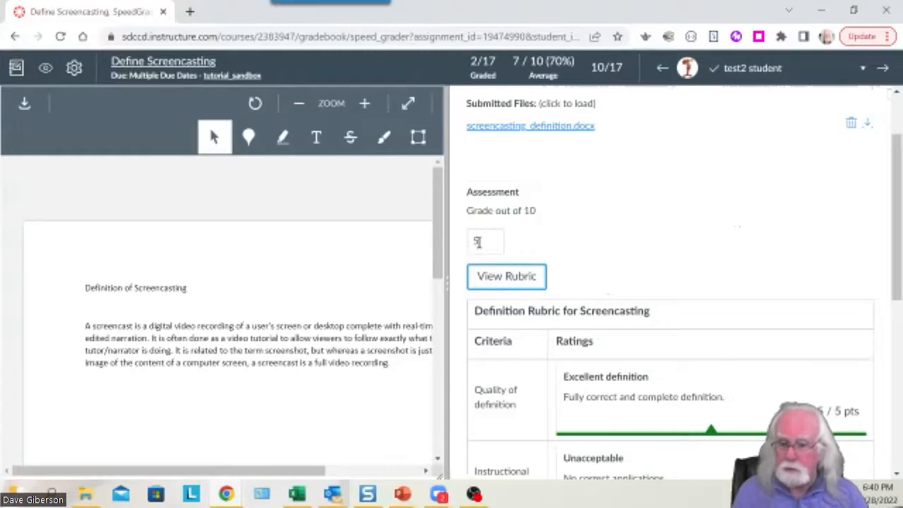
left_click_drag(896, 212, 897, 339)
scroll(651, 176, "up", 2)
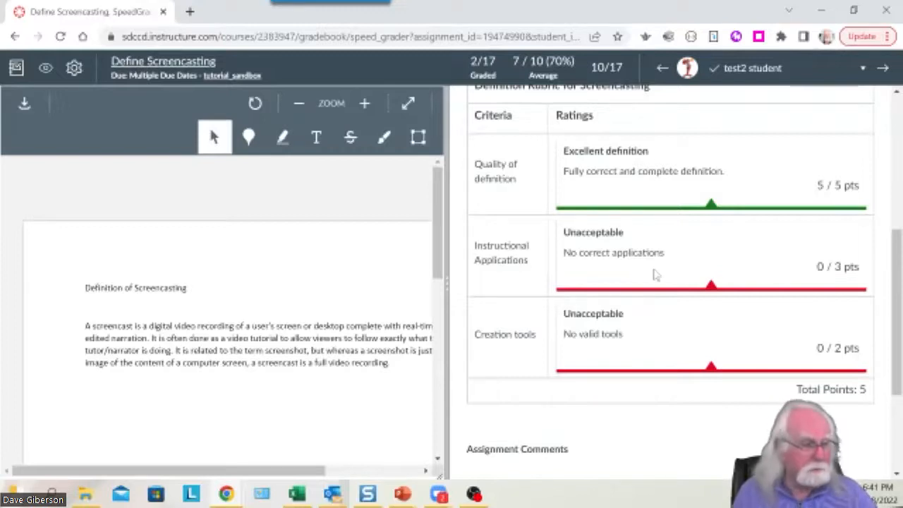
left_click_drag(899, 312, 898, 255)
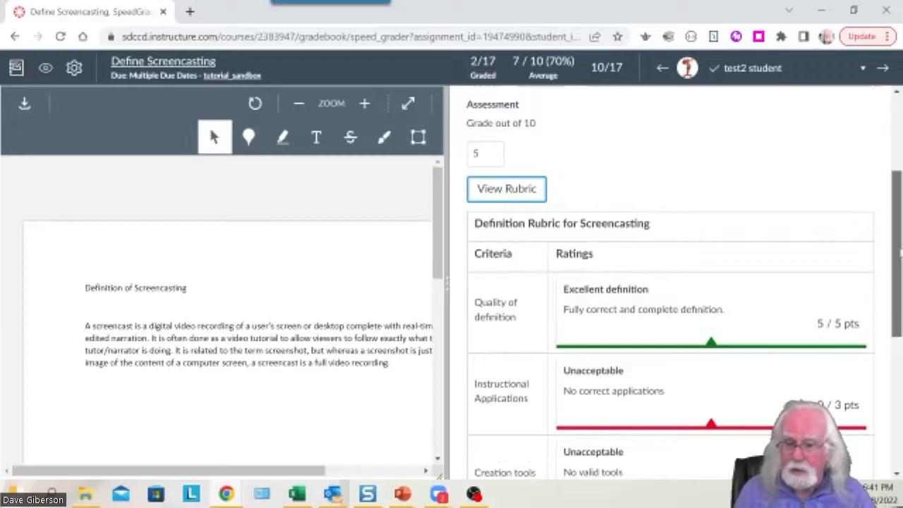
left_click_drag(900, 251, 896, 390)
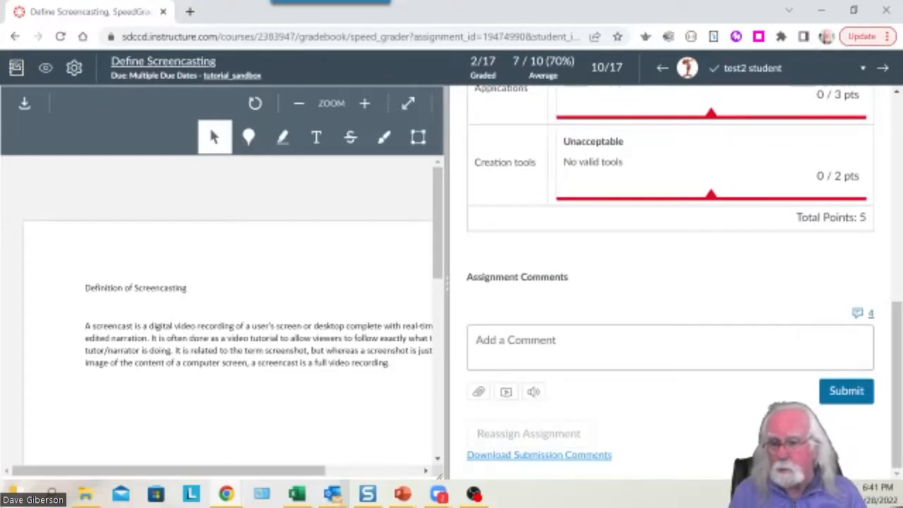
left_click(588, 348)
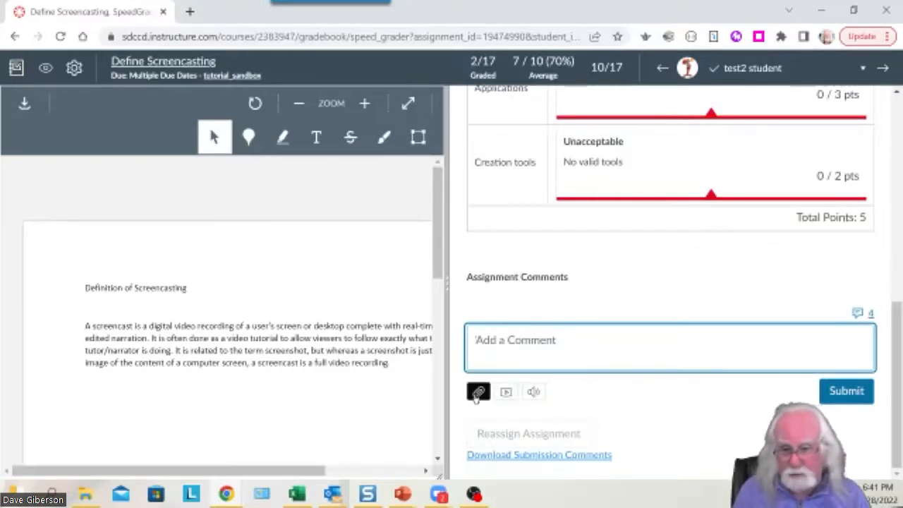
left_click_drag(898, 424, 897, 401)
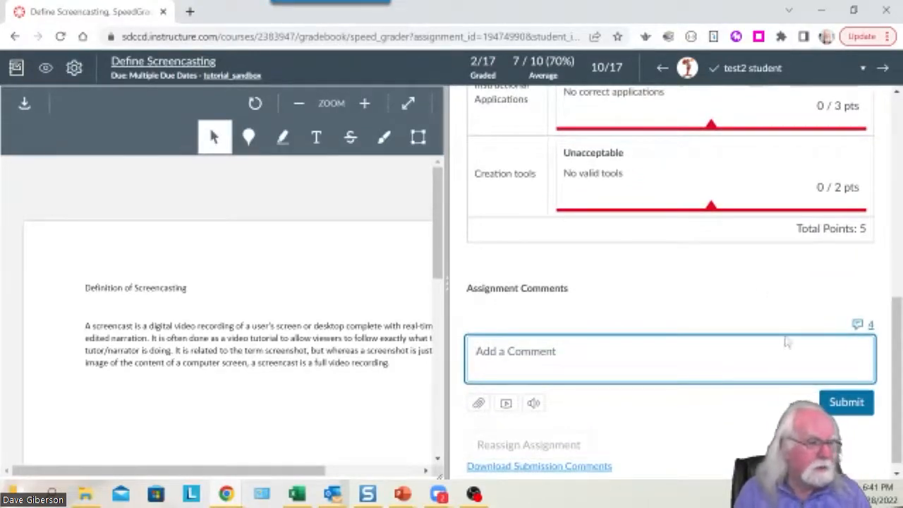
Return to Grades and search 'defin' to filter the Gradebook to Define Screencasting.
left_click(847, 405)
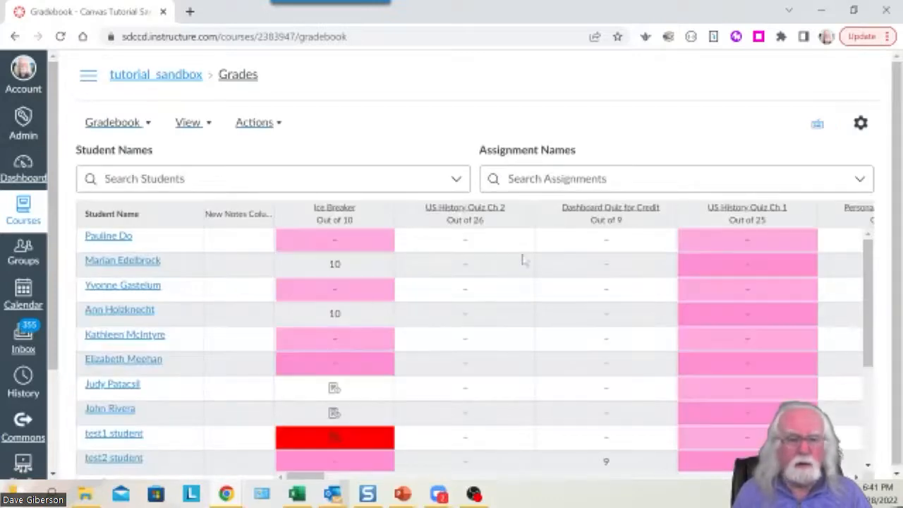
left_click(553, 180)
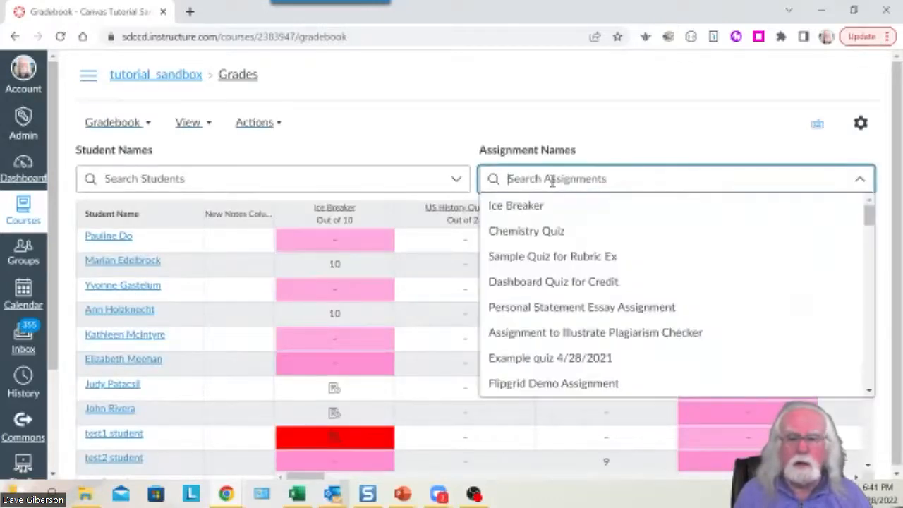
type("defin")
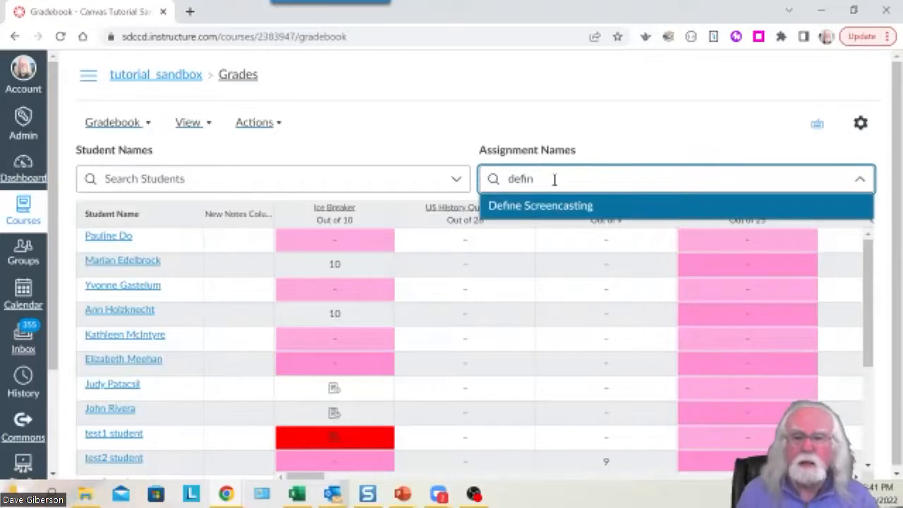
left_click(591, 210)
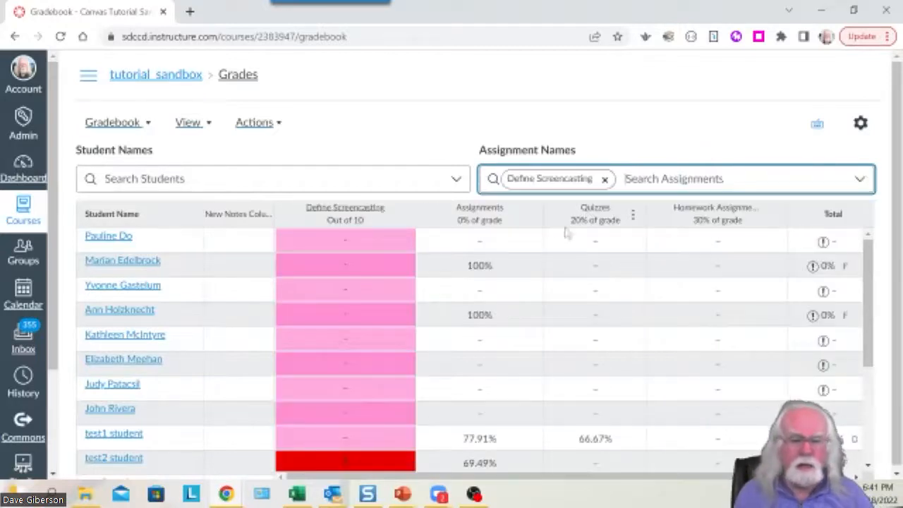
scroll(551, 247, "down", 2)
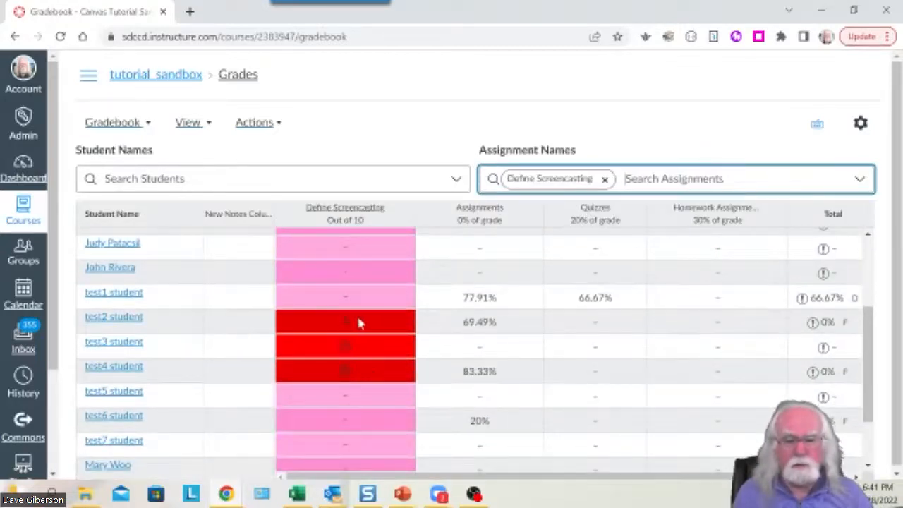
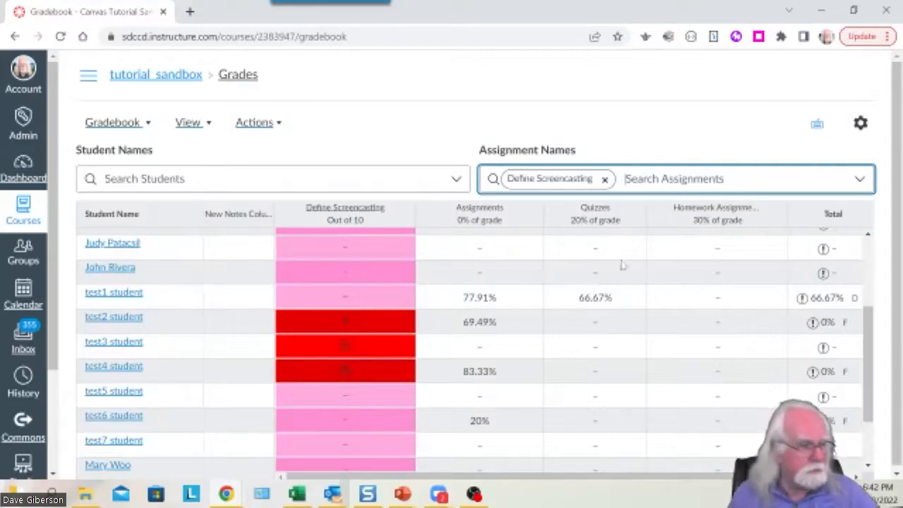
Navigate through the course Modules to the 60-point Essay Assignment.
left_click_drag(873, 360, 871, 265)
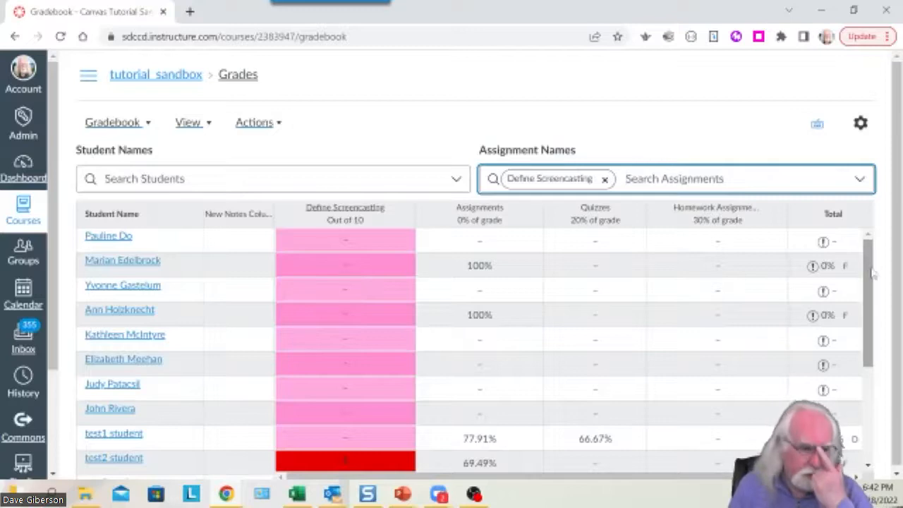
left_click_drag(869, 270, 847, 255)
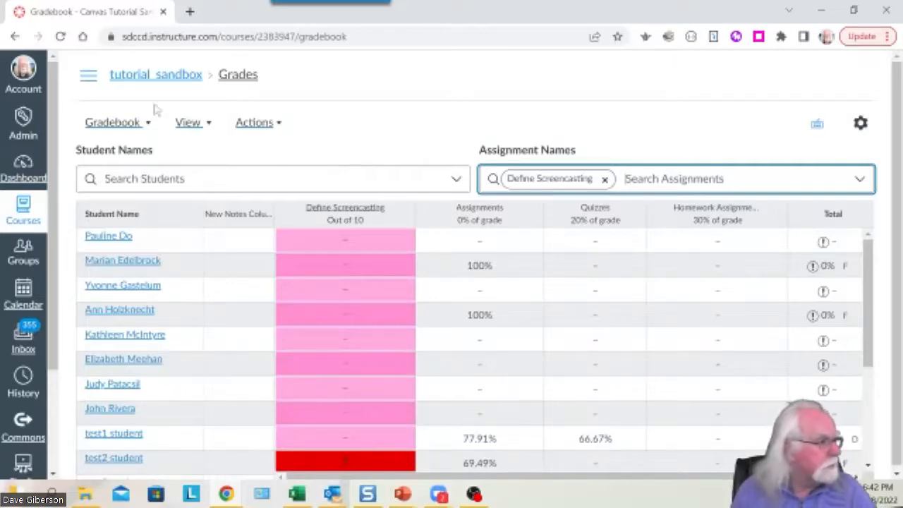
left_click(89, 78)
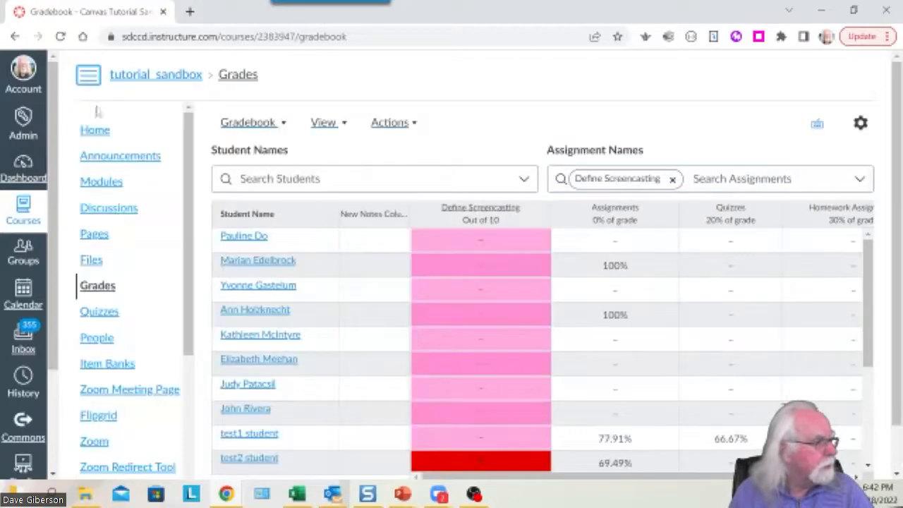
left_click(111, 188)
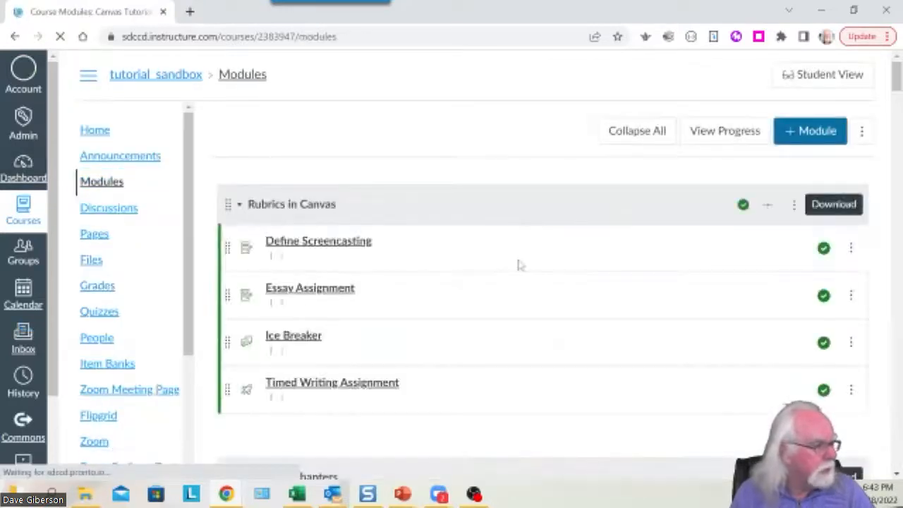
scroll(519, 261, "down", 1)
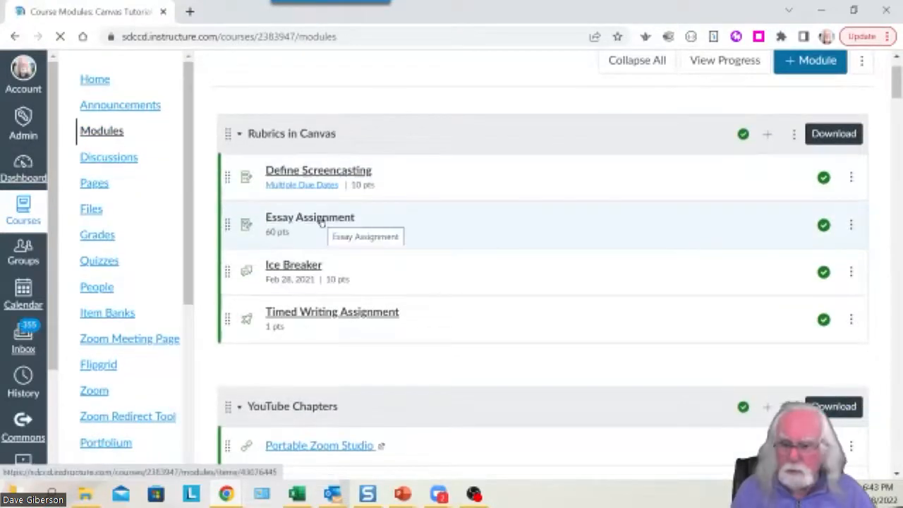
left_click(322, 223)
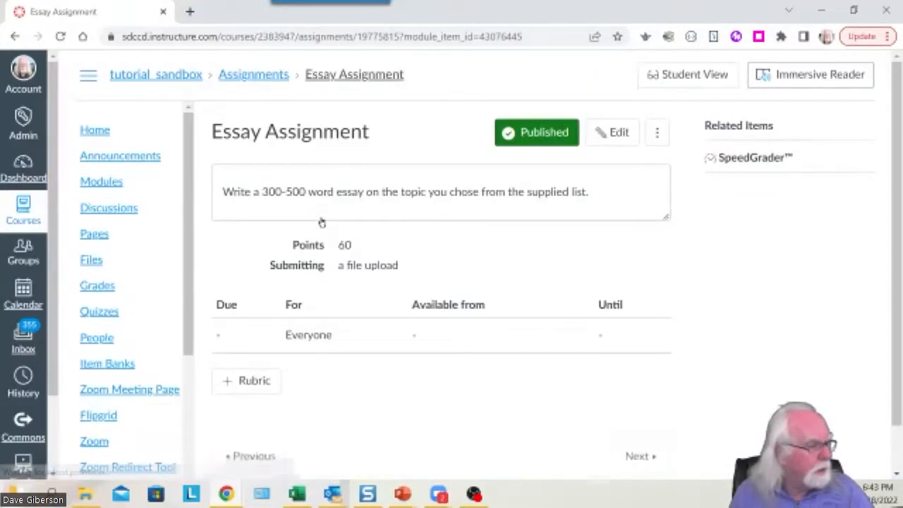
Add a new blank rubric, 'Some Rubric', with one default criterion to the assignment.
left_click(252, 384)
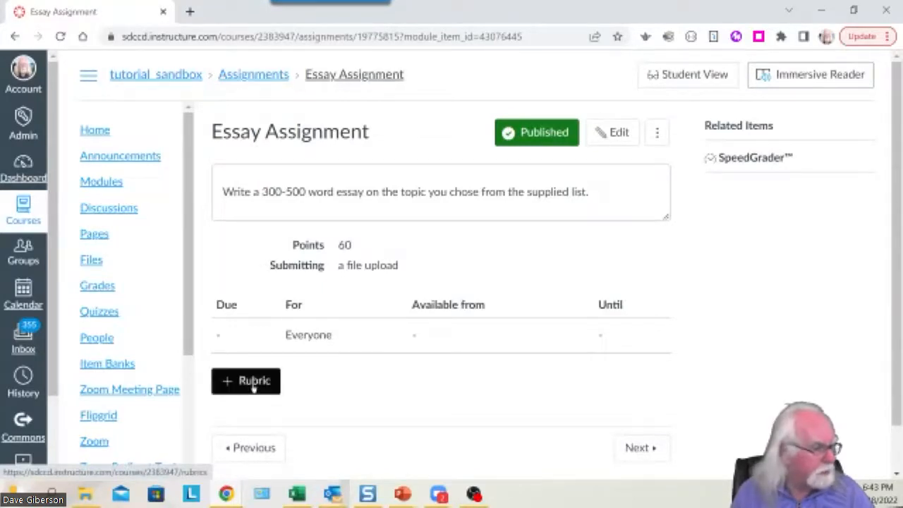
left_click(253, 385)
scroll(780, 358, "down", 1)
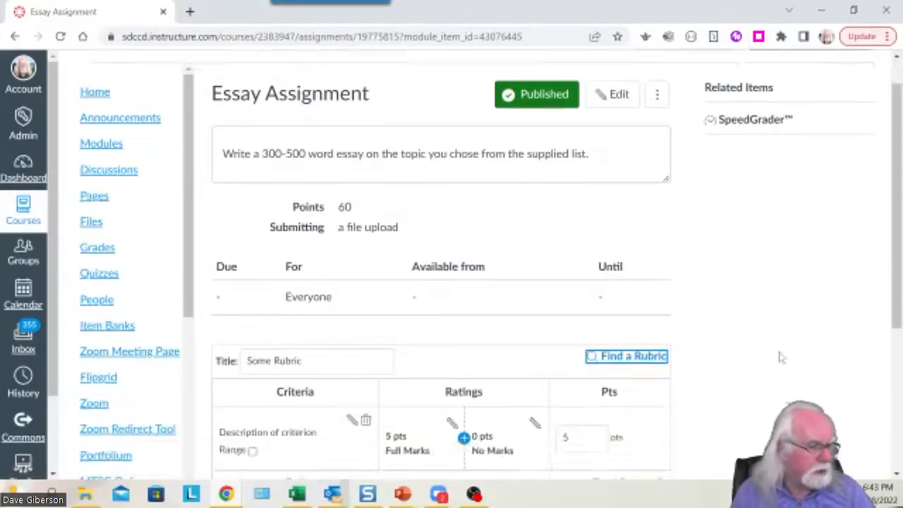
scroll(780, 357, "down", 3)
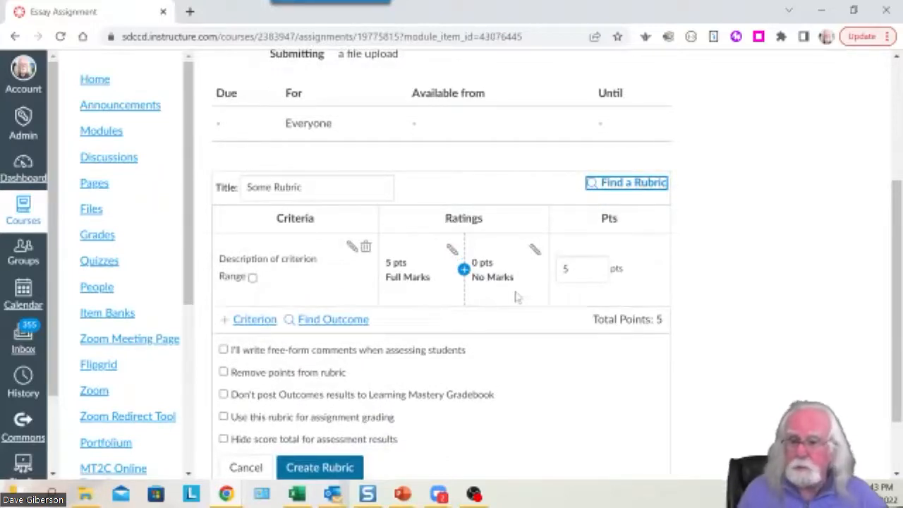
Search existing rubrics and preview the Essay Rubric from the tutorial_sandbox course.
left_click(619, 186)
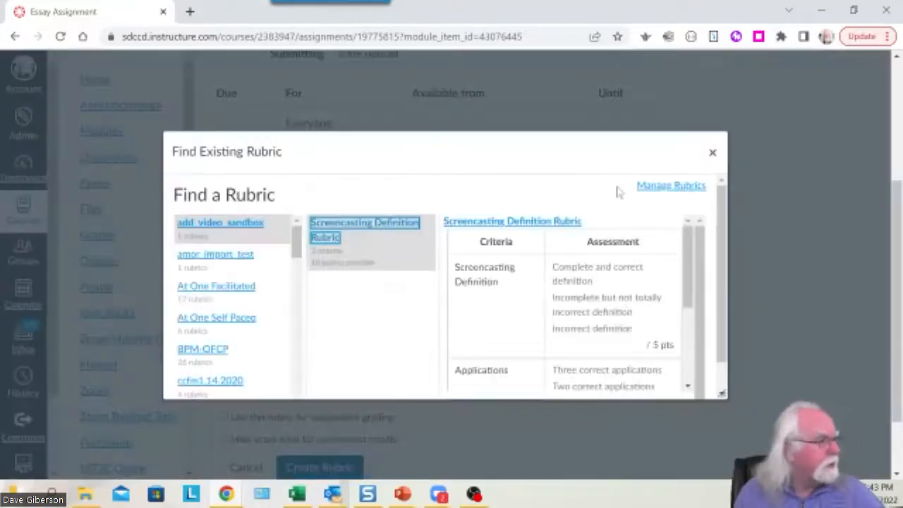
left_click_drag(689, 284, 722, 395)
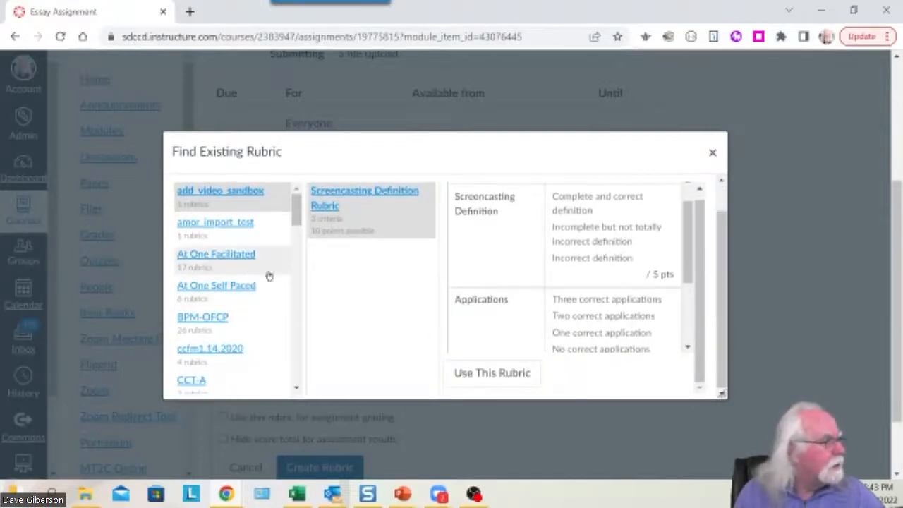
left_click_drag(299, 228, 287, 386)
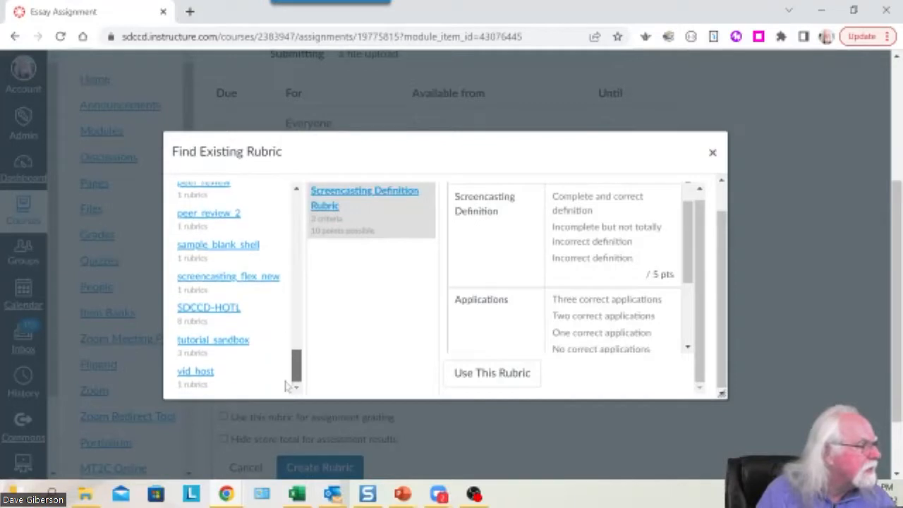
left_click(232, 343)
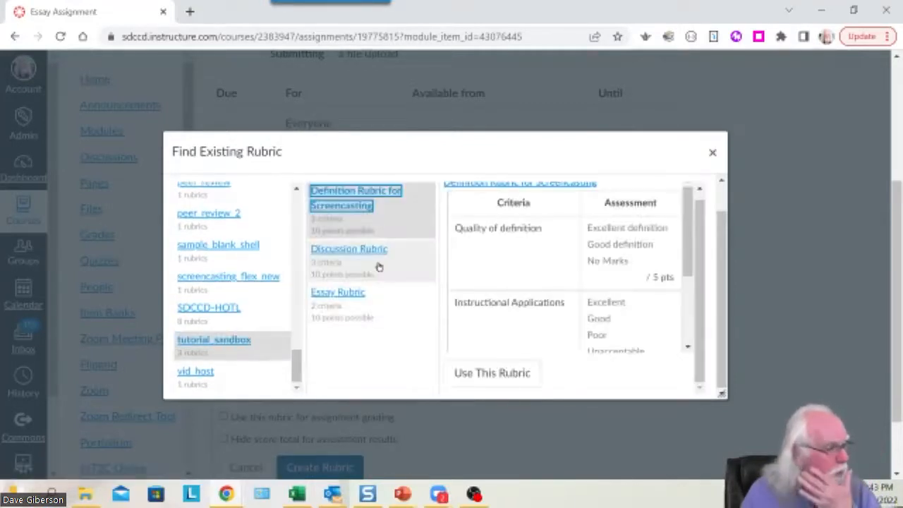
left_click(346, 297)
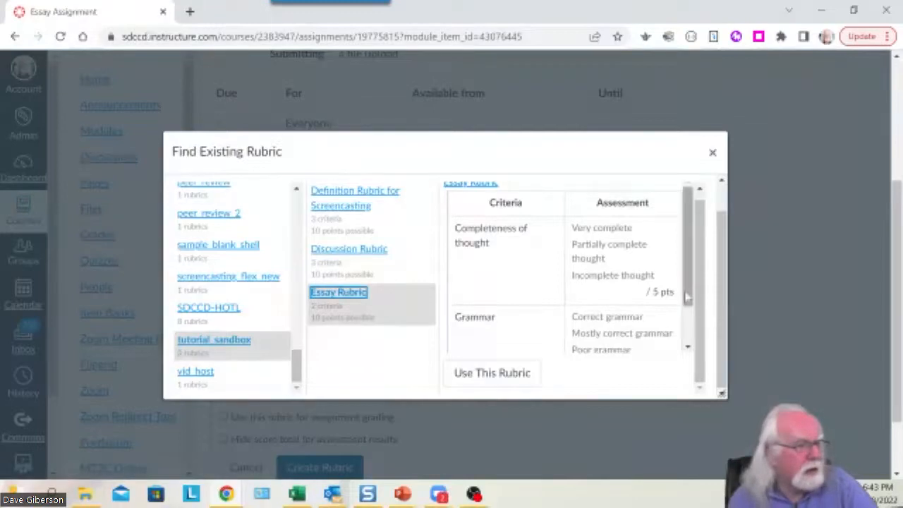
Use the 10-point Essay Rubric, with Completeness of thought and Grammar criteria, for this assignment.
scroll(687, 306, "down", 1)
left_click_drag(686, 306, 694, 329)
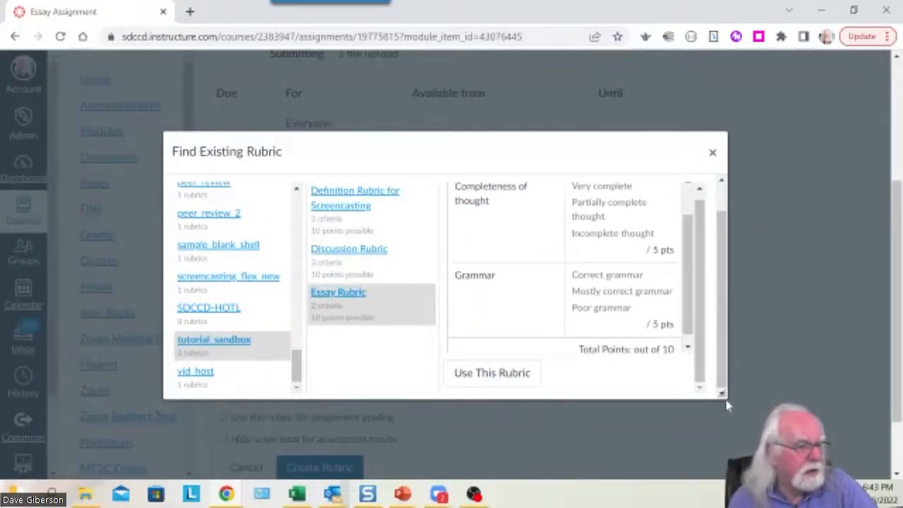
left_click_drag(724, 397, 891, 474)
left_click_drag(581, 154, 477, 101)
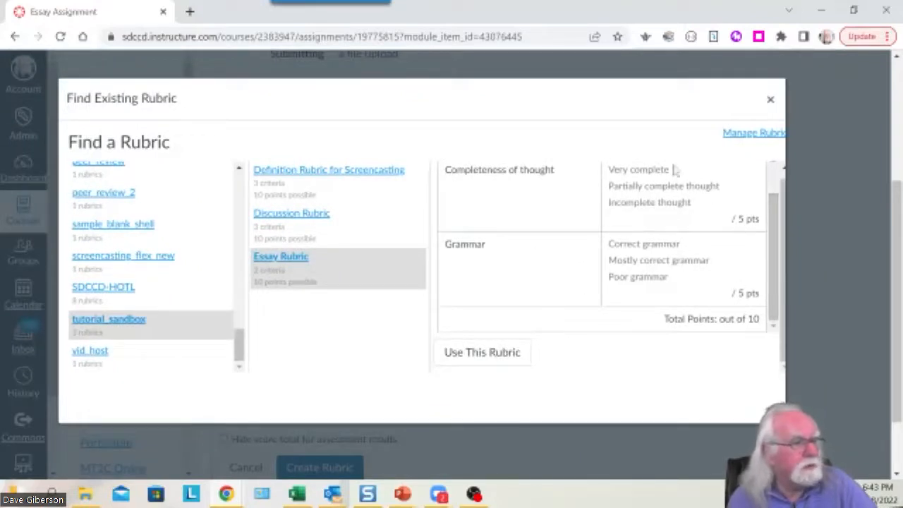
left_click(473, 353)
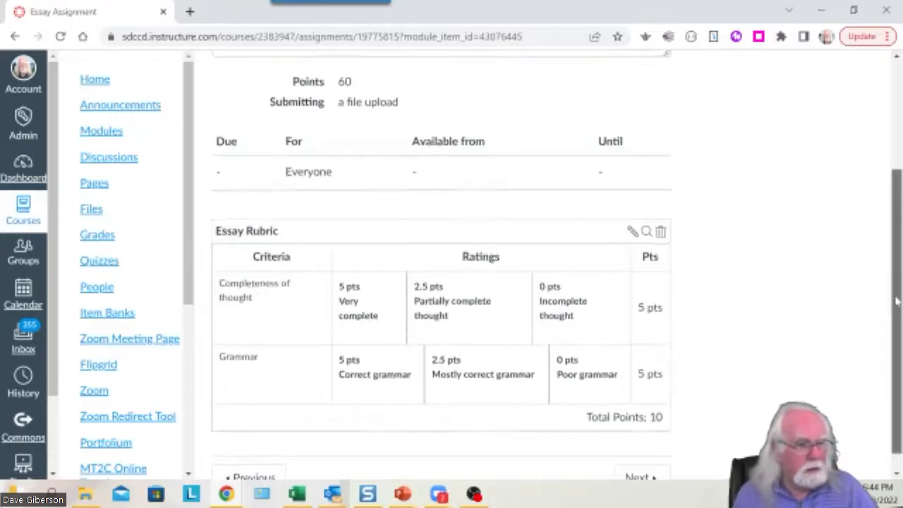
Edit the Essay Assignment, replace 60 points with 10, and save it.
scroll(895, 307, "up", 3)
left_click(613, 120)
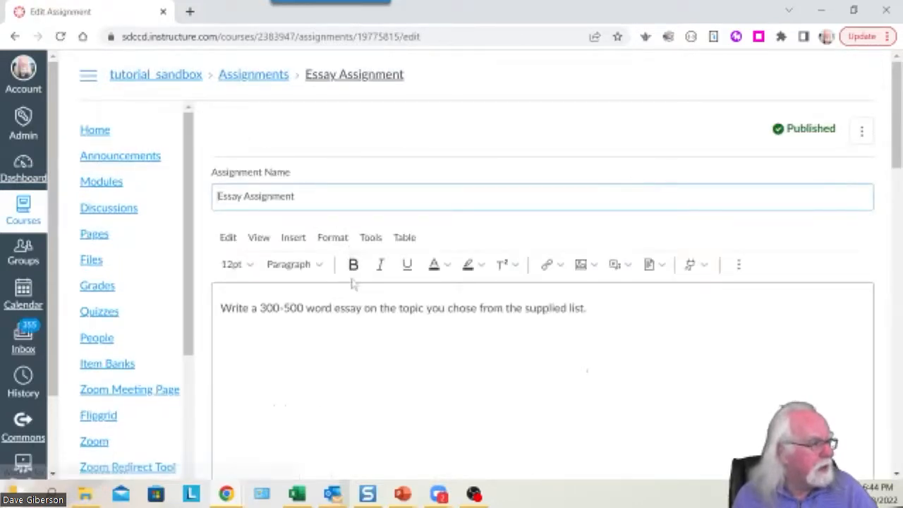
scroll(347, 282, "down", 5)
left_click_drag(367, 147, 334, 149)
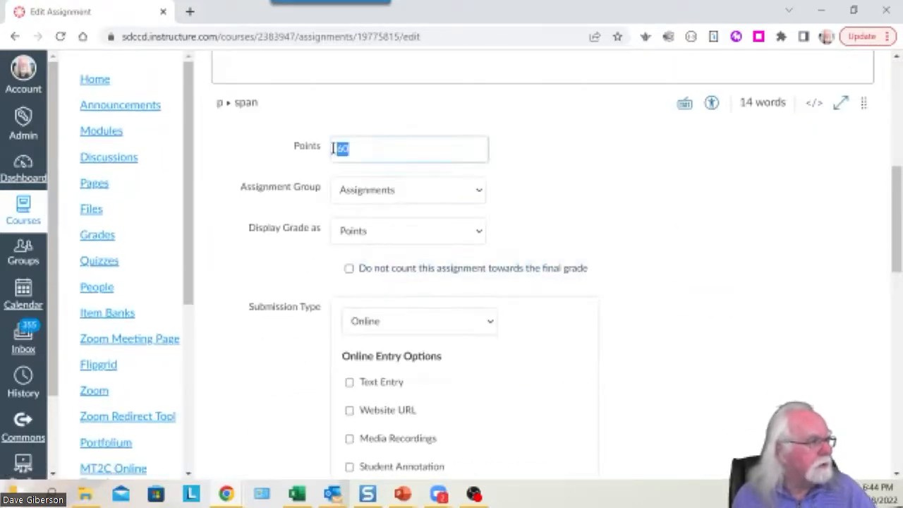
type("10")
scroll(762, 360, "down", 10)
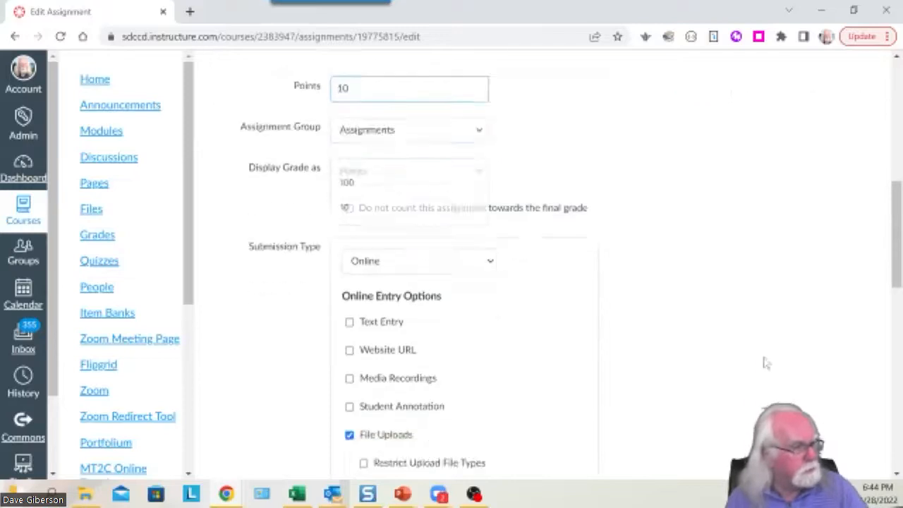
scroll(758, 357, "down", 1)
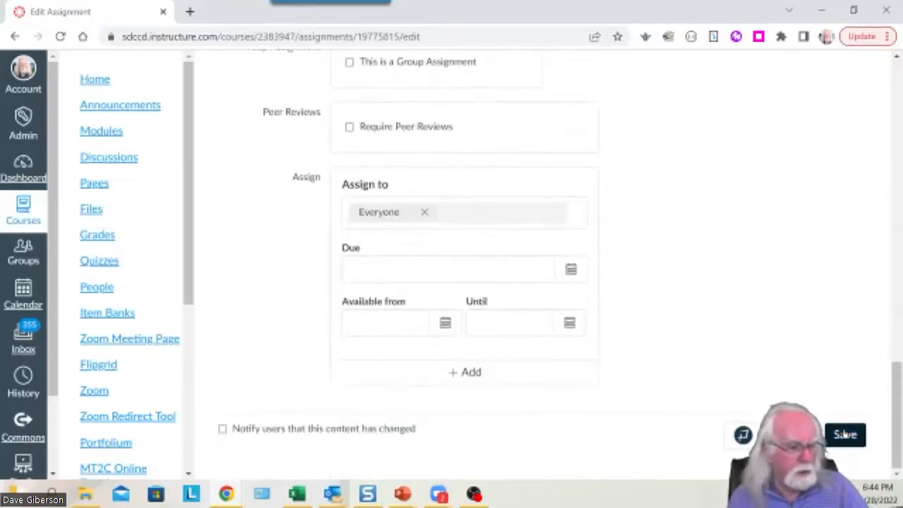
left_click(845, 434)
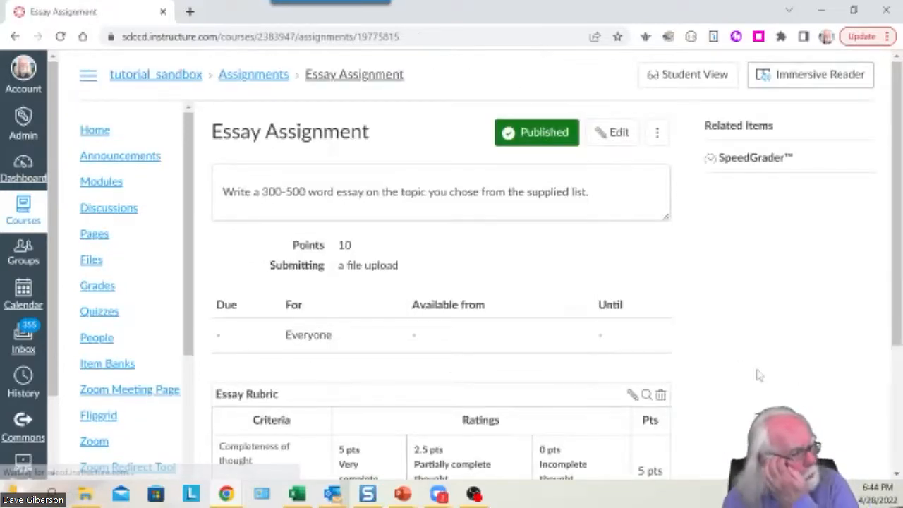
scroll(759, 375, "down", 3)
scroll(663, 346, "up", 3)
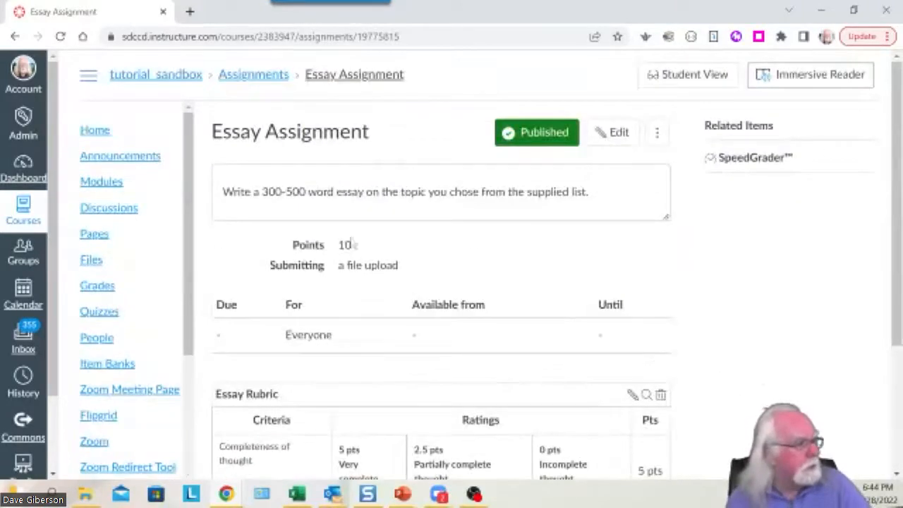
scroll(784, 315, "down", 3)
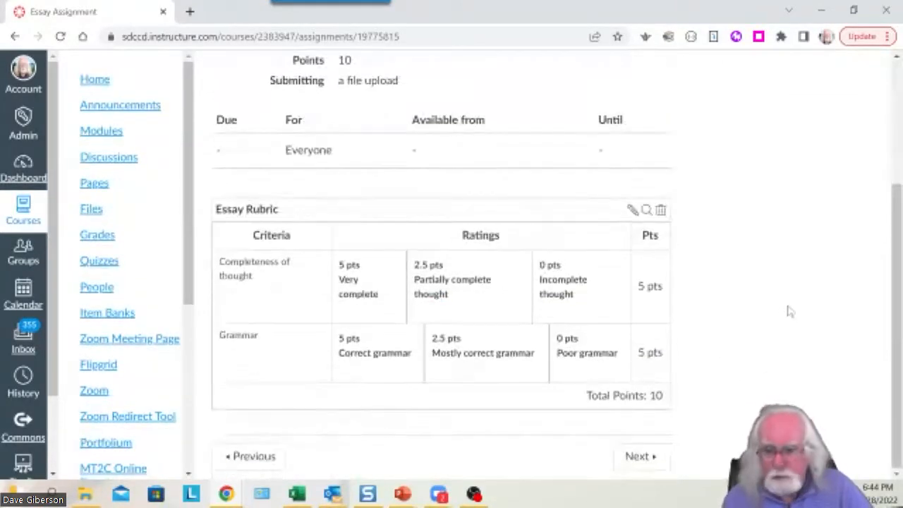
scroll(750, 311, "up", 2)
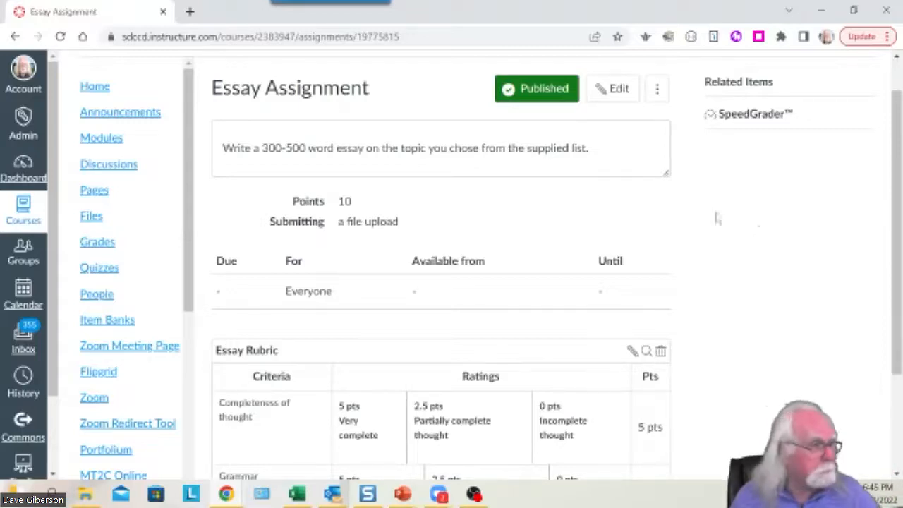
left_click(105, 137)
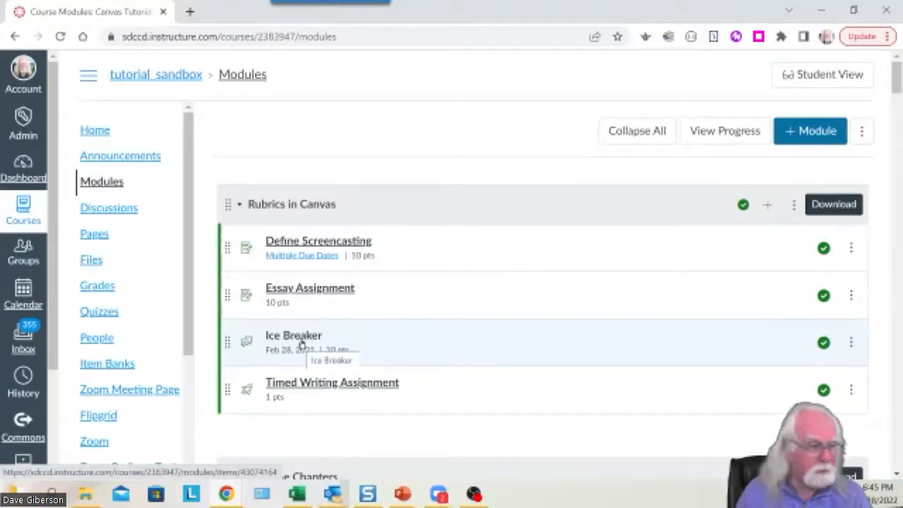
left_click(304, 341)
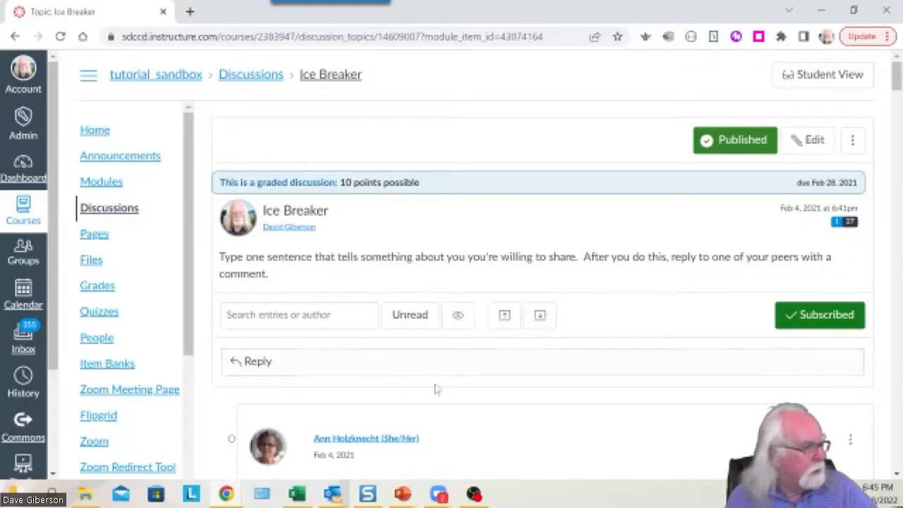
scroll(581, 353, "down", 6)
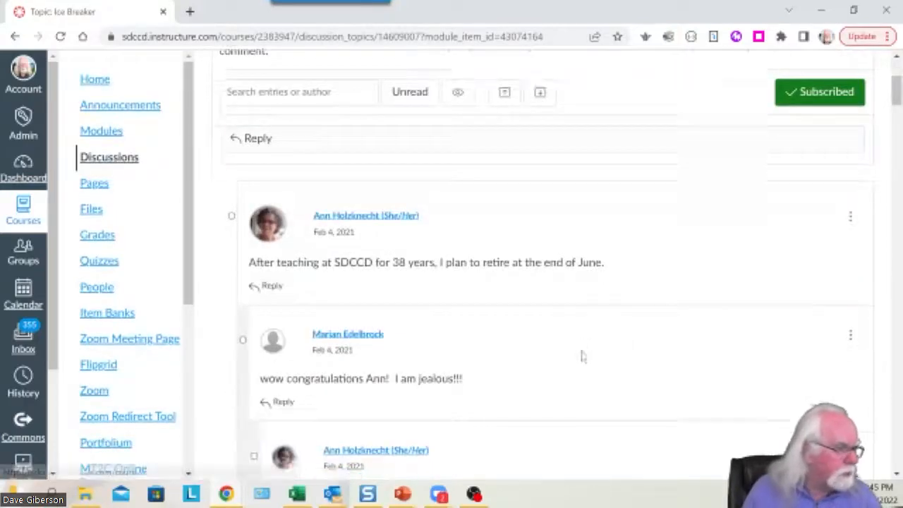
scroll(581, 353, "up", 7)
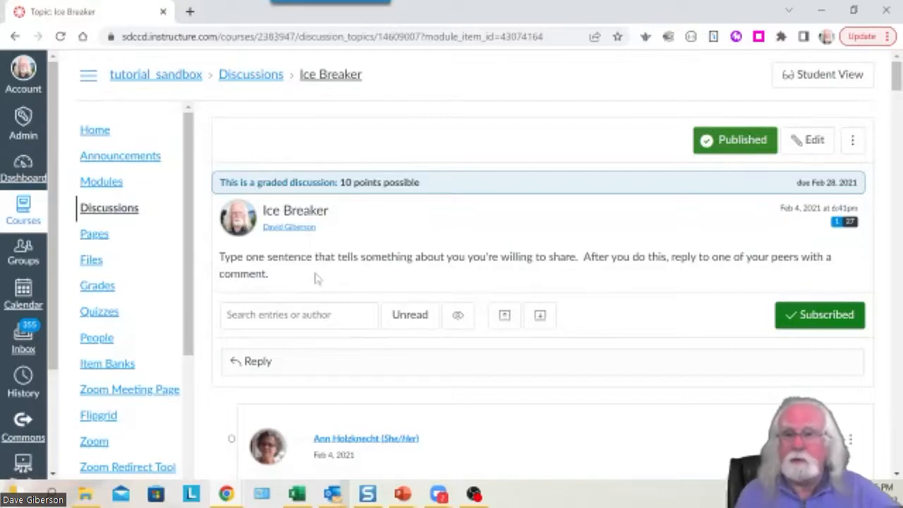
left_click(853, 144)
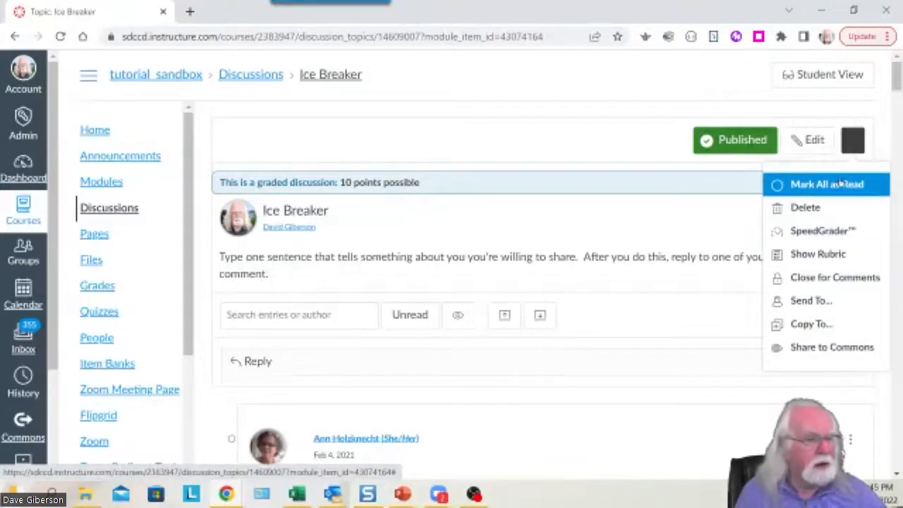
left_click(818, 256)
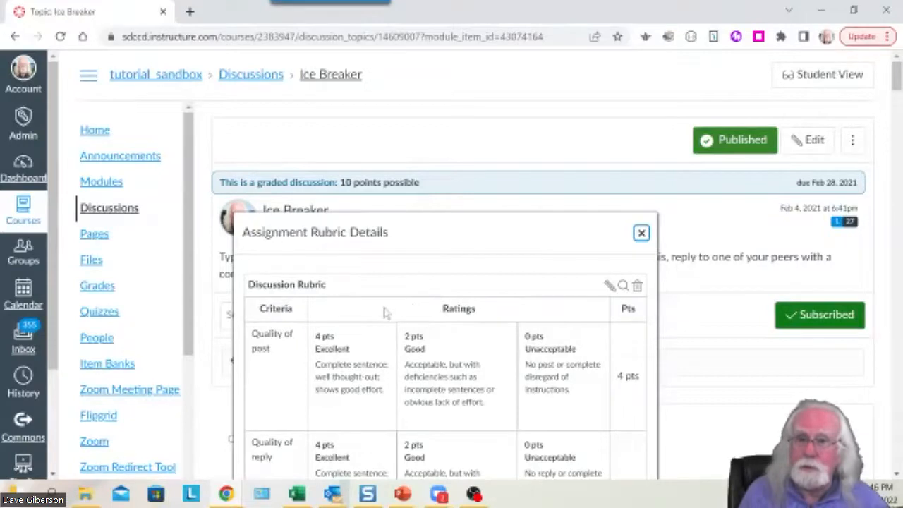
scroll(470, 343, "down", 3)
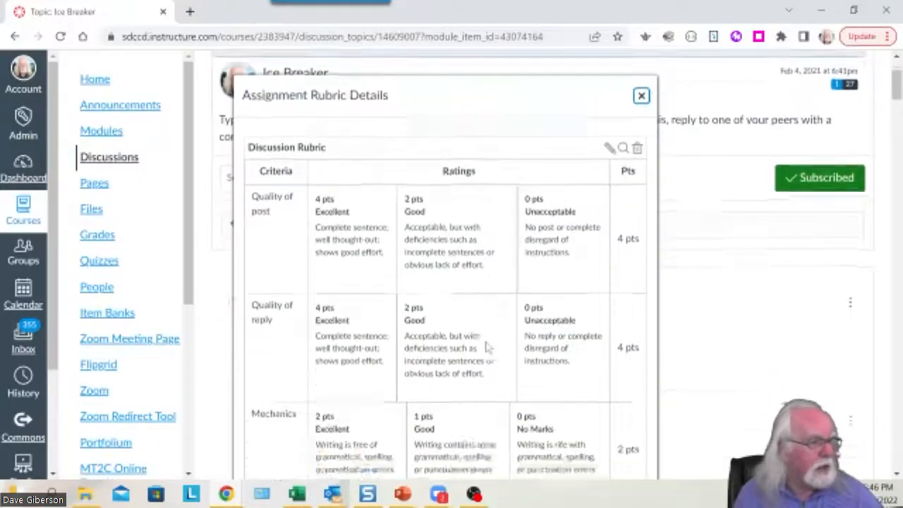
scroll(486, 346, "up", 1)
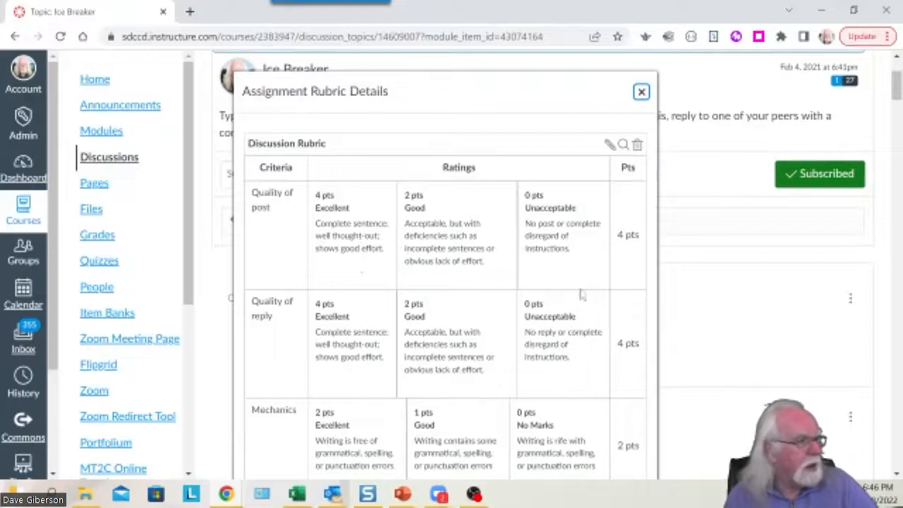
scroll(605, 324, "down", 1)
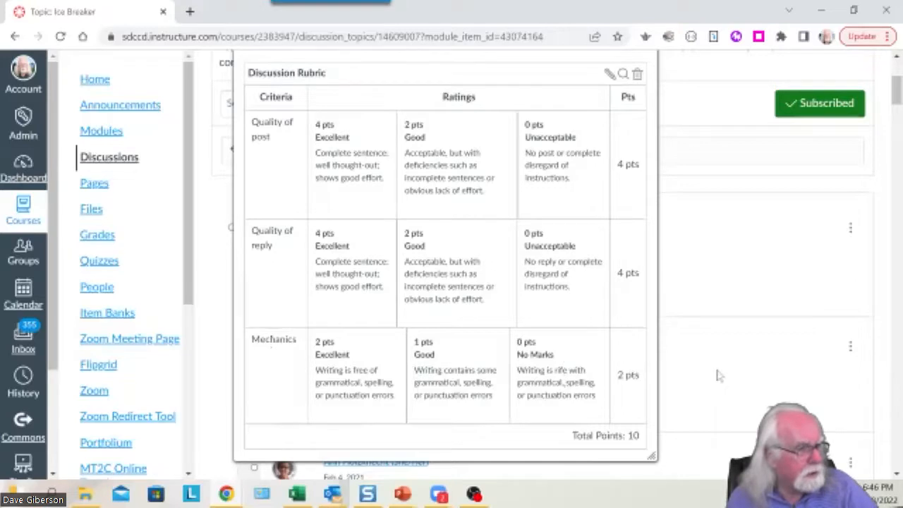
scroll(719, 374, "down", 1)
scroll(720, 374, "up", 3)
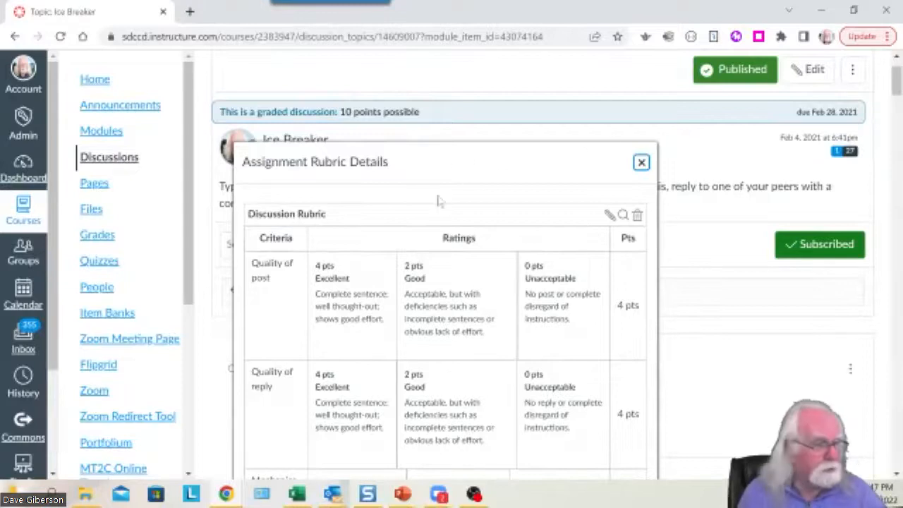
left_click(642, 163)
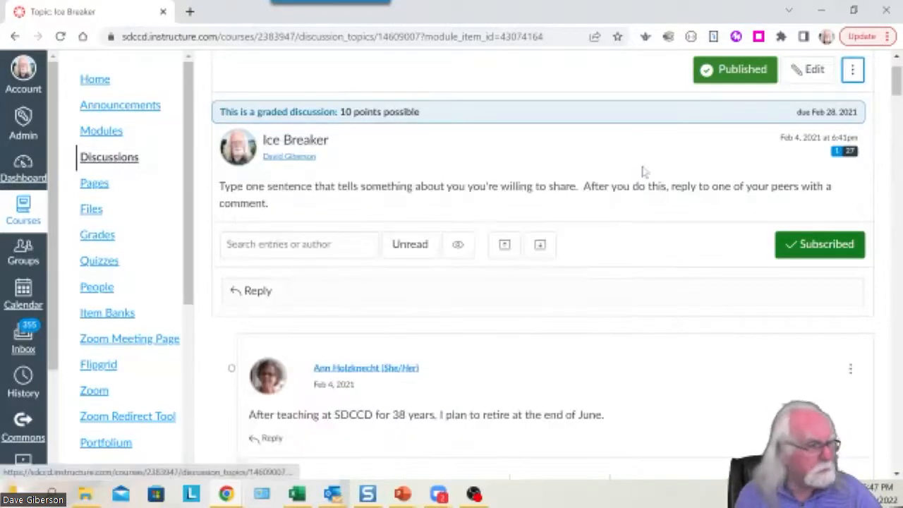
scroll(581, 261, "up", 1)
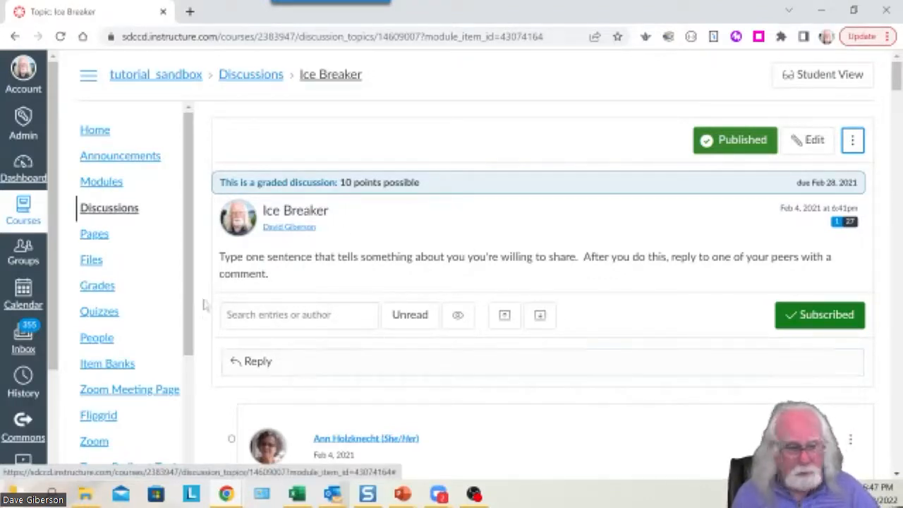
Filter the course Gradebook to the Ice Breaker assignment by searching 'ice'.
left_click(104, 287)
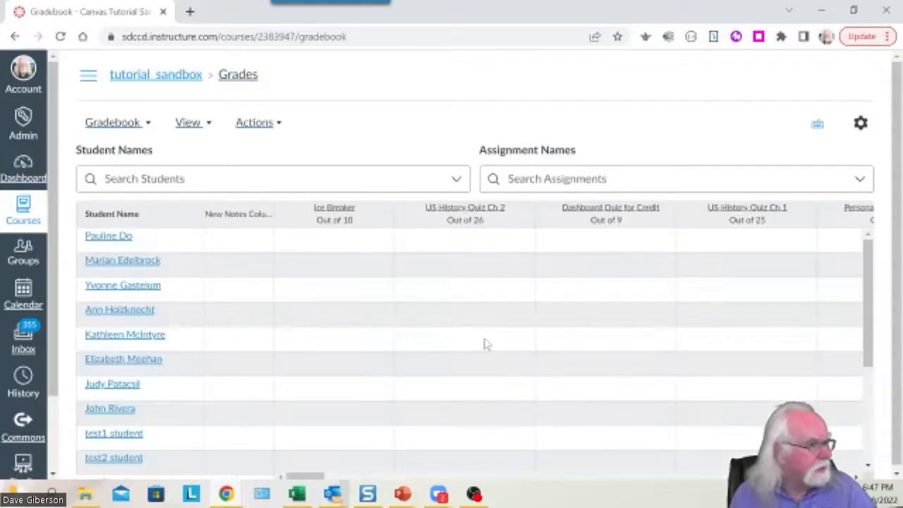
left_click(508, 179)
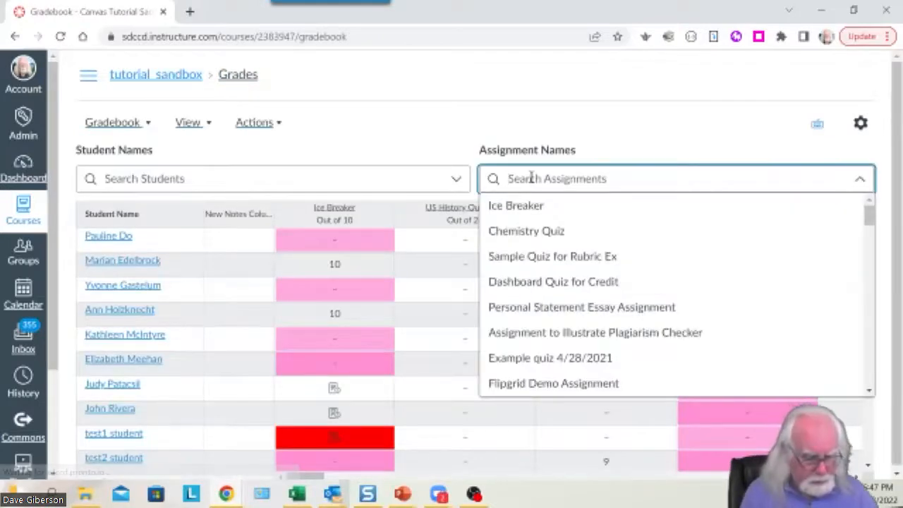
type("ice")
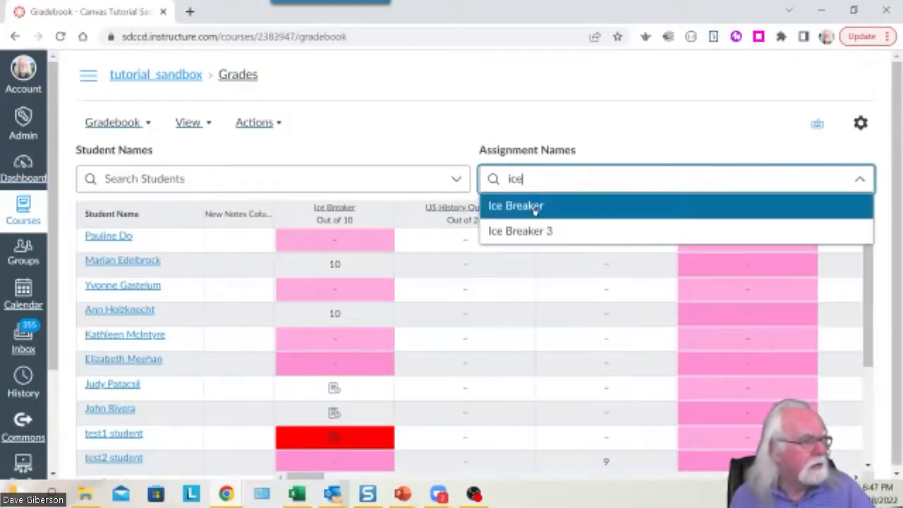
left_click(535, 207)
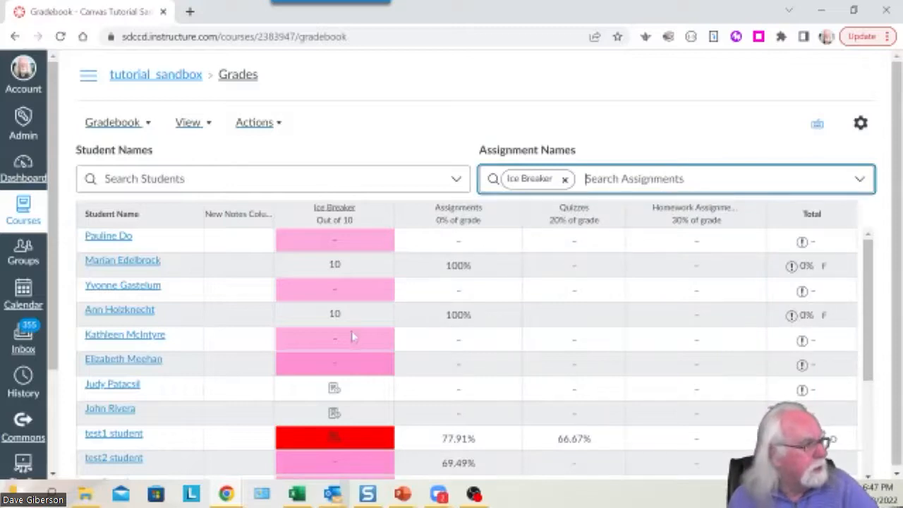
scroll(353, 338, "down", 3)
scroll(354, 336, "up", 3)
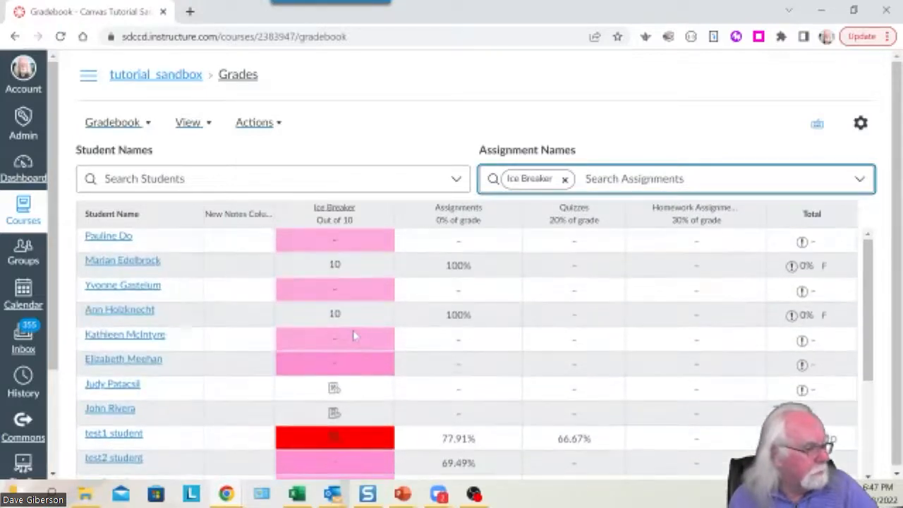
scroll(354, 337, "down", 3)
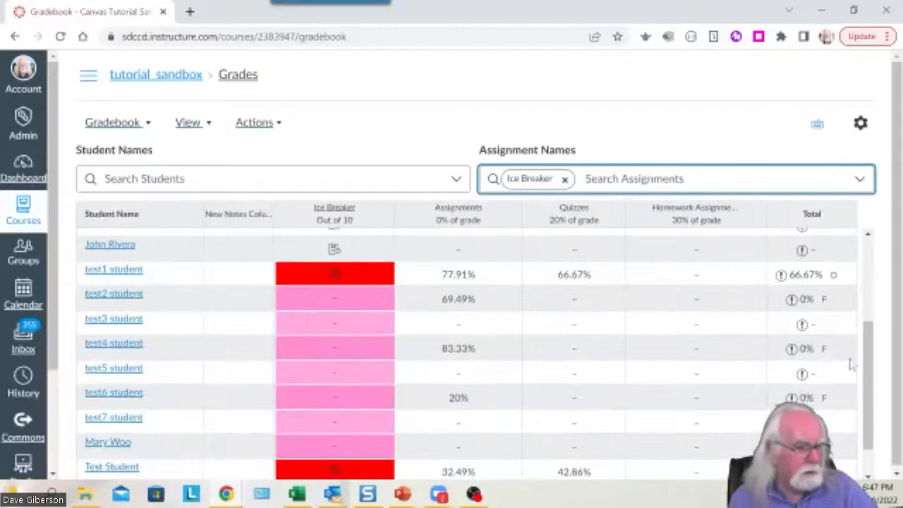
scroll(868, 432, "up", 3)
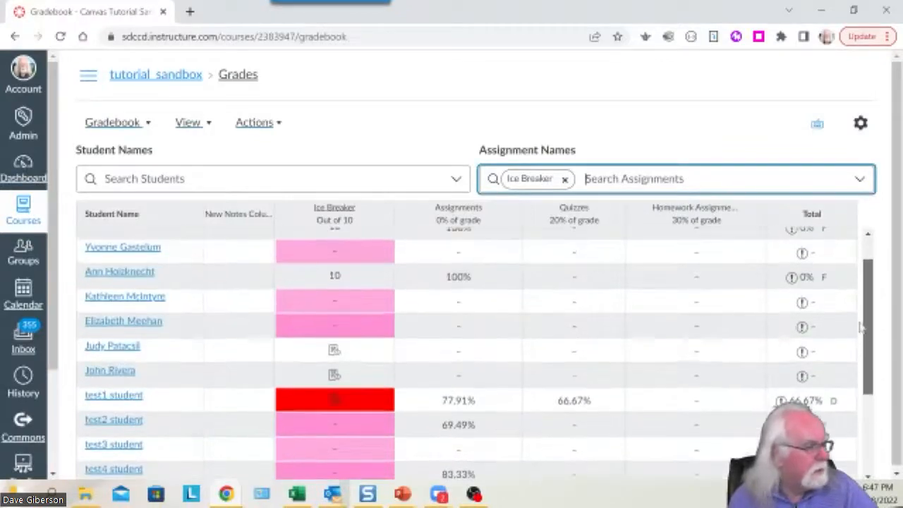
scroll(868, 432, "down", 3)
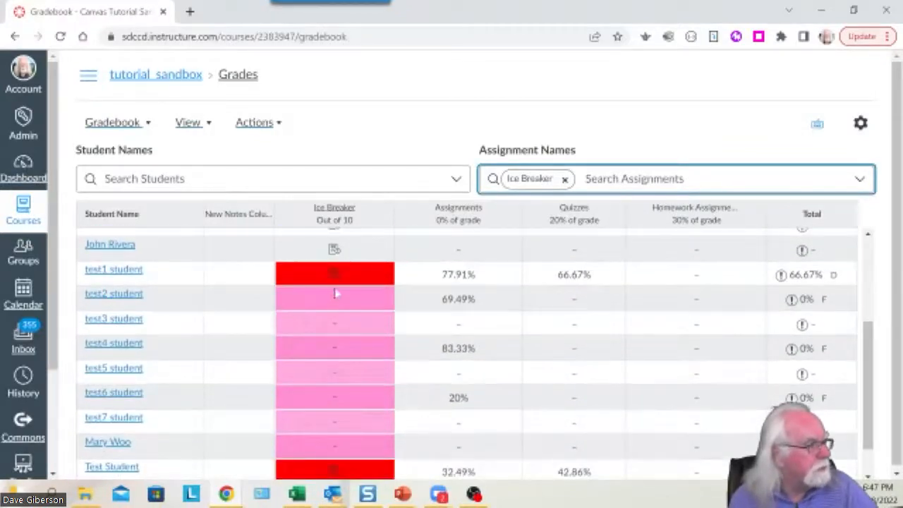
scroll(347, 287, "up", 3)
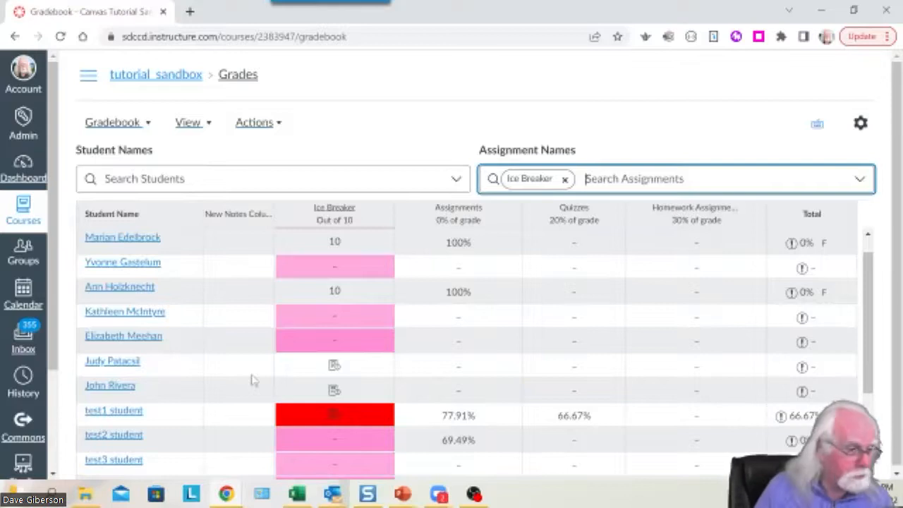
Open an ungraded Ice Breaker submission's details in SpeedGrader, then come back to the Gradebook.
left_click(332, 392)
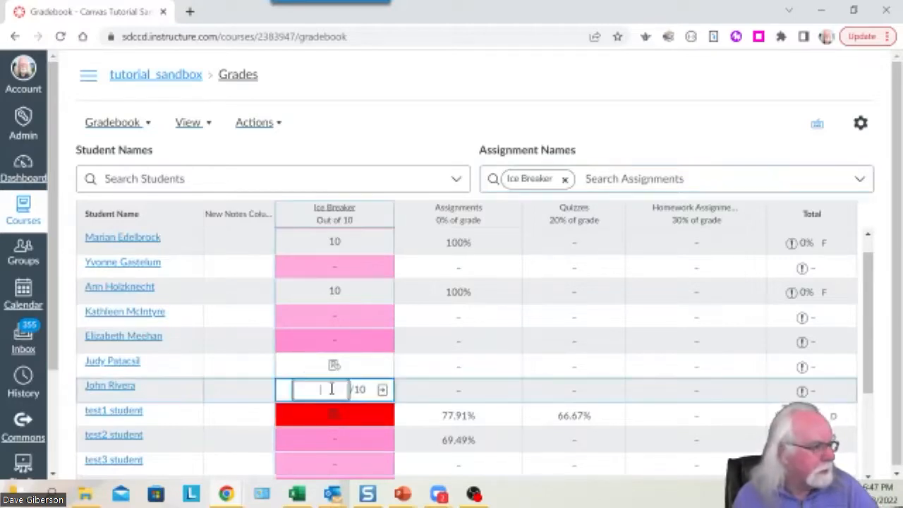
left_click(384, 391)
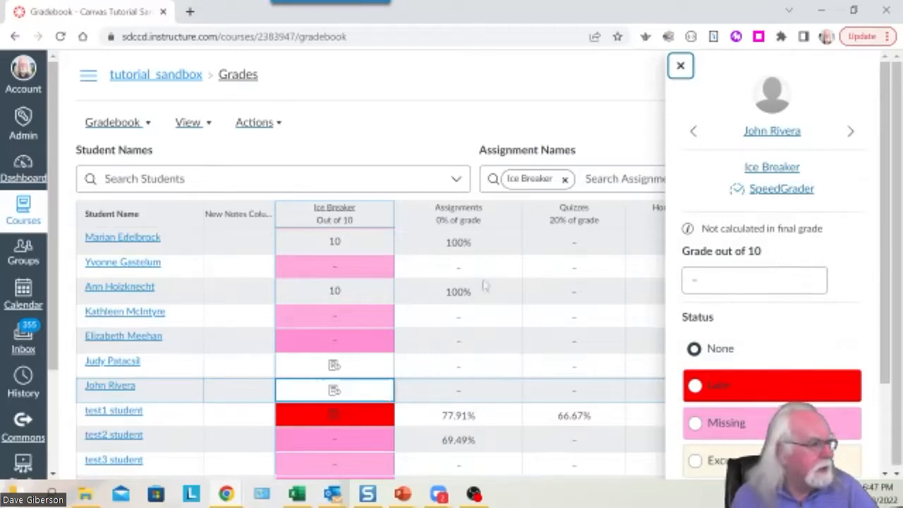
left_click(782, 191)
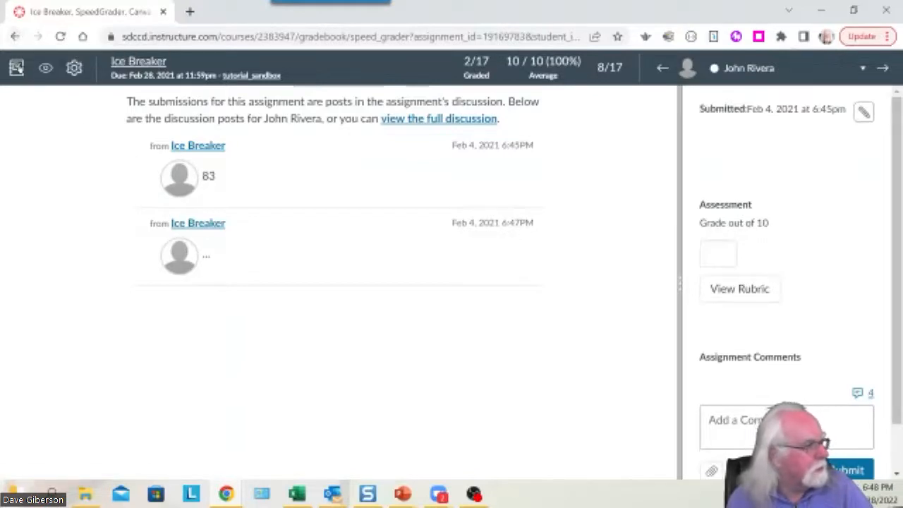
left_click(15, 68)
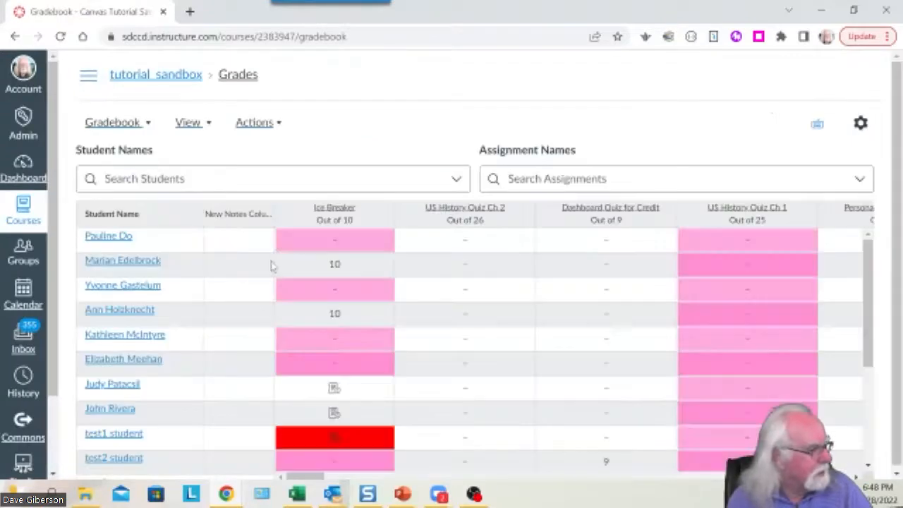
Open the grade detail panel for the student's empty Ice Breaker entry, out of 10.
scroll(272, 264, "down", 3)
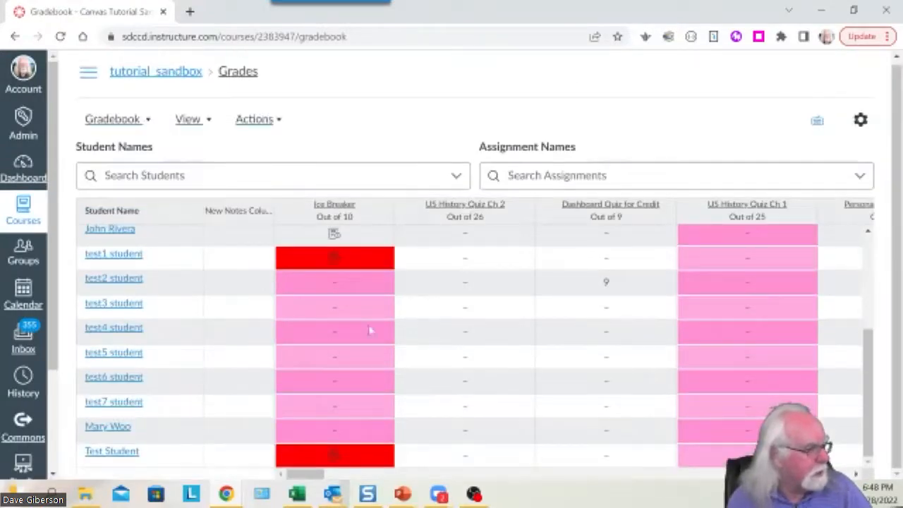
mouse_move(869, 372)
left_mouse_down()
mouse_move(870, 342)
mouse_move(870, 377)
left_mouse_up()
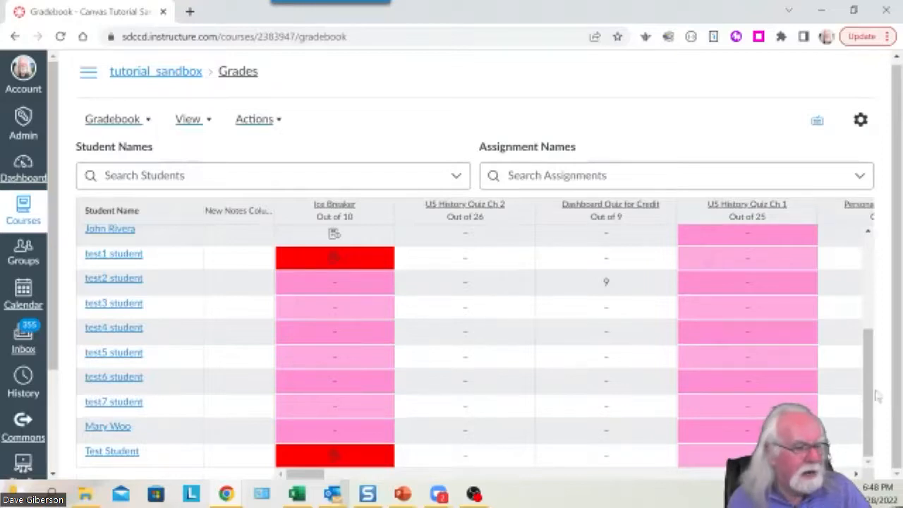
left_click_drag(870, 395, 543, 346)
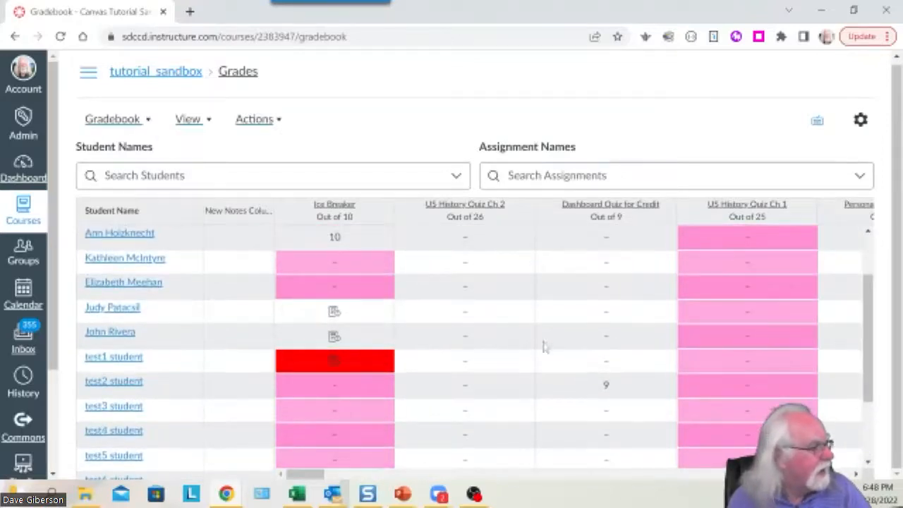
left_click(335, 312)
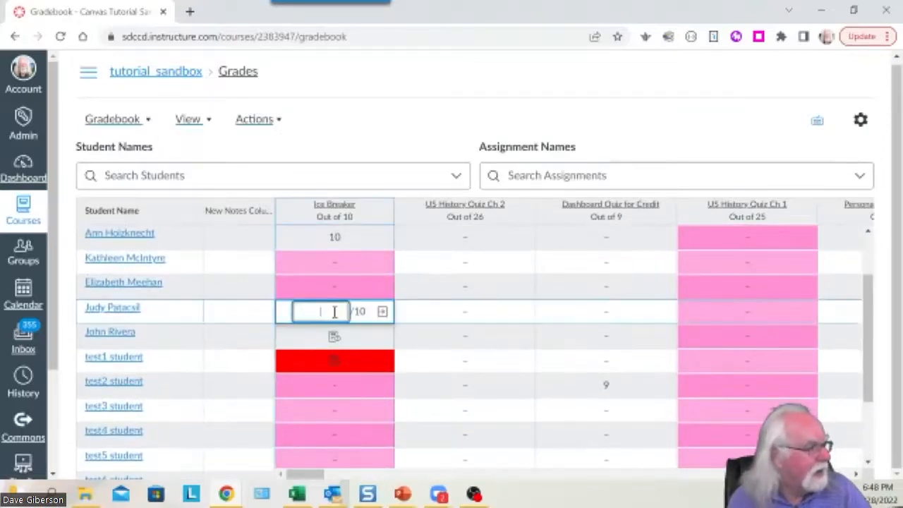
left_click(382, 311)
Open the submission in SpeedGrader and review the student's five Ice Breaker discussion posts.
left_click(781, 192)
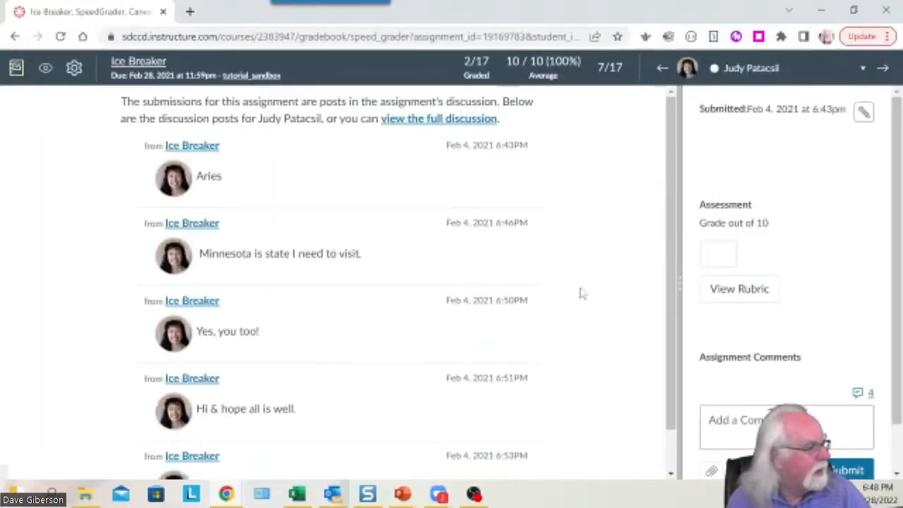
scroll(337, 268, "down", 1)
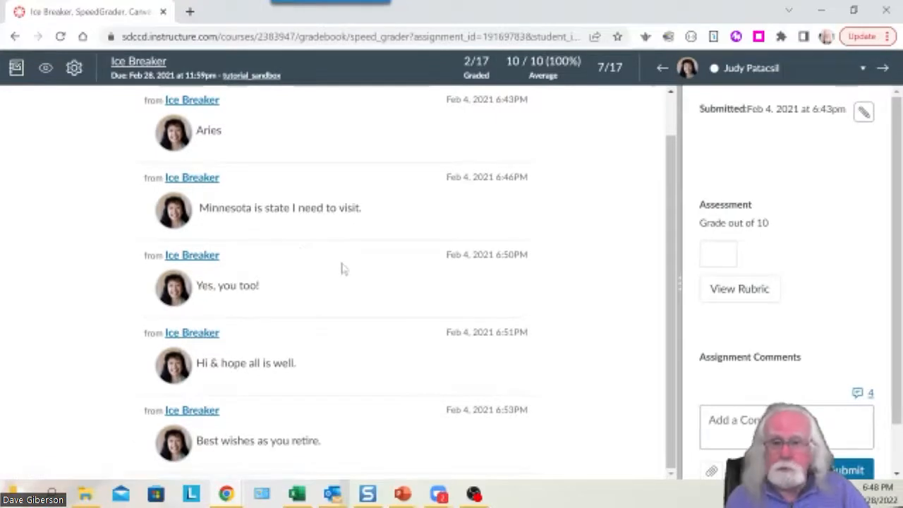
scroll(345, 276, "up", 1)
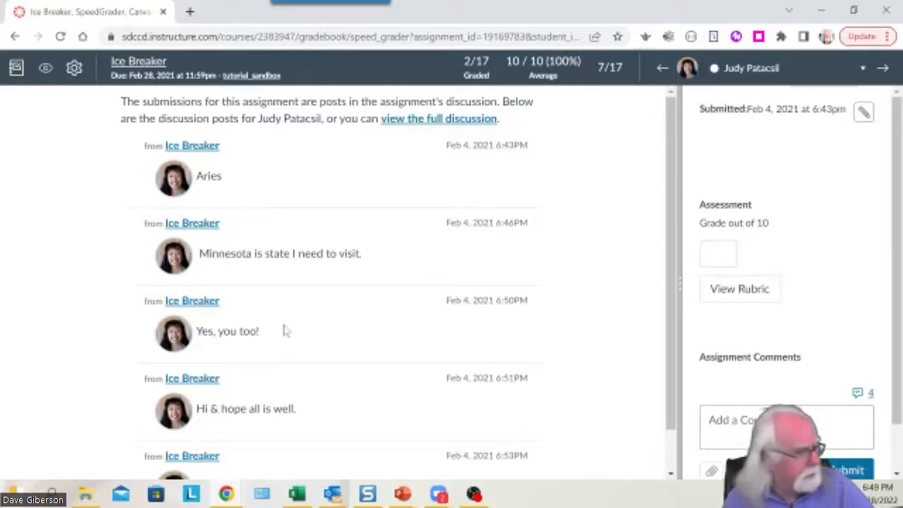
scroll(282, 335, "down", 1)
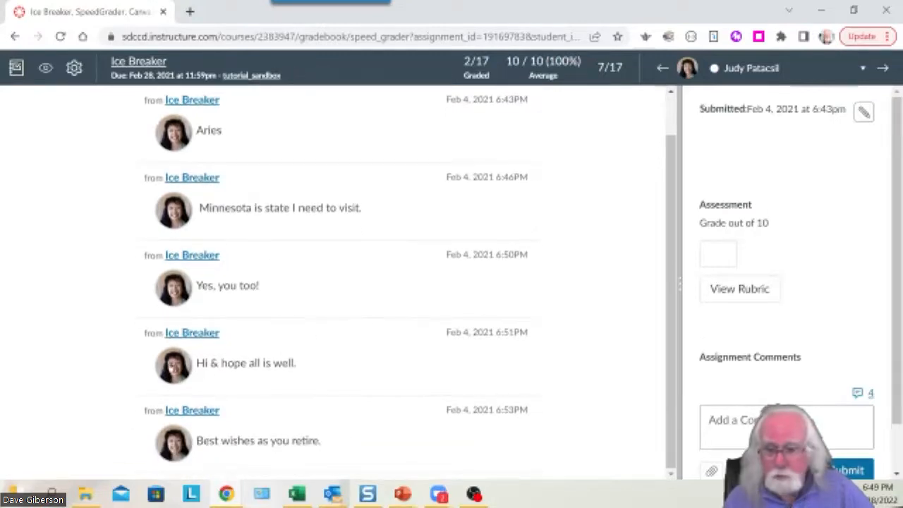
mouse_move(244, 487)
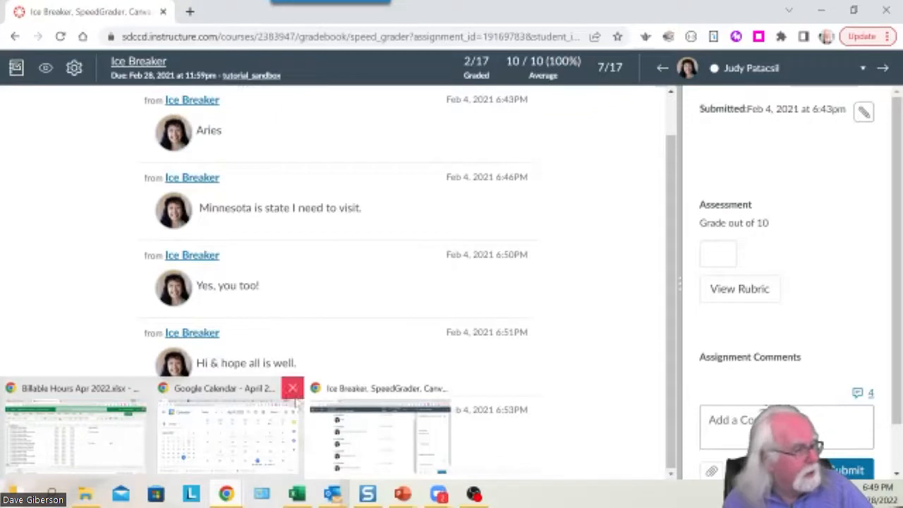
Score the Discussion Rubric: post quality 2 pts Good, reply 4 pts Excellent, mechanics 1 pt Good.
left_click(737, 298)
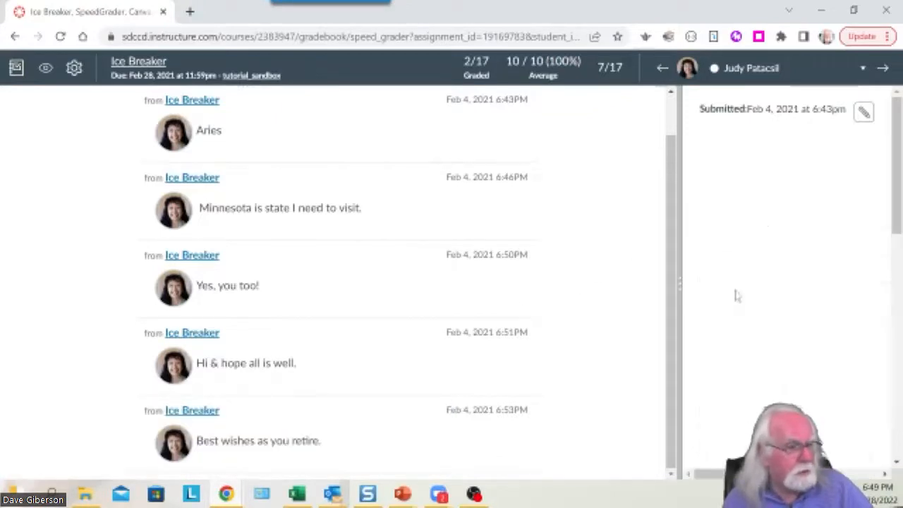
left_click_drag(679, 289, 384, 287)
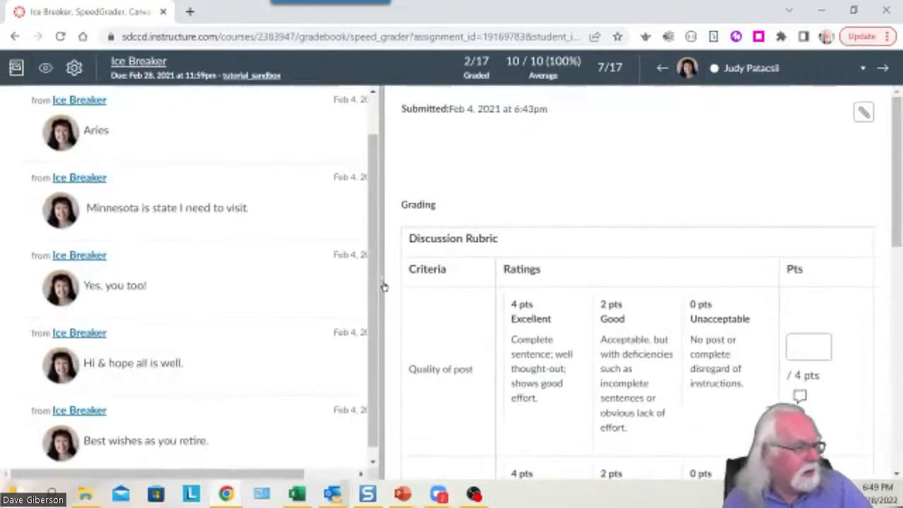
left_click(534, 314)
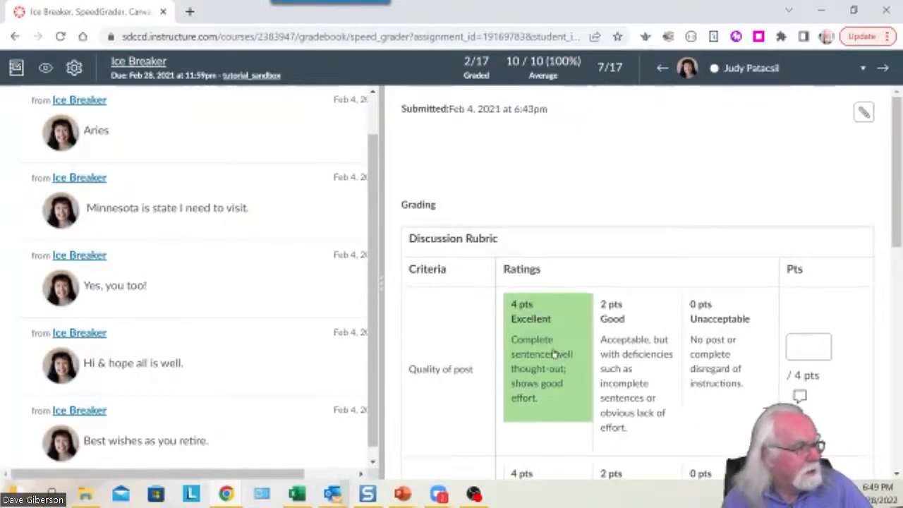
left_click(619, 346)
scroll(620, 345, "down", 4)
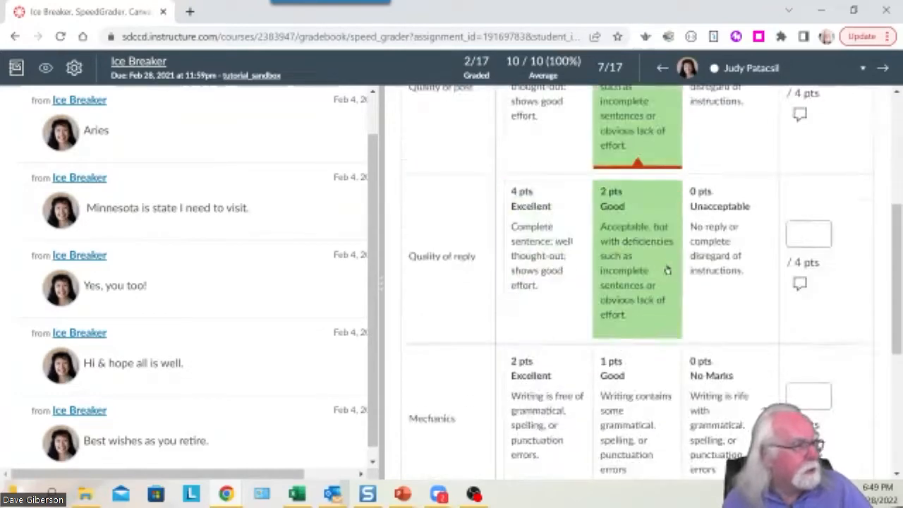
left_click(533, 252)
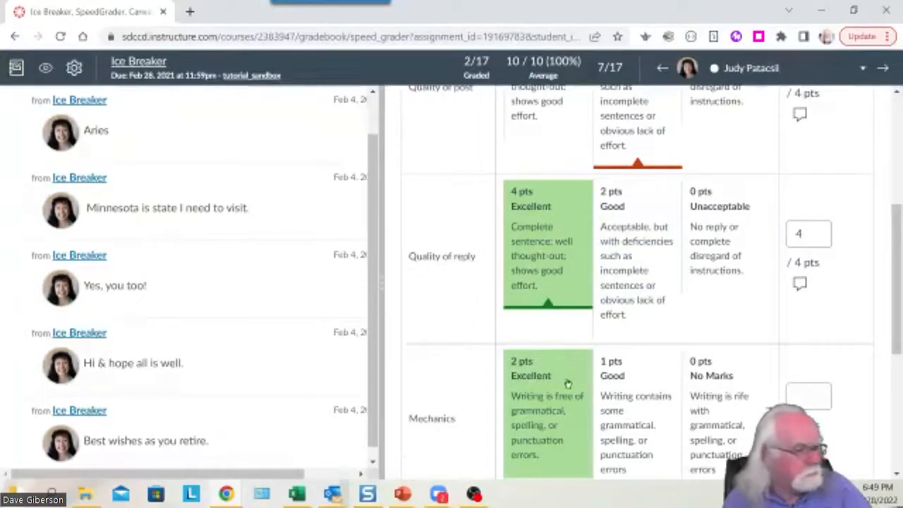
scroll(573, 428, "down", 1)
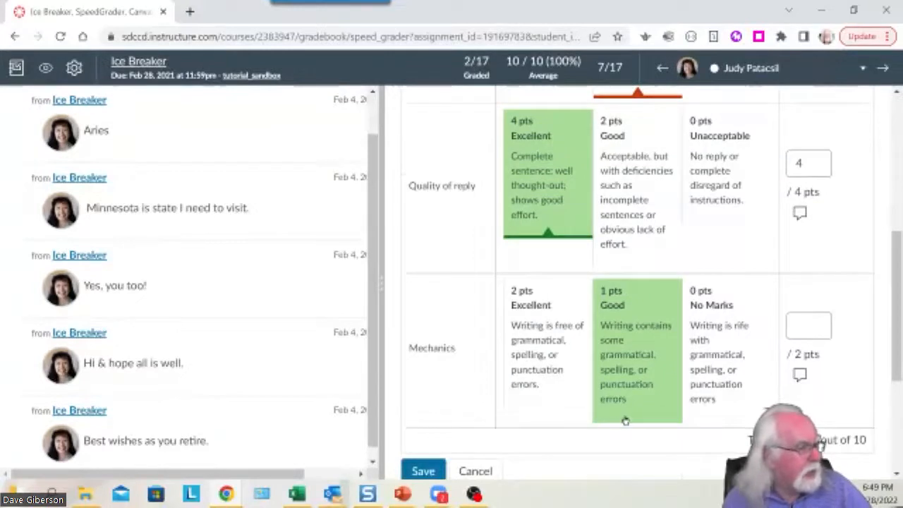
left_click(631, 365)
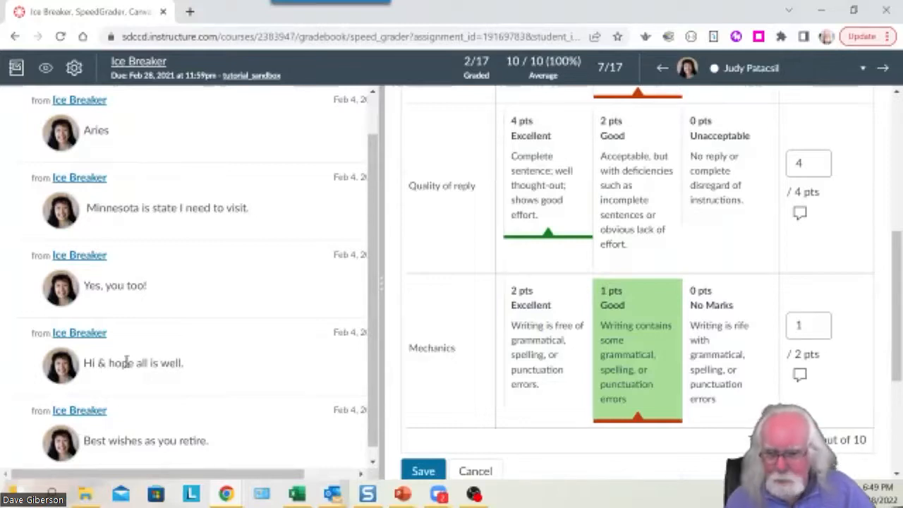
left_click_drag(898, 300, 897, 331)
Save the 7-out-of-10 rubric score and go back to the Gradebook.
left_click(415, 413)
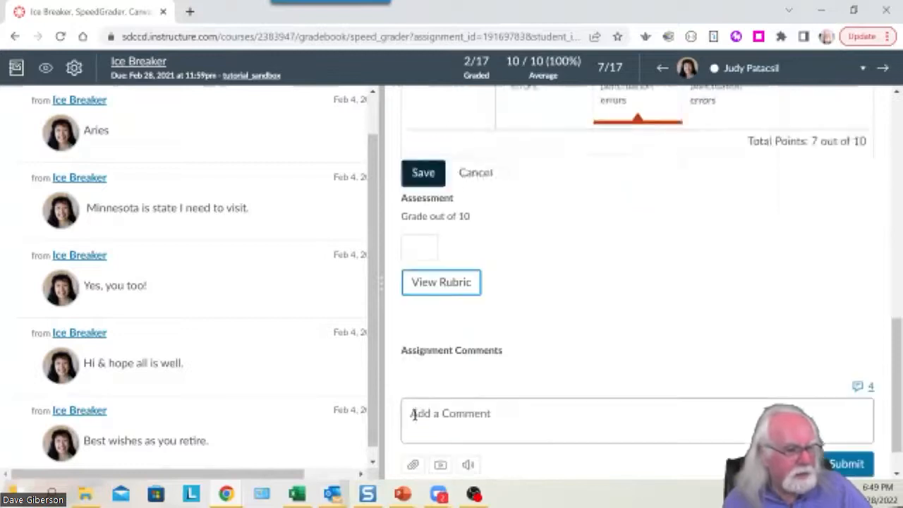
mouse_move(899, 250)
left_mouse_down()
mouse_move(899, 291)
mouse_move(899, 258)
left_mouse_up()
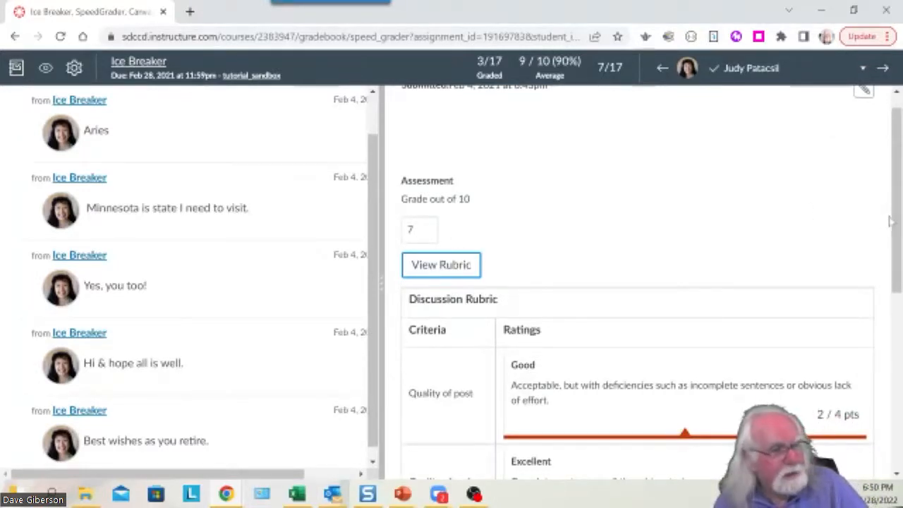
left_click_drag(894, 225, 893, 173)
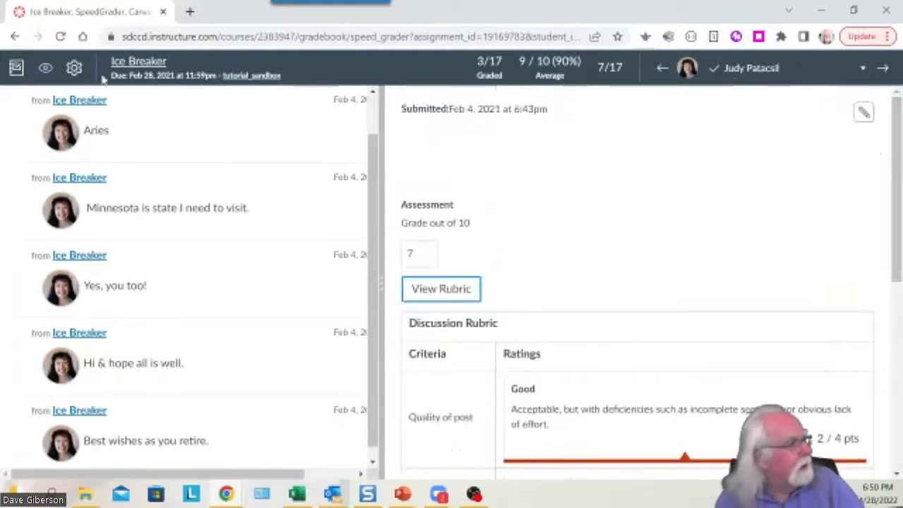
left_click(15, 71)
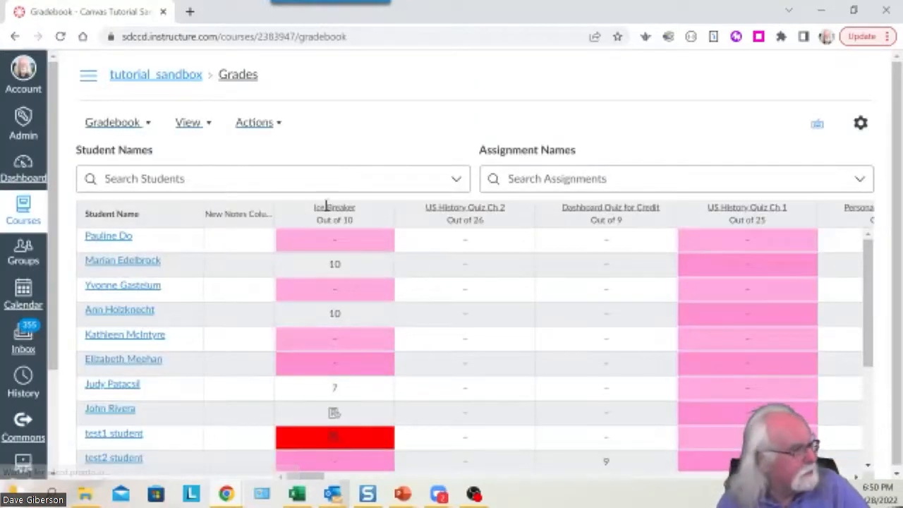
Check the Ice Breaker scores of 10, 10 and 7, then switch to the Modules page.
scroll(899, 280, "down", 1)
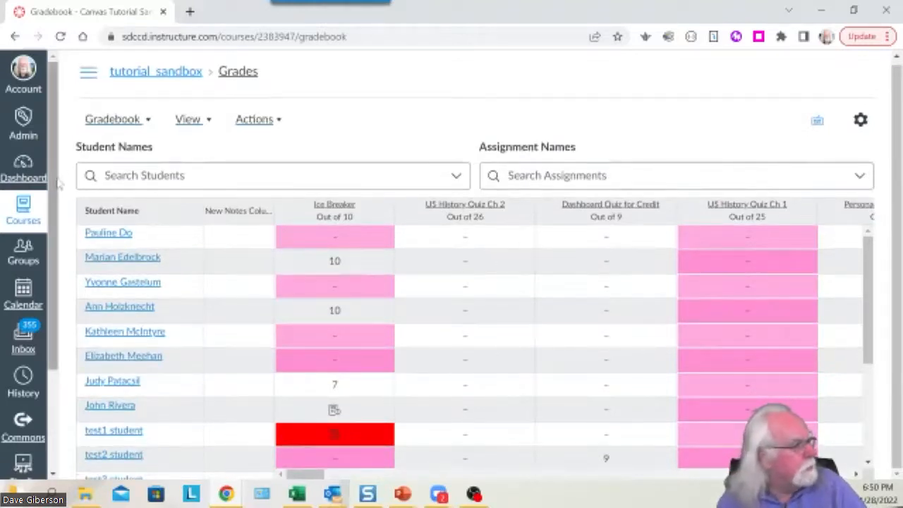
left_click(88, 74)
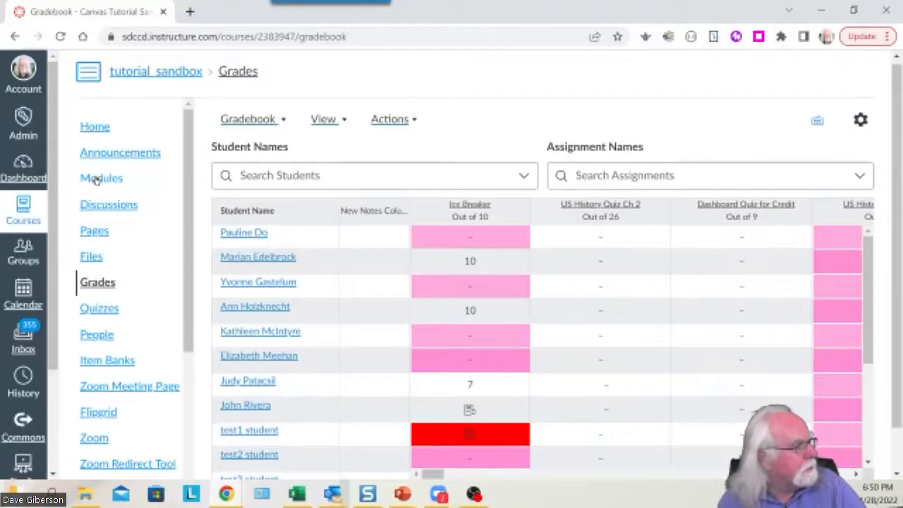
left_click(97, 178)
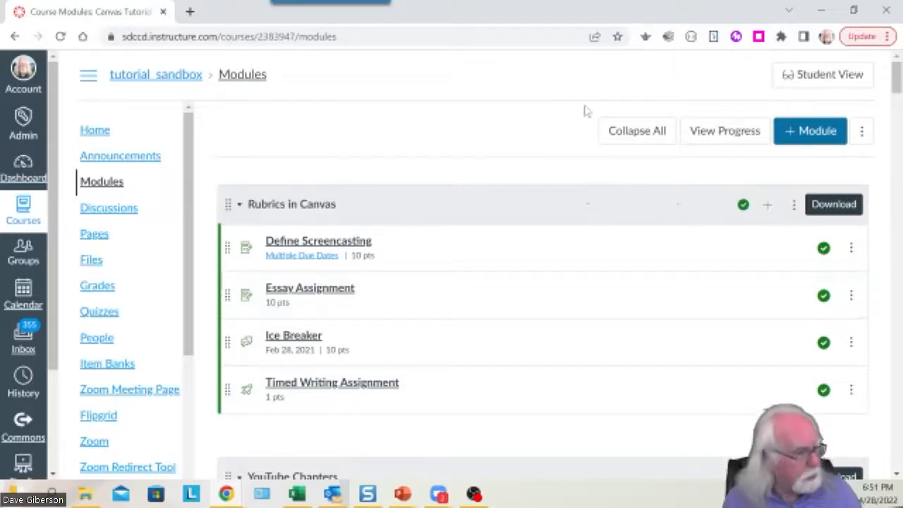
Zoom the browser in three increments with Ctrl+Plus, from 110% to 150%.
key("ctrl+plus")
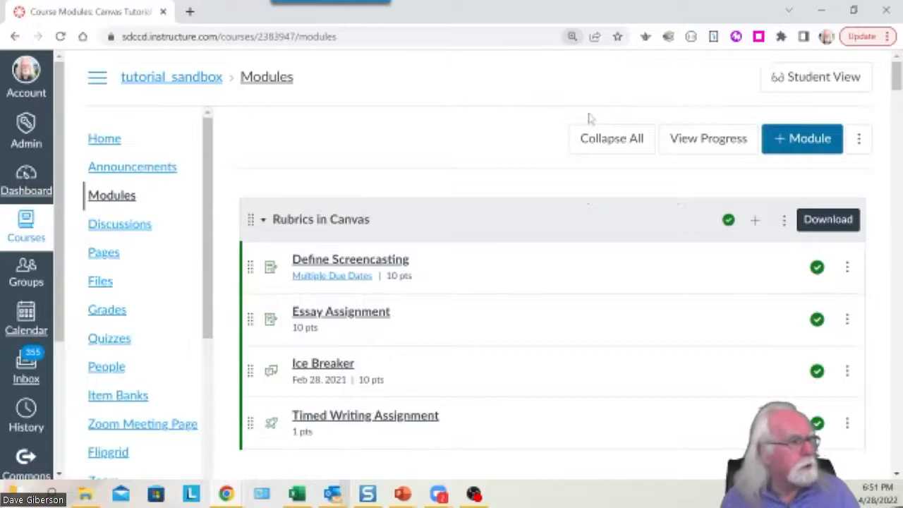
key("ctrl+plus")
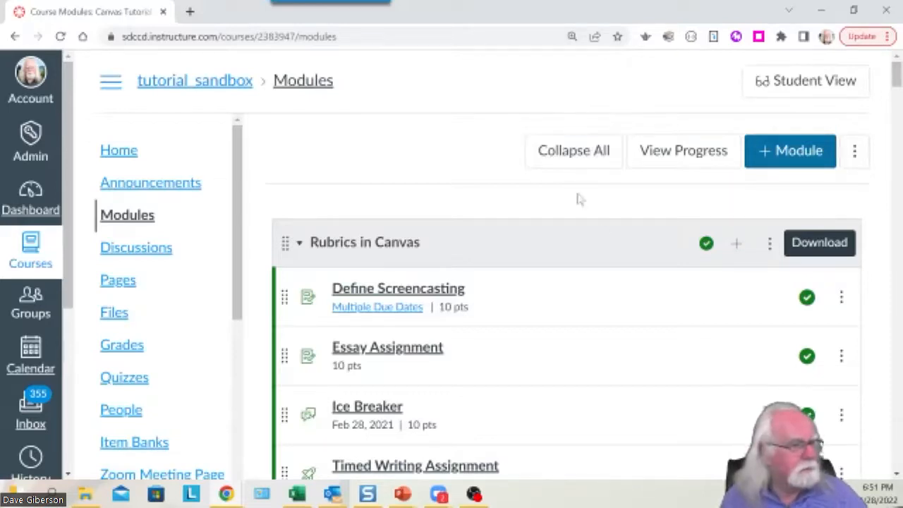
mouse_move(897, 84)
left_mouse_down()
mouse_move(897, 95)
mouse_move(898, 83)
left_mouse_up()
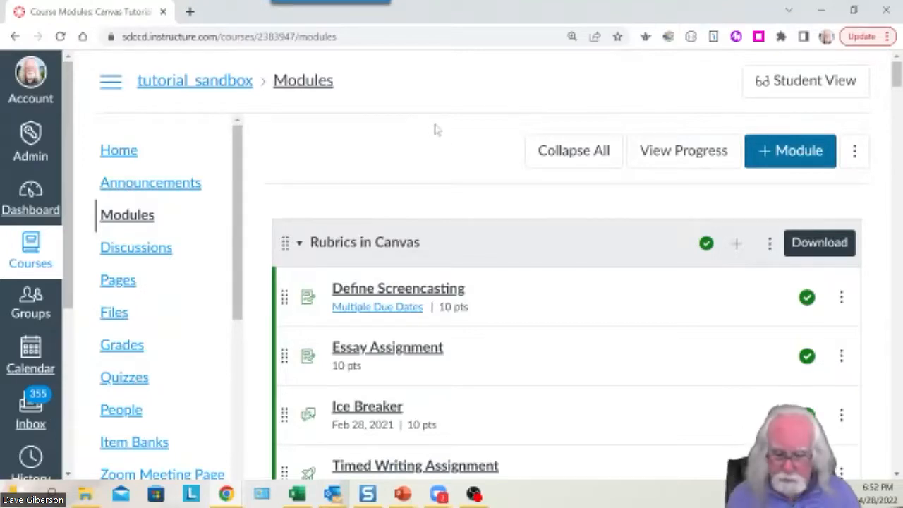
key("ctrl+plus")
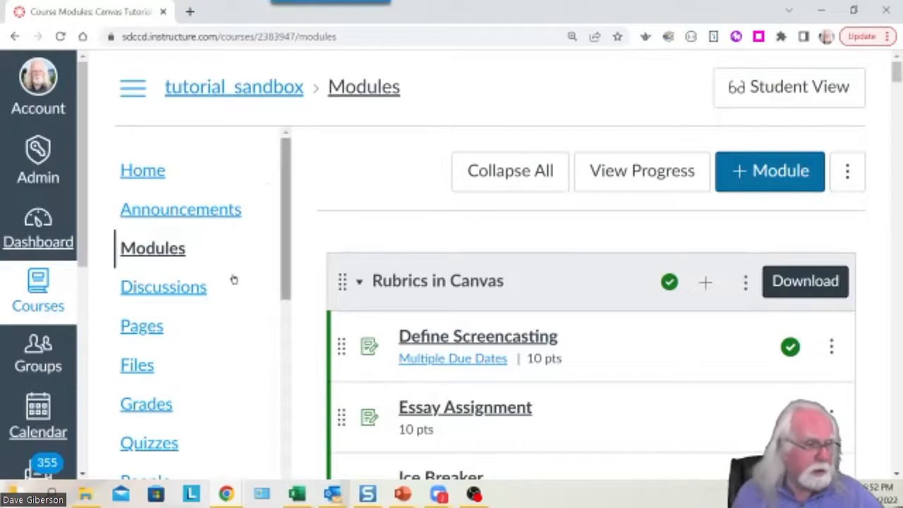
Scroll the Modules page down to the Timed Writing Assignment in the Rubrics in Canvas module.
scroll(696, 228, "down", 2)
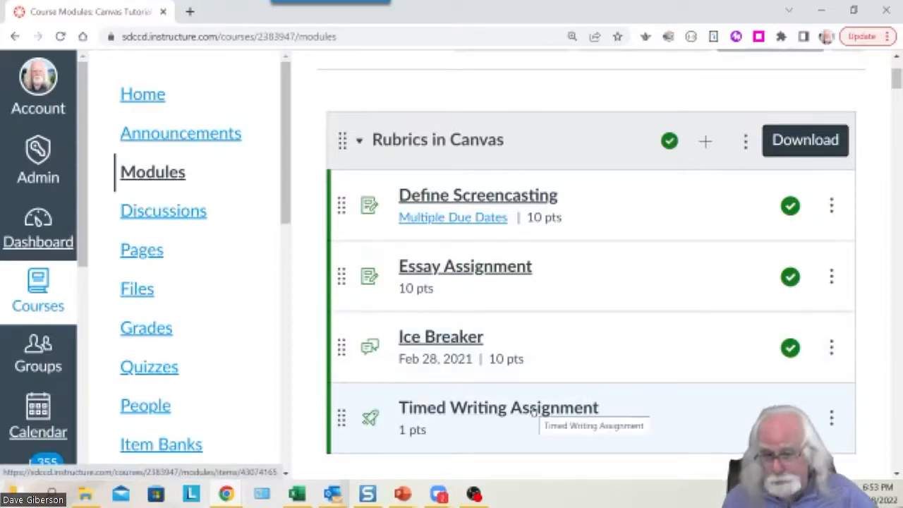
Open the Timed Writing Assignment quiz from the module list.
left_click(534, 416)
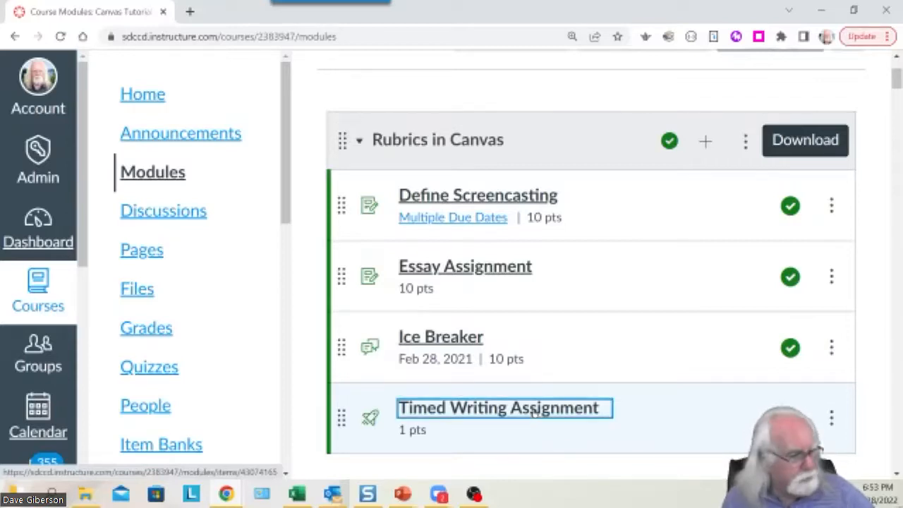
scroll(609, 337, "down", 6)
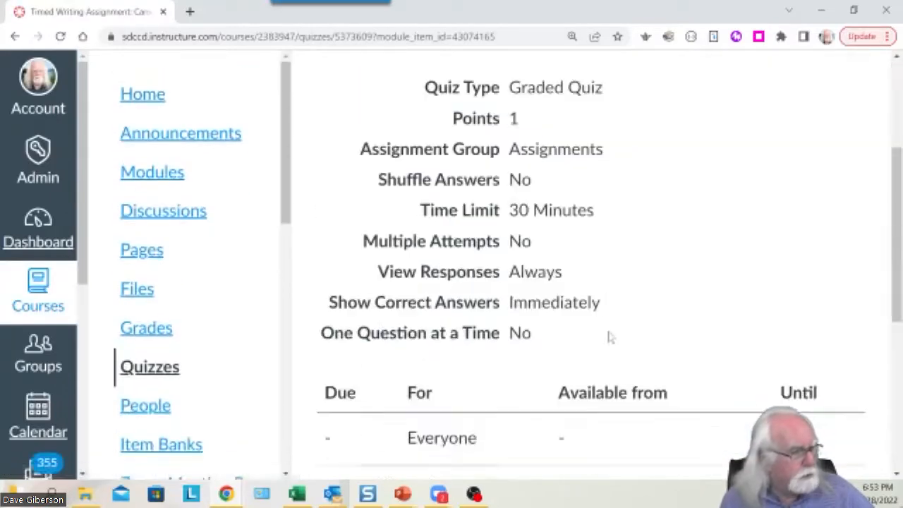
scroll(559, 282, "up", 1)
scroll(559, 282, "up", 6)
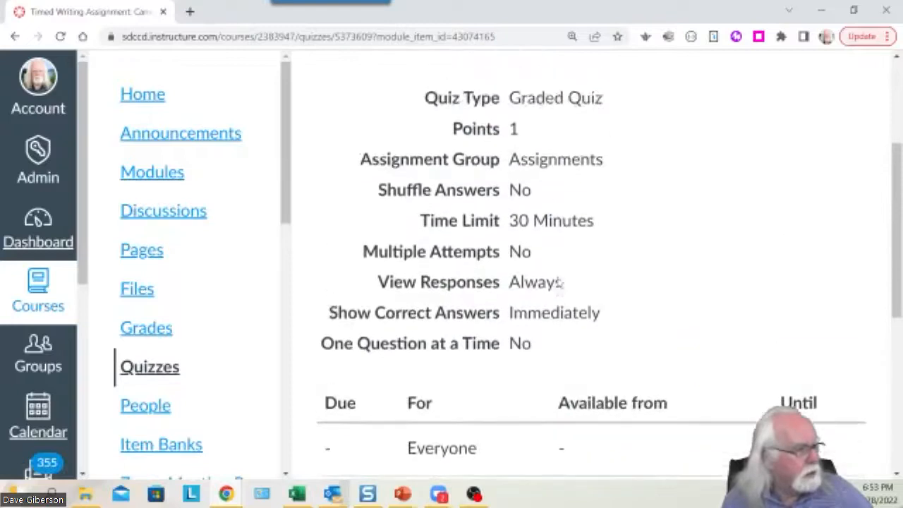
Edit the quiz and review its Details settings, including the 30-minute time limit.
left_click(782, 176)
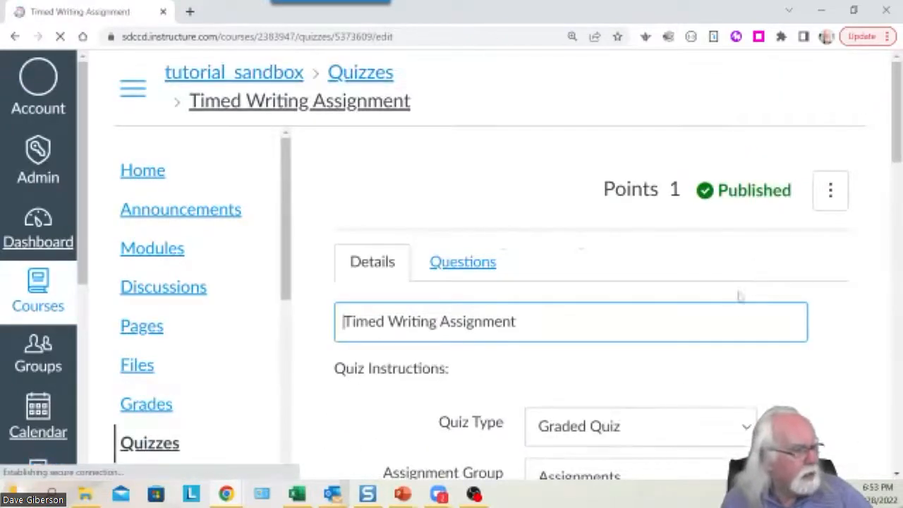
scroll(710, 323, "down", 3)
scroll(711, 328, "down", 5)
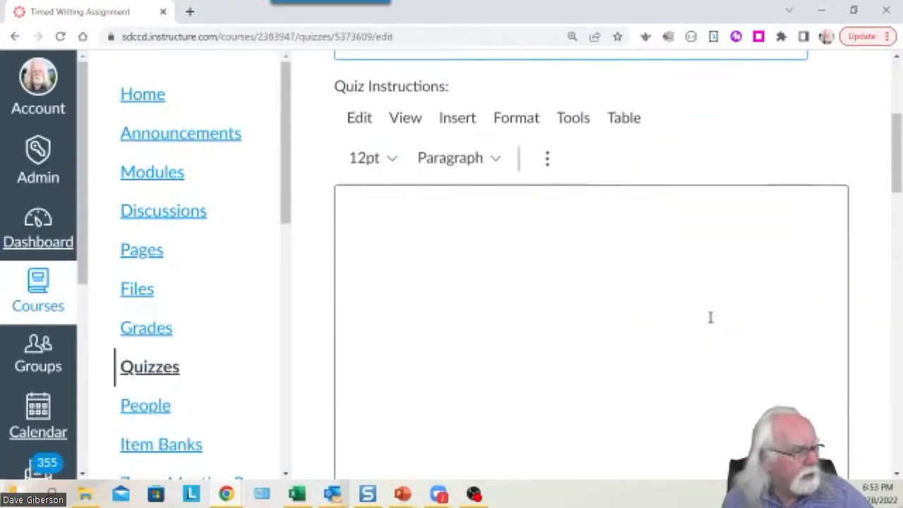
scroll(711, 323, "down", 3)
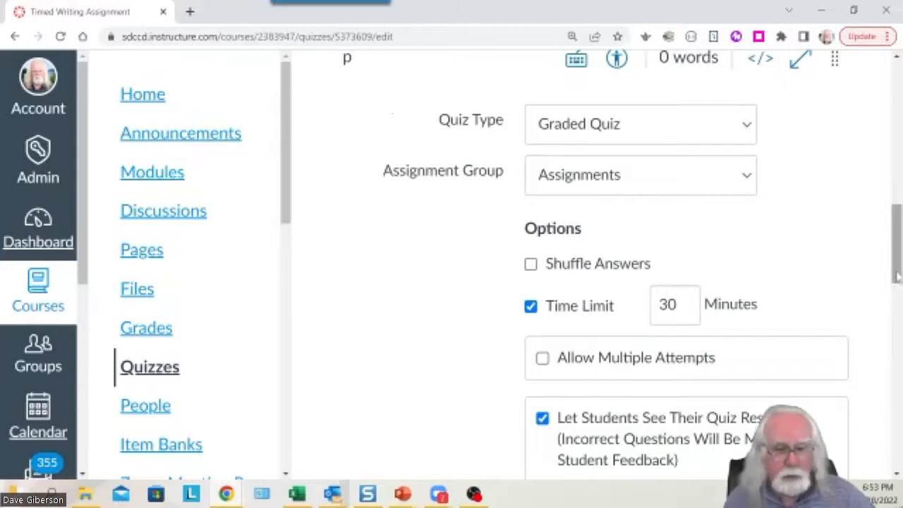
left_click_drag(896, 278, 881, 128)
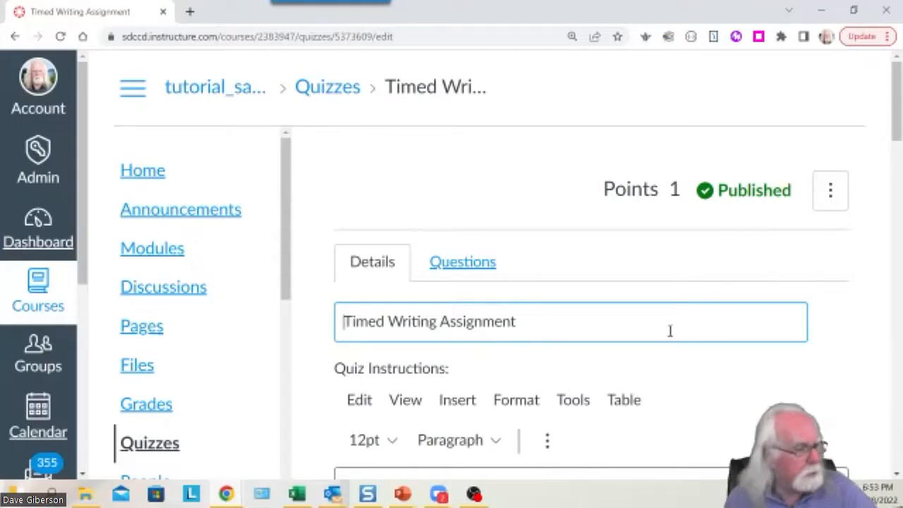
scroll(669, 329, "down", 1)
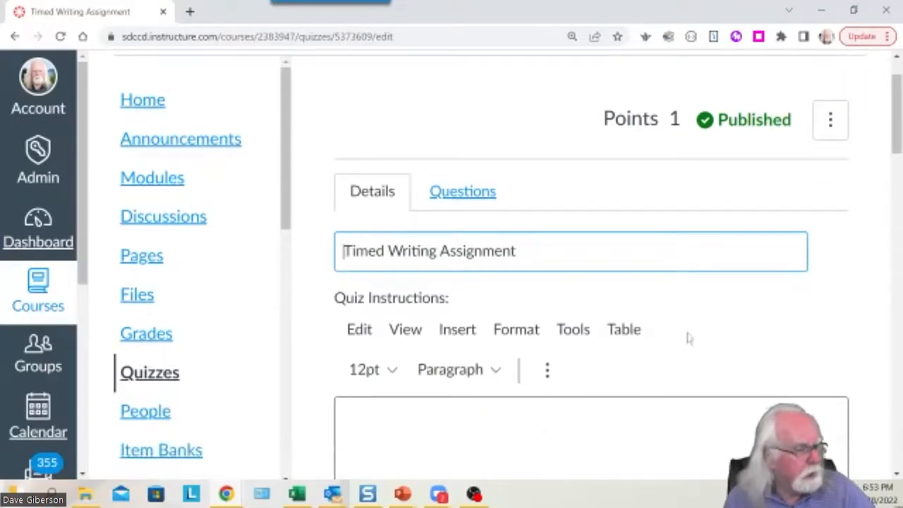
Review the quiz's single essay question on the Questions tab.
left_click(471, 192)
scroll(734, 319, "down", 2)
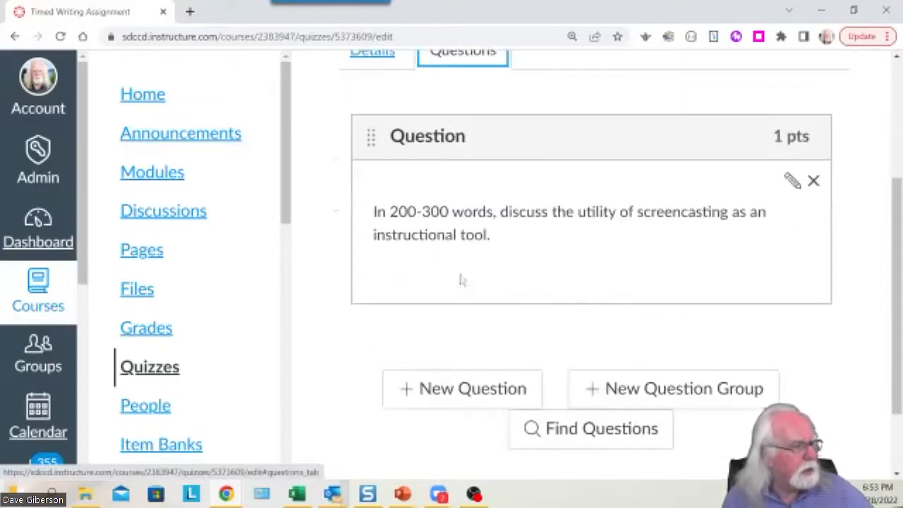
scroll(486, 236, "up", 2)
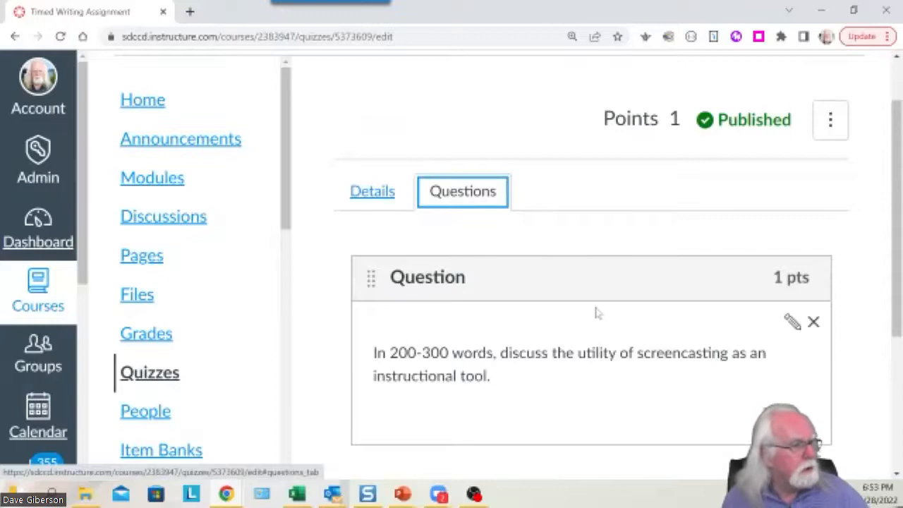
scroll(595, 313, "down", 1)
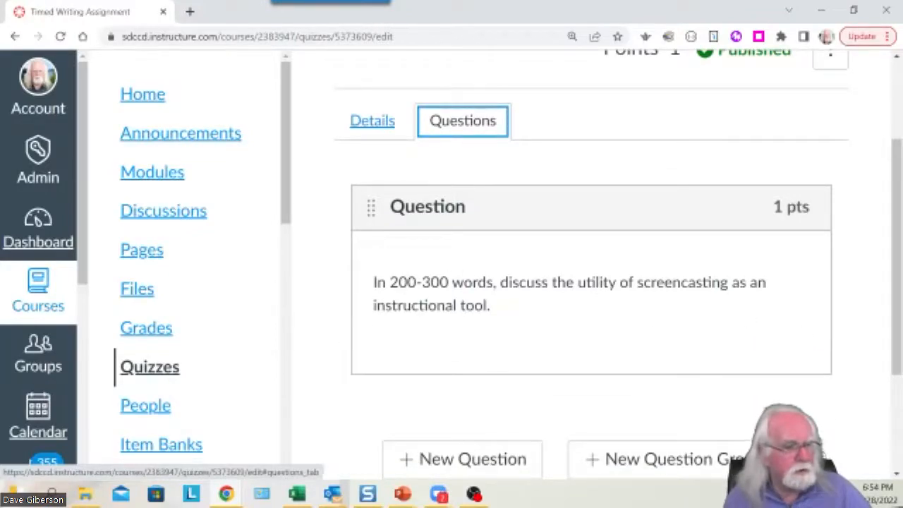
left_click_drag(896, 357, 896, 445)
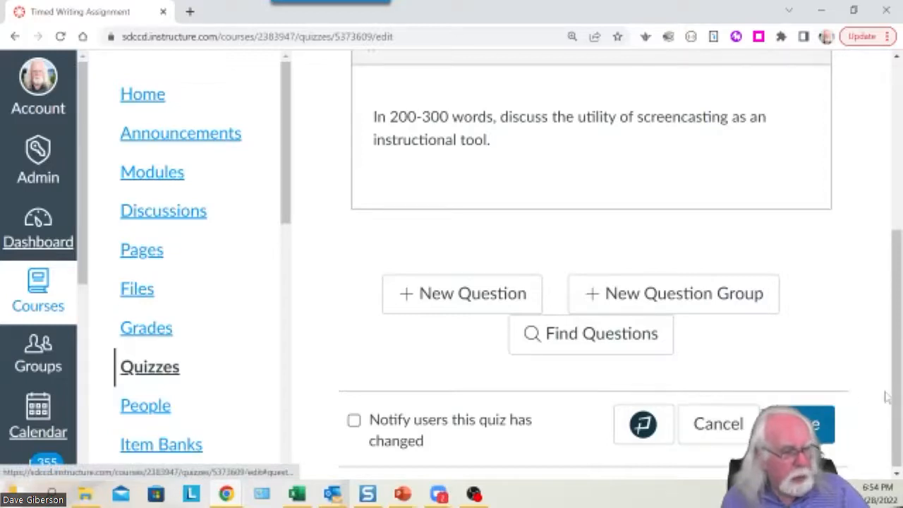
Cancel the quiz editor without saving and bring up the quiz's ⋮ options menu.
left_click(717, 426)
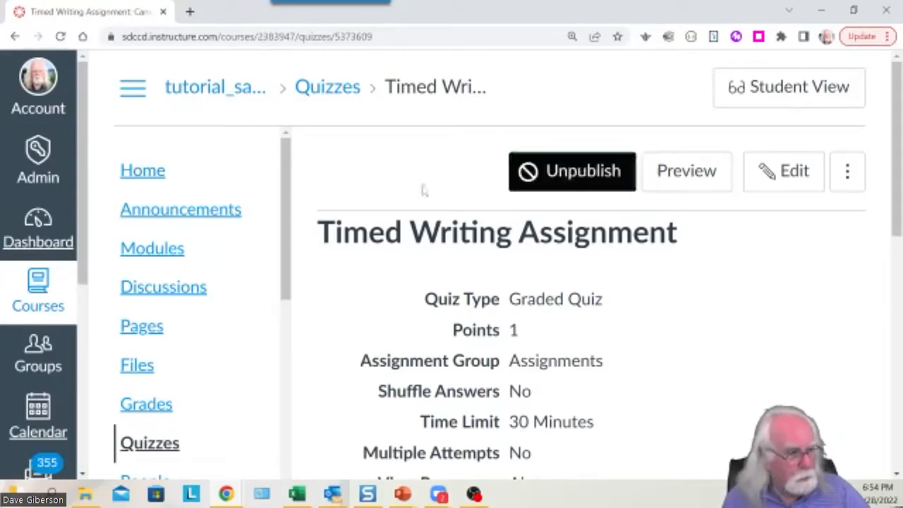
left_click_drag(897, 241, 895, 223)
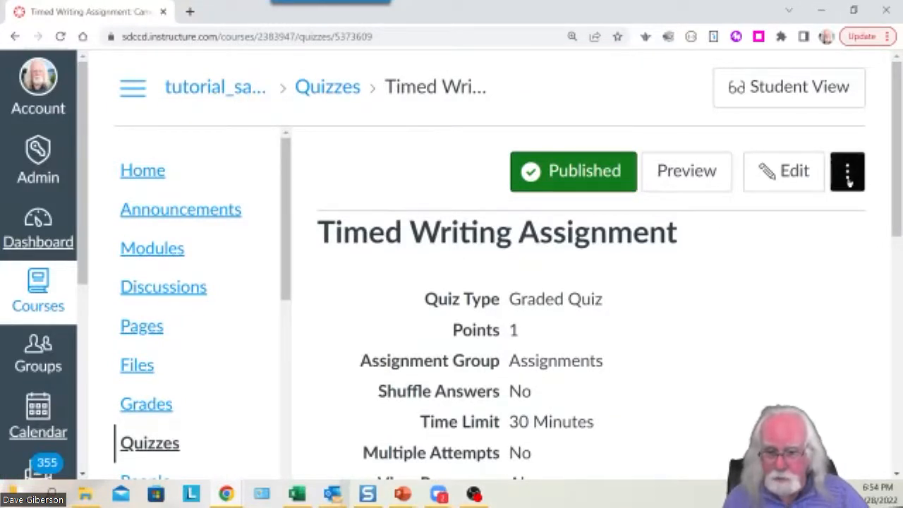
left_click(842, 177)
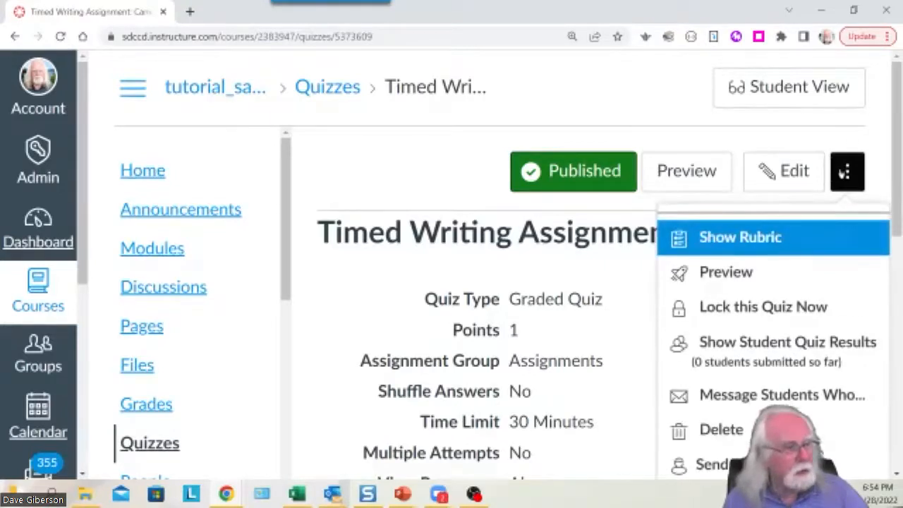
Choose Show Rubric and add a blank 'Some Rubric' with one default 5-point criterion.
left_click(750, 240)
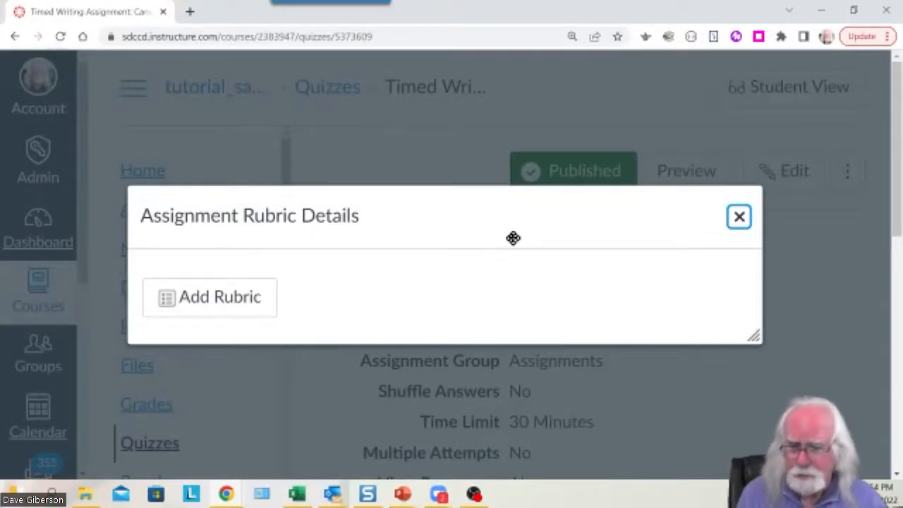
left_click(218, 297)
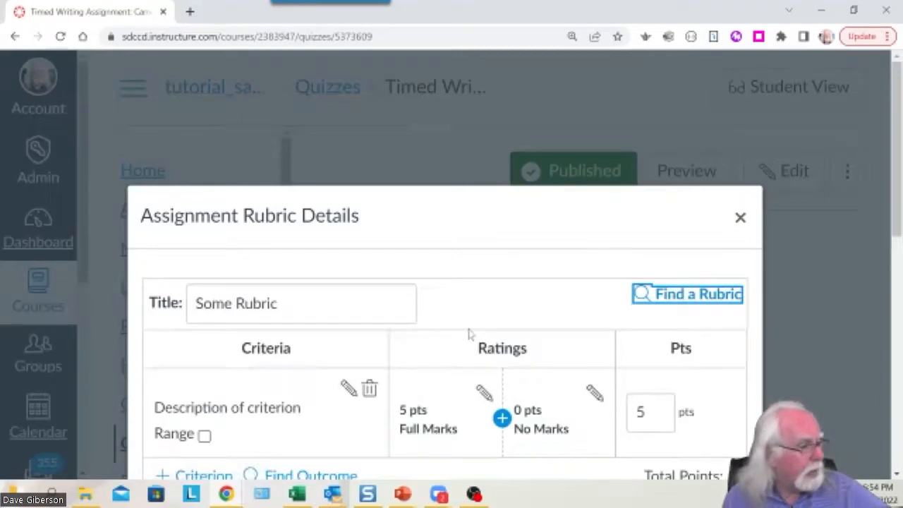
scroll(452, 332, "down", 1)
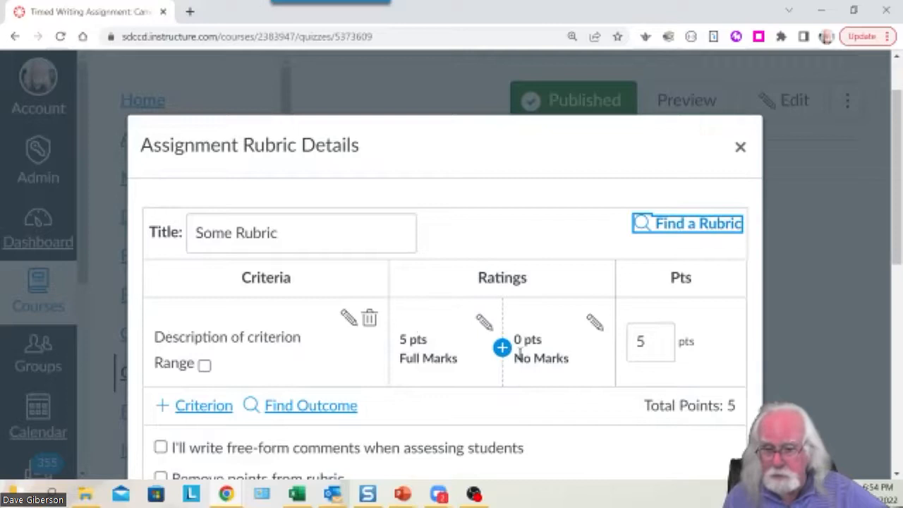
Find an existing rubric and preview the Essay Rubric from the tutorial_sandbox course.
left_click(692, 224)
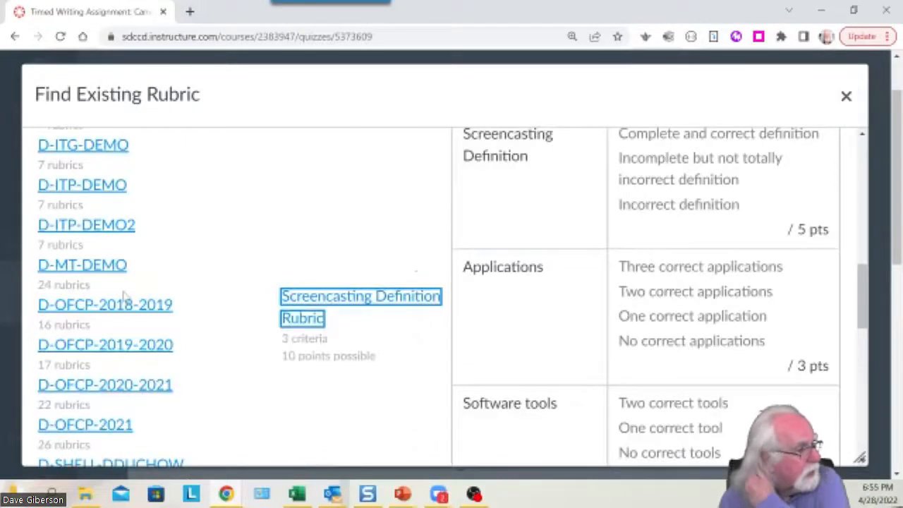
scroll(123, 295, "down", 10)
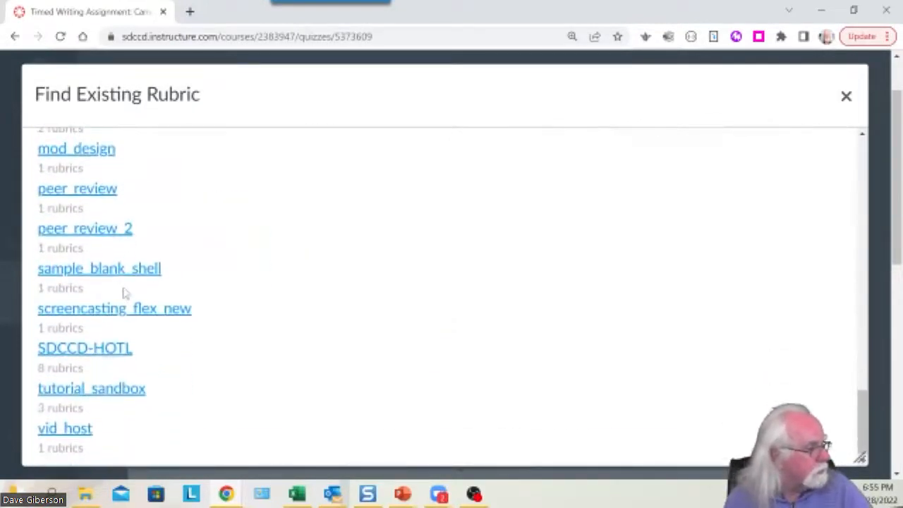
left_click(111, 390)
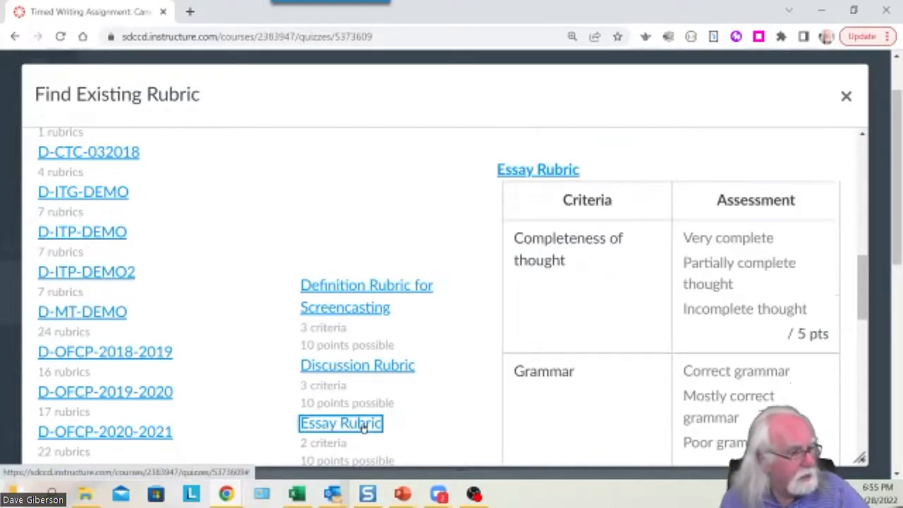
left_click_drag(860, 315, 855, 386)
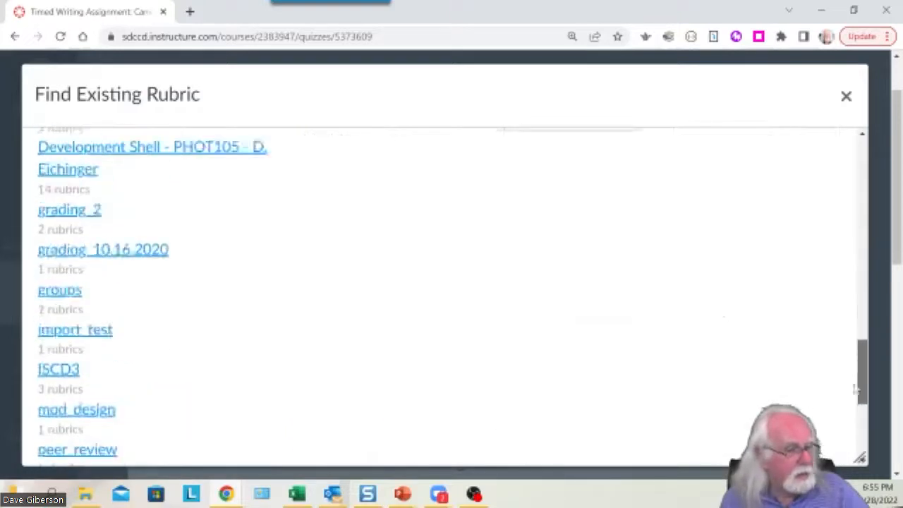
scroll(561, 339, "up", 3)
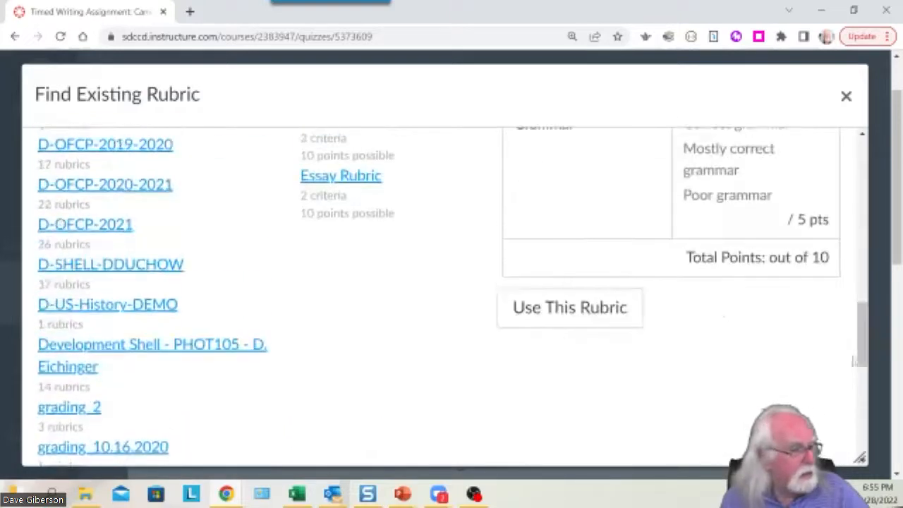
Use the 10-point Essay Rubric on the quiz and close the rubric details dialog.
left_click(554, 311)
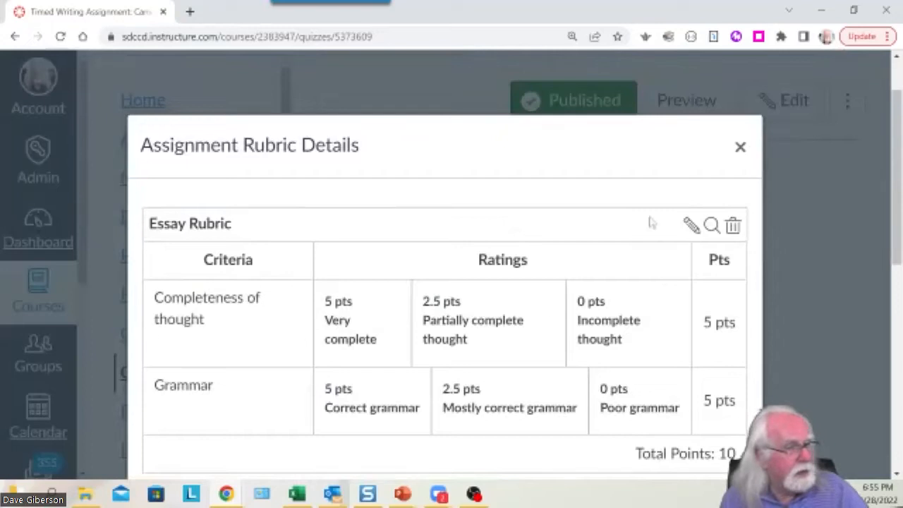
mouse_move(896, 237)
left_mouse_down()
mouse_move(898, 284)
mouse_move(889, 242)
left_mouse_up()
left_click(738, 117)
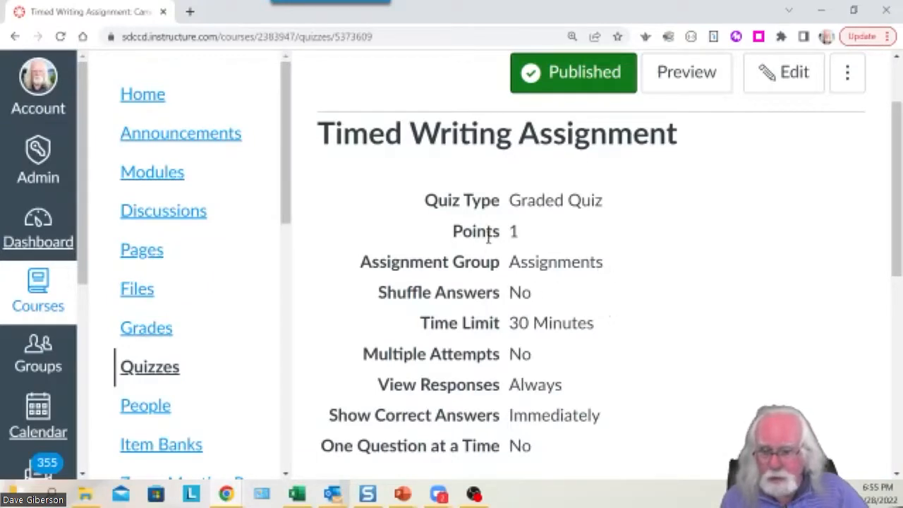
left_click_drag(898, 269, 898, 221)
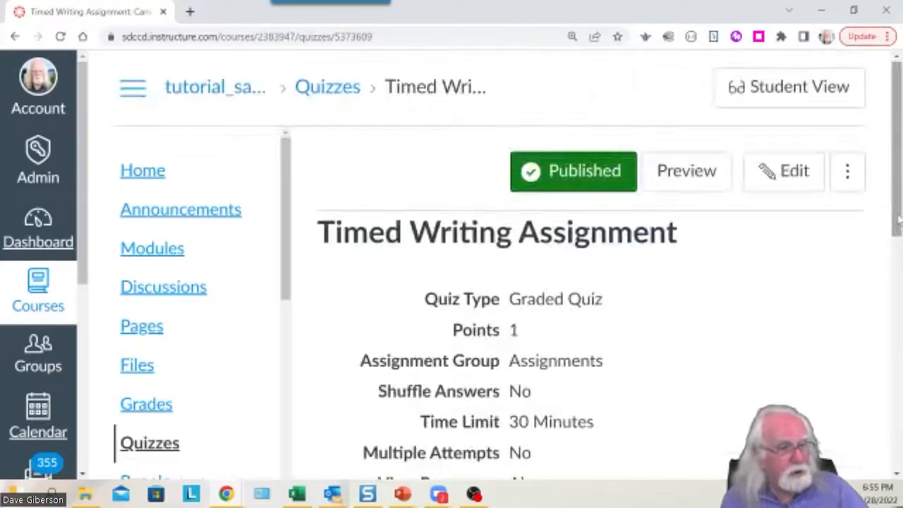